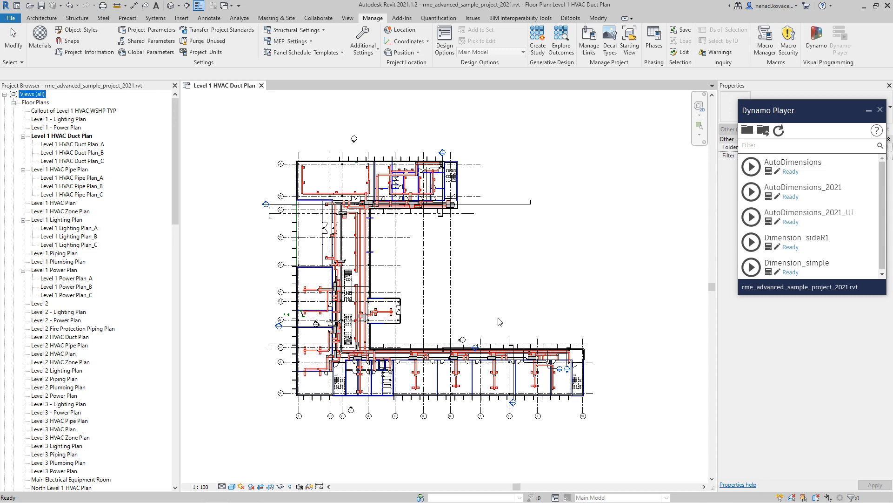
# Start the AutoDimensions_2021_UI script with Ducts as the first reference and Grids as the second reference.
pyautogui.click(475, 326)
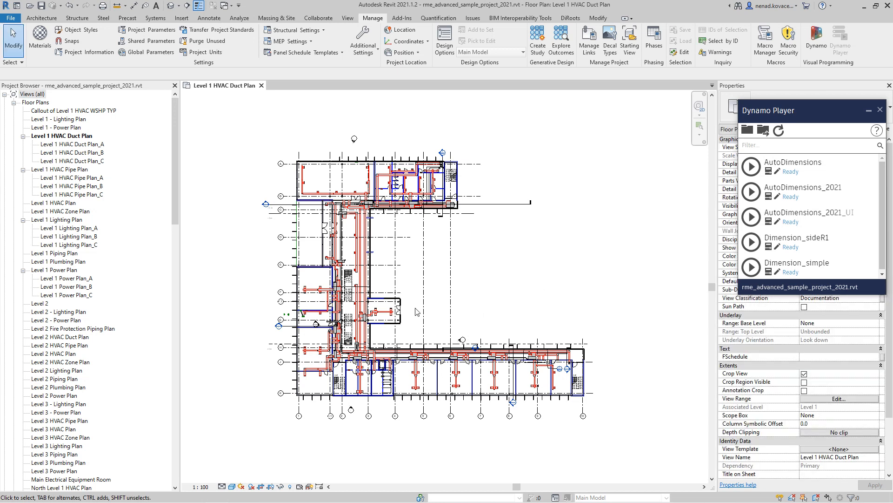
pyautogui.click(751, 217)
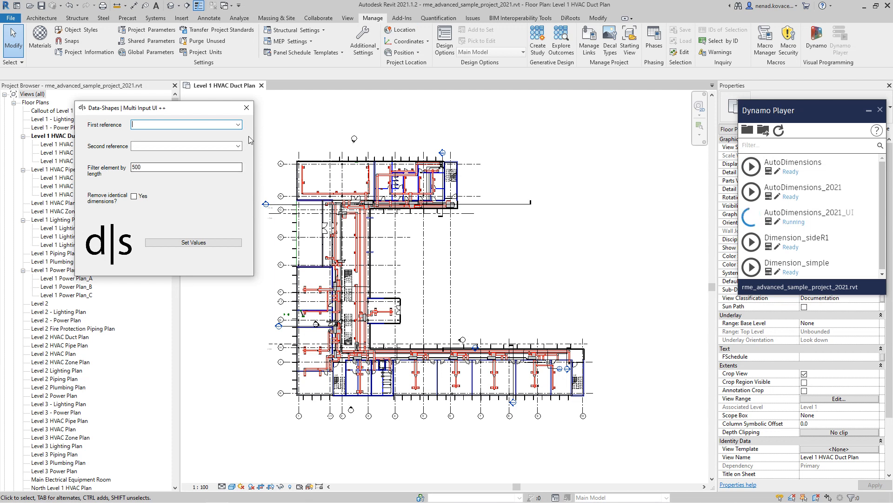
pyautogui.click(238, 125)
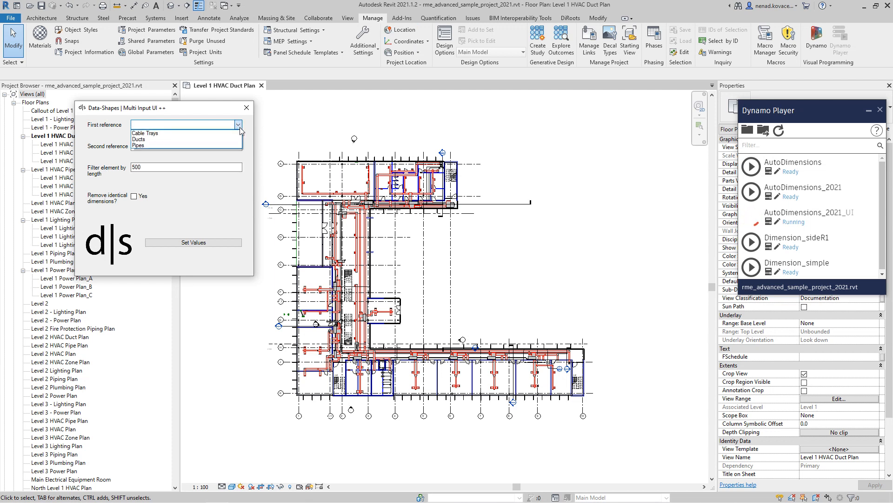
pyautogui.click(190, 139)
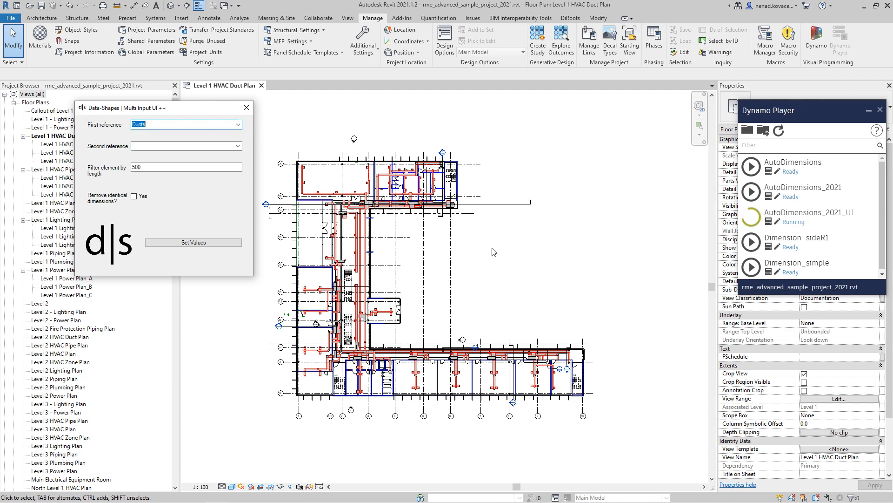
pyautogui.click(238, 147)
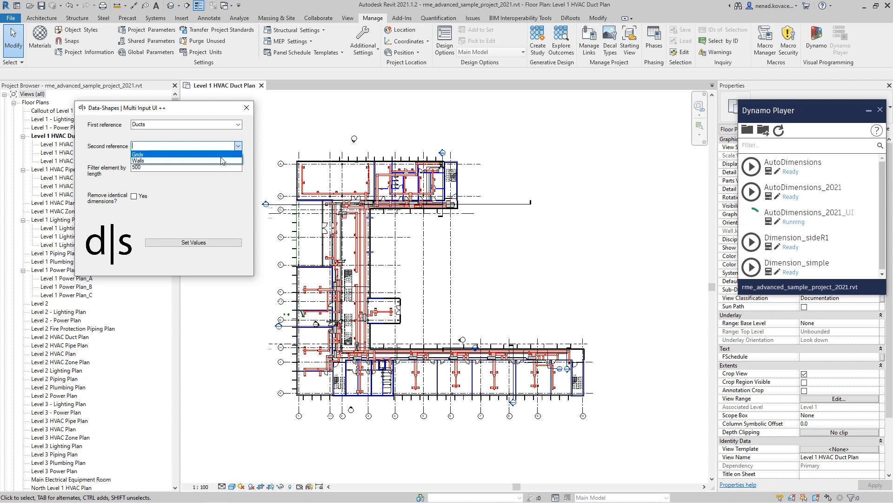
pyautogui.click(222, 154)
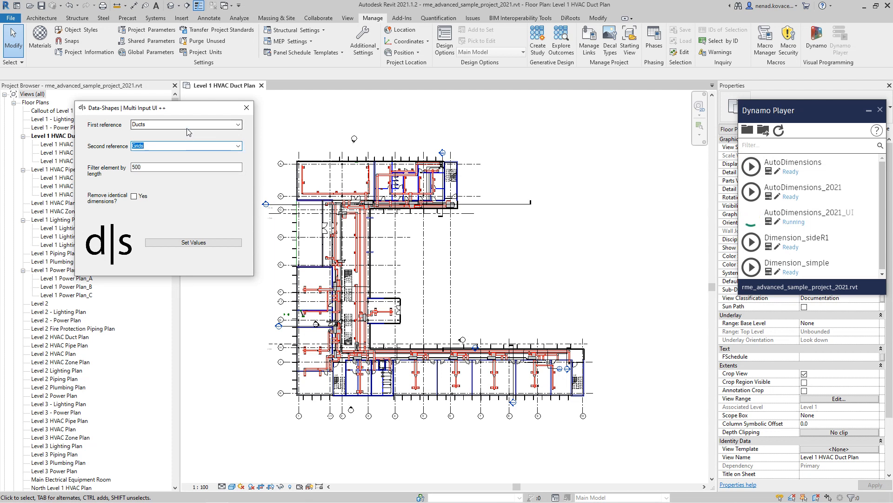
# Set the script's element length filter to 1000 and generate the duct-to-grid dimensions.
pyautogui.press('Tab')
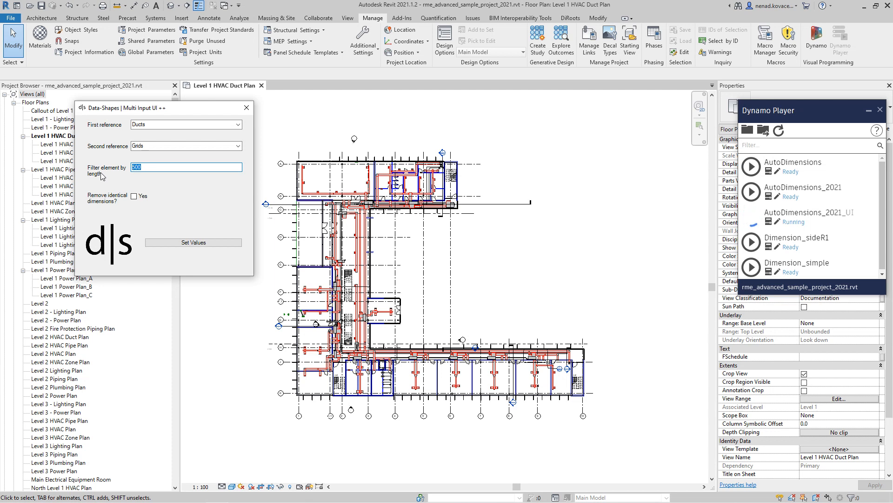
pyautogui.click(164, 168)
pyautogui.doubleClick(139, 168)
pyautogui.click(146, 169)
pyautogui.doubleClick(146, 170)
pyautogui.write('1000')
pyautogui.click(172, 241)
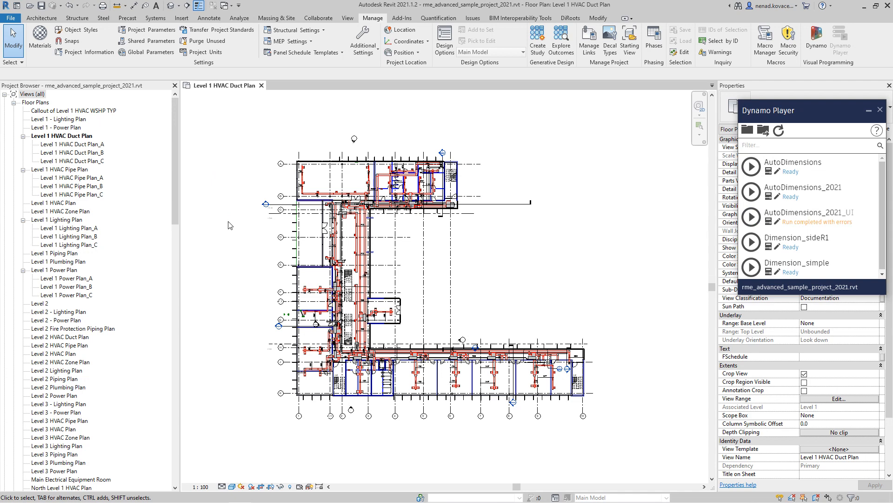
# Examine the generated dimensions between the ducts and the nearest gridlines in the large room between grids A and B.
pyautogui.scroll(3, 277, 183)
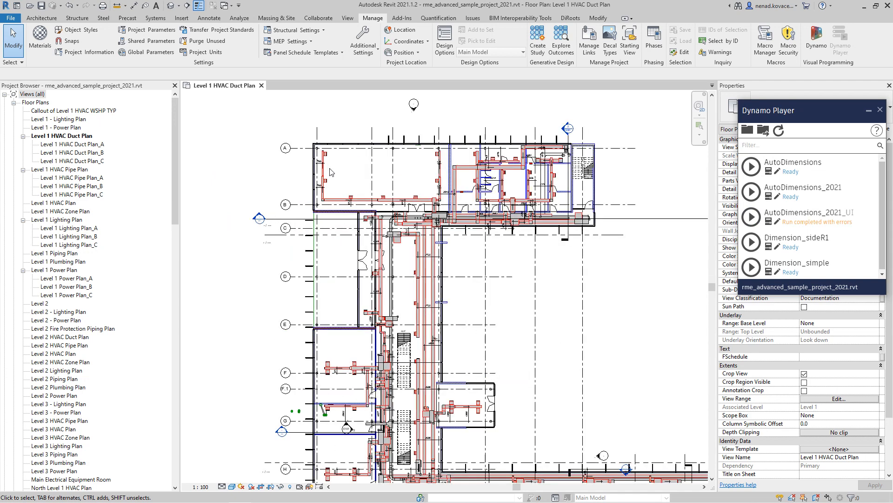
pyautogui.scroll(5, 330, 172)
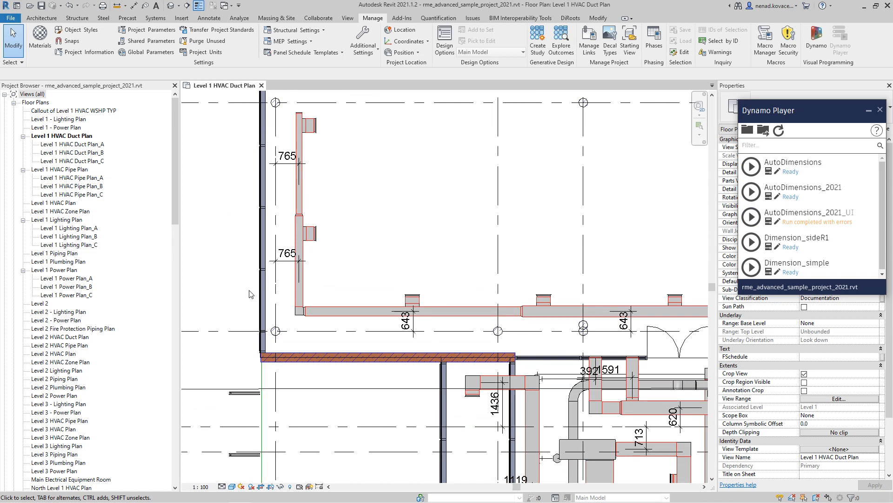
pyautogui.click(304, 290)
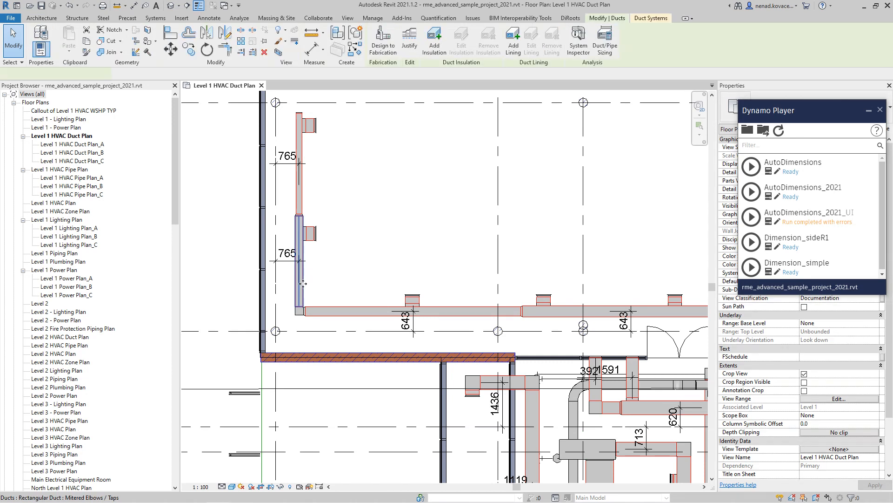
pyautogui.click(302, 189)
pyautogui.click(318, 201)
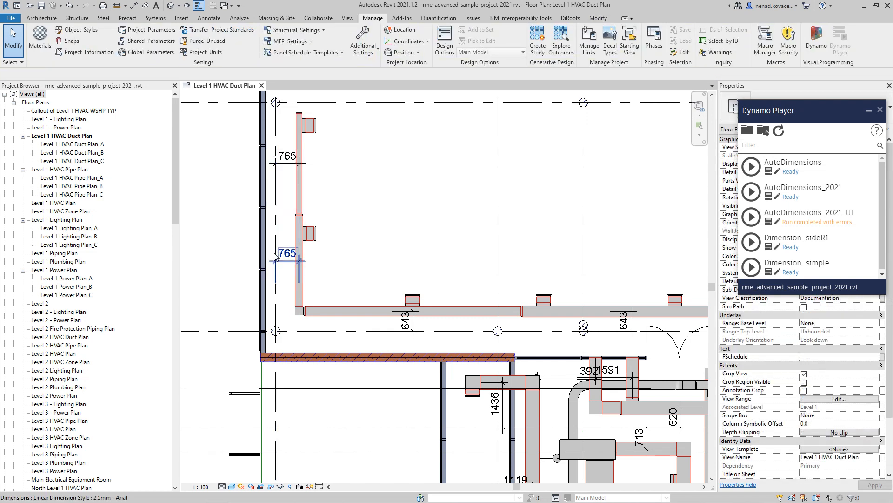
pyautogui.scroll(2, 275, 257)
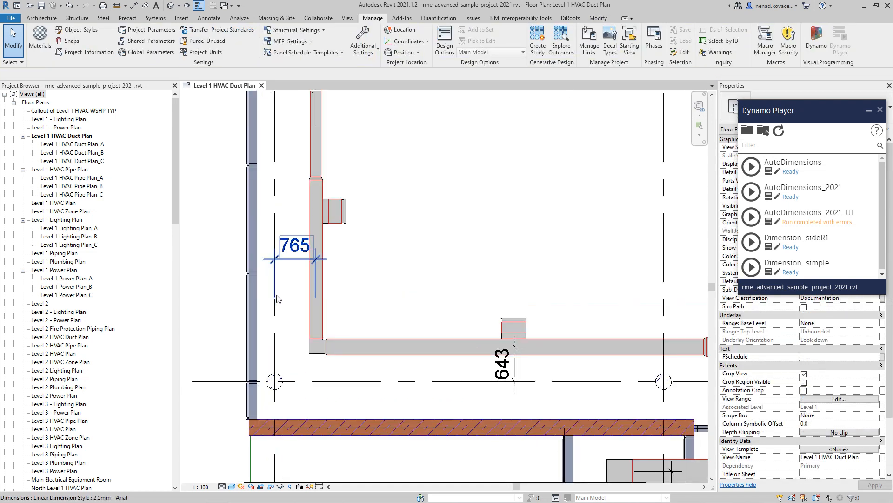
pyautogui.scroll(-2, 275, 321)
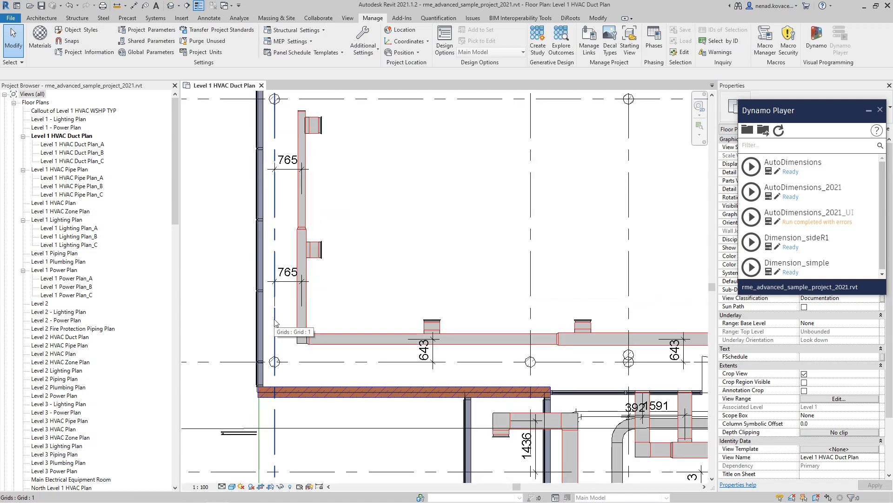
pyautogui.scroll(2, 294, 219)
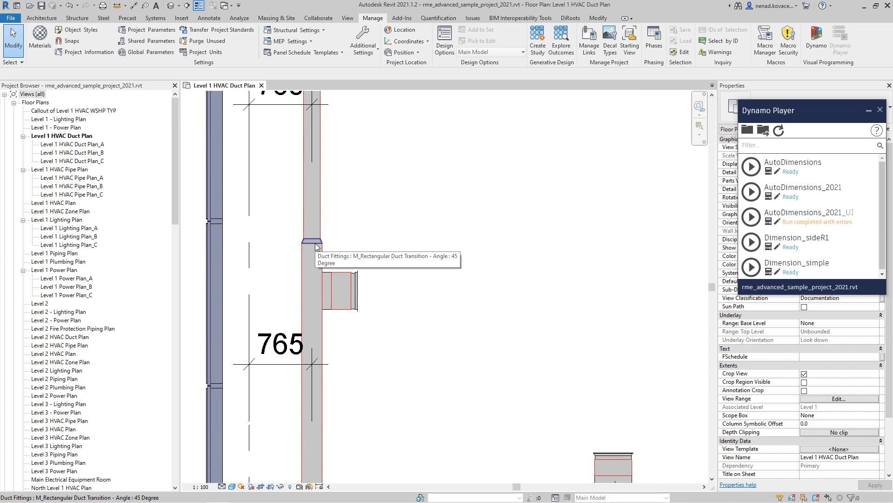
pyautogui.scroll(-2, 316, 247)
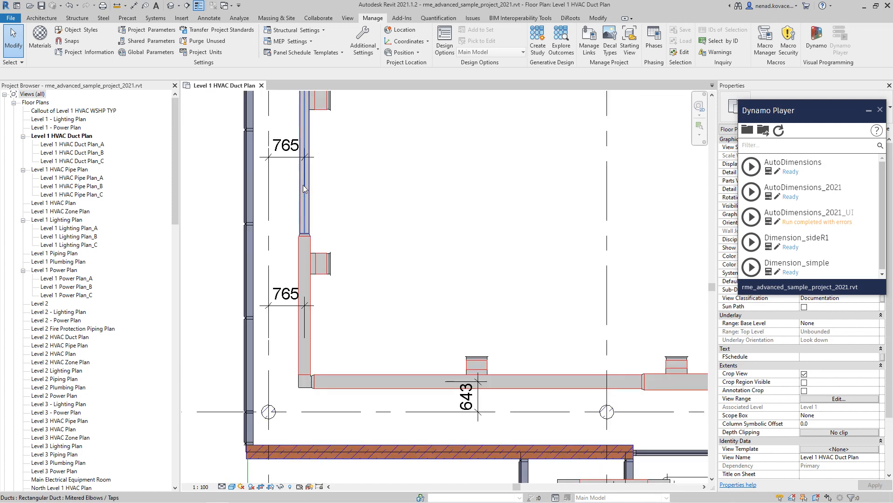
# Inspect the duct dimensions around the corridor junction and across the upper wing of the Level 1 HVAC duct plan.
pyautogui.scroll(-3, 303, 185)
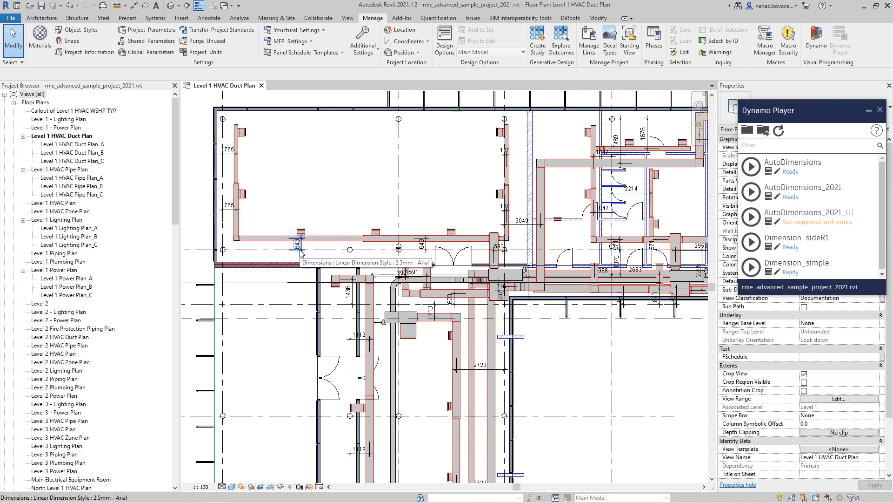
pyautogui.scroll(1, 363, 268)
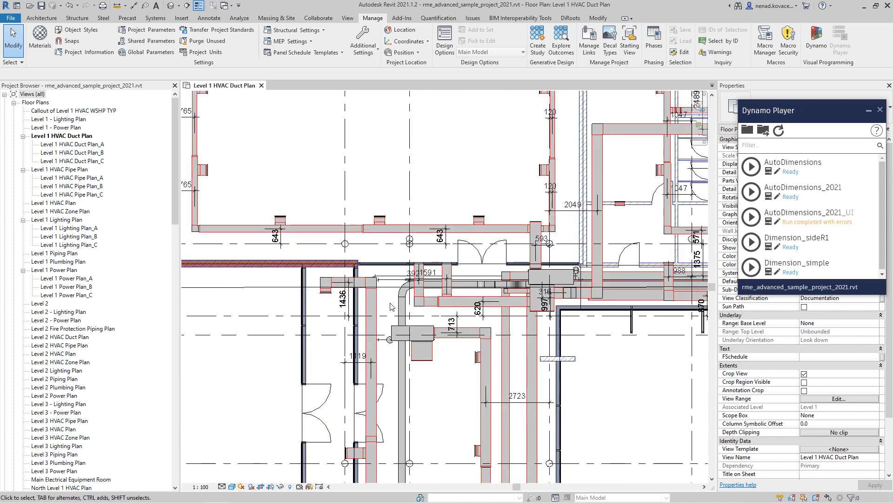
pyautogui.scroll(2, 396, 293)
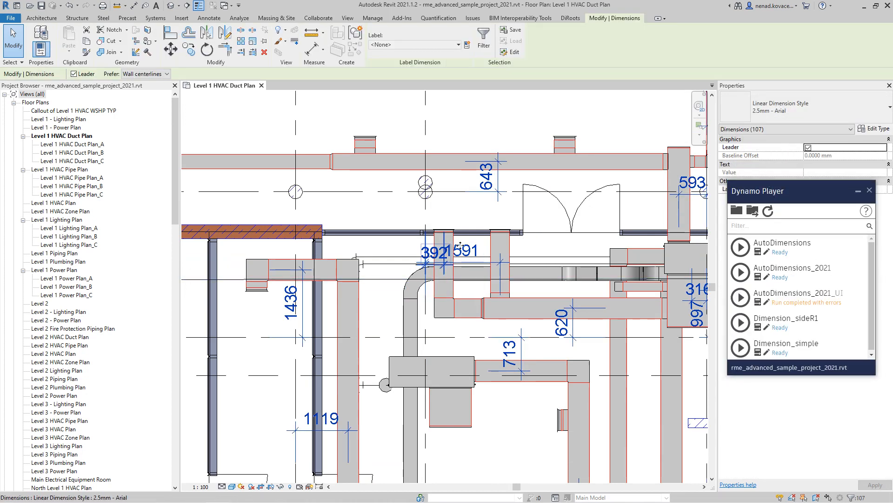
pyautogui.click(474, 219)
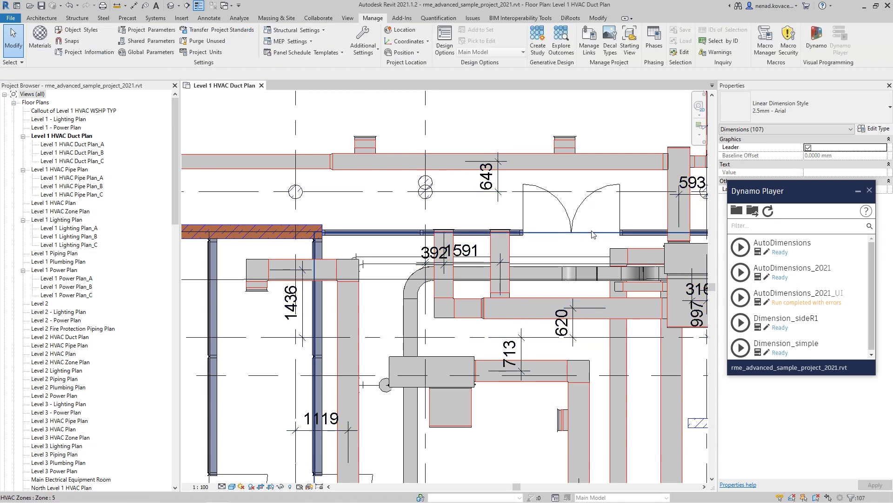
pyautogui.scroll(-3, 423, 261)
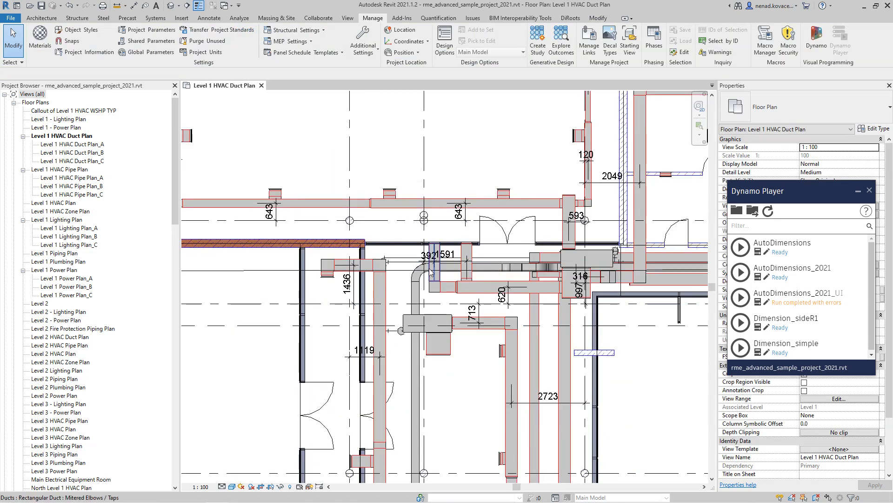
pyautogui.scroll(-5, 369, 232)
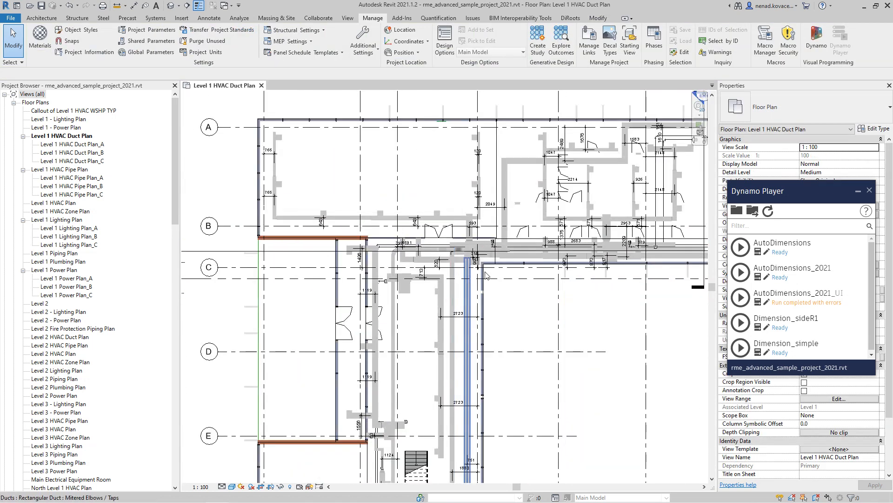
pyautogui.scroll(3, 587, 138)
pyautogui.moveTo(600, 235); pyautogui.dragTo(521, 234, button='middle')
pyautogui.moveTo(530, 278); pyautogui.dragTo(471, 275, button='middle')
pyautogui.scroll(-5, 472, 275)
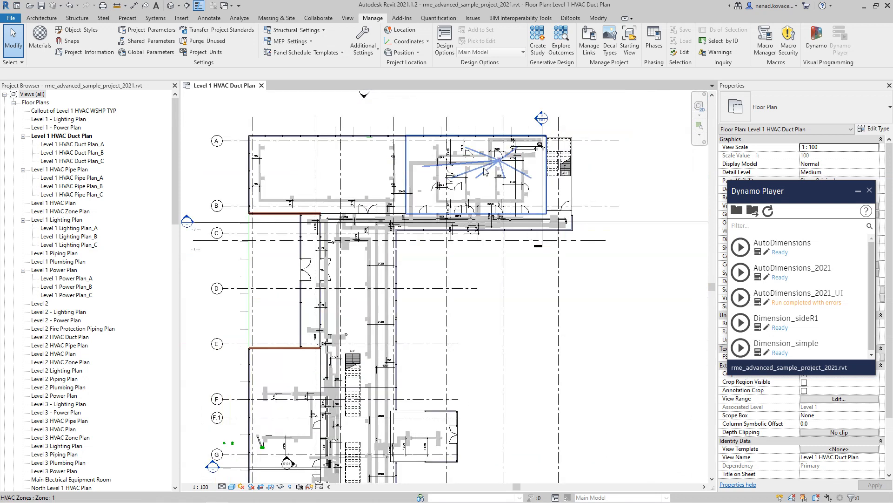
# Select all instances of the generated linear dimensions, starting from one near grid 6, and delete them.
pyautogui.scroll(5, 495, 251)
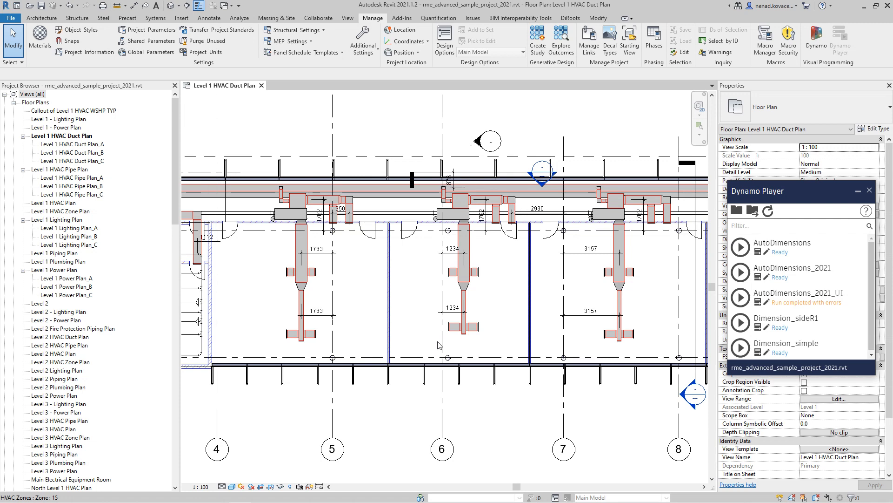
pyautogui.click(451, 252)
pyautogui.press('s')
pyautogui.press('a')
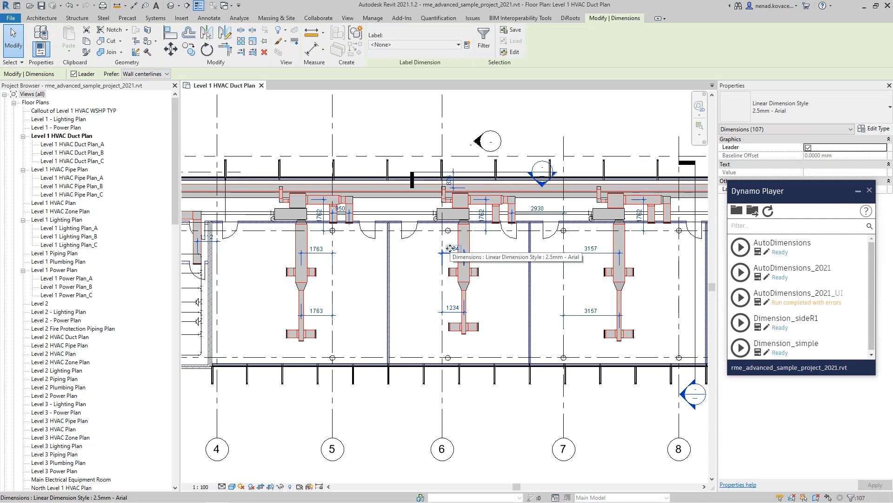
pyautogui.press('Delete')
# Run AutoDimensions_2021_UI again, choosing Ducts as the first reference and Grids as the second.
pyautogui.click(740, 297)
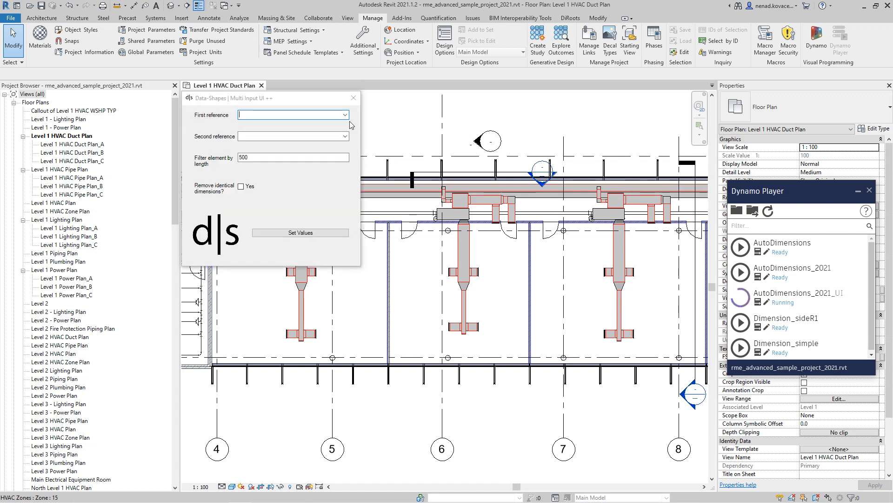
pyautogui.click(345, 114)
pyautogui.click(345, 126)
pyautogui.click(345, 136)
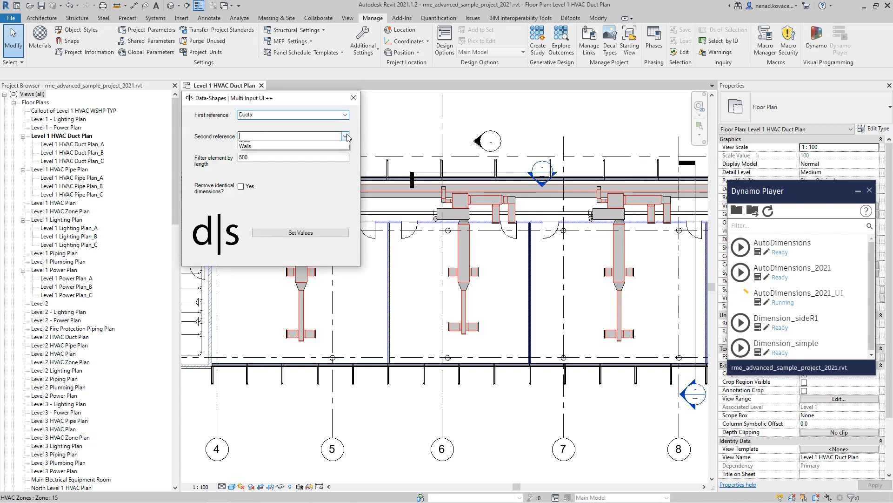
pyautogui.click(260, 141)
# Set the length filter to 1000, enable removal of identical dimensions, and generate the dimensions.
pyautogui.press('Tab')
pyautogui.write('100')
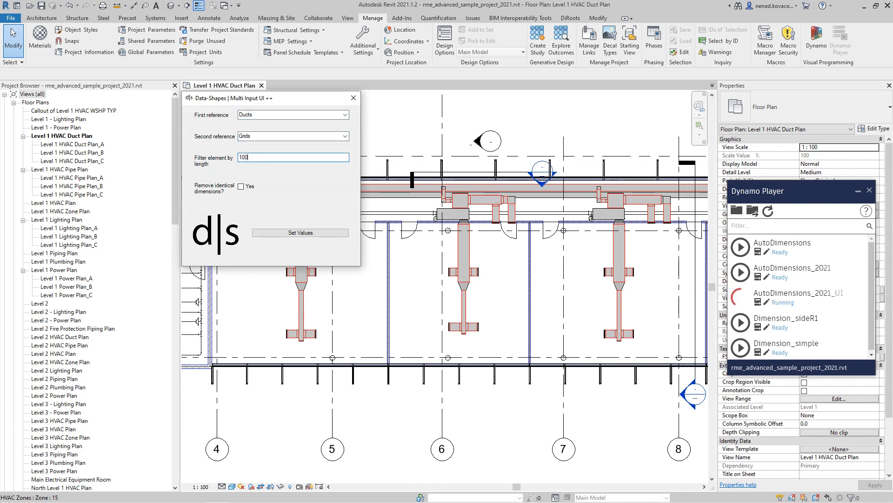
pyautogui.write('0')
pyautogui.click(241, 186)
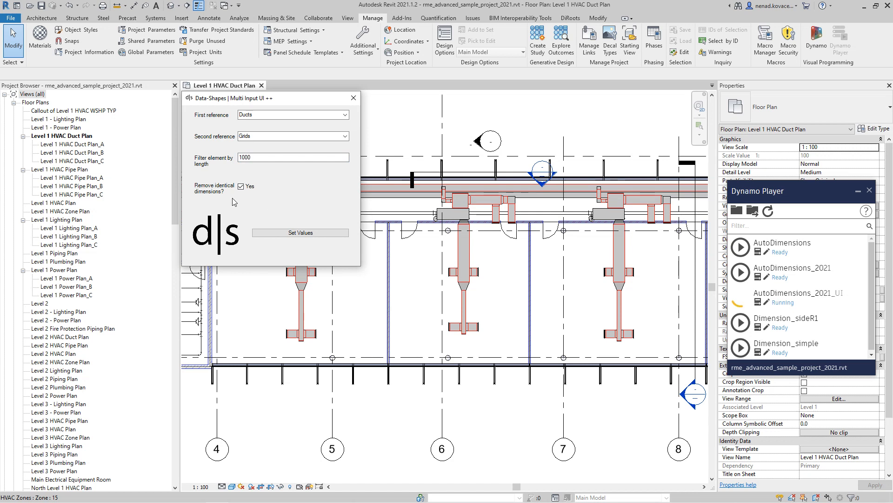
pyautogui.click(281, 231)
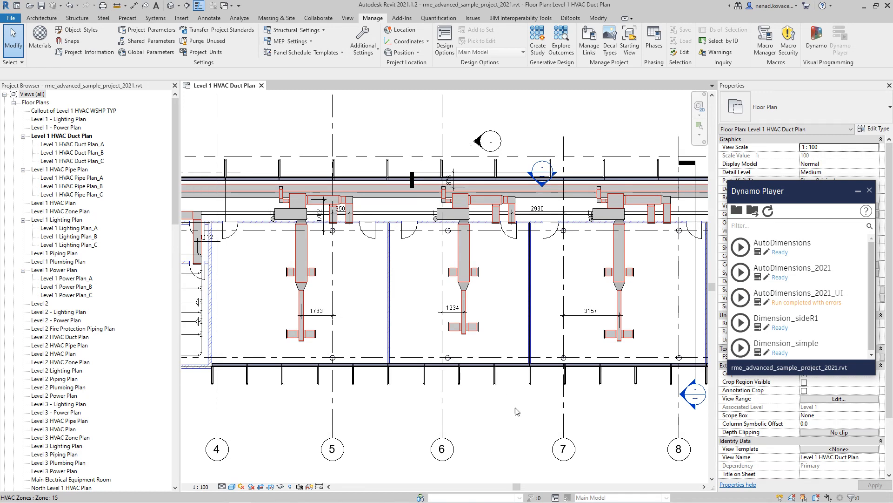
# Review the regenerated duct dimensions across the whole floor plan, checking that parallel duct runs carry no repeated dimensions.
pyautogui.scroll(-5, 524, 418)
pyautogui.scroll(6, 359, 140)
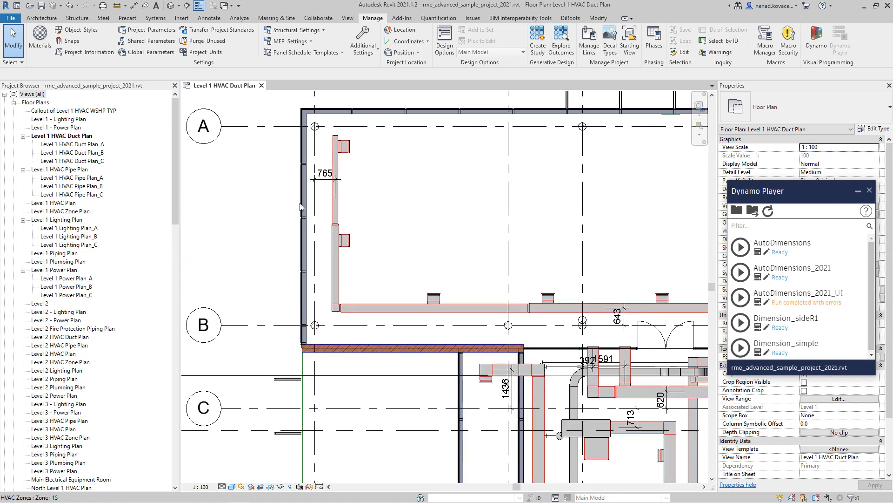
pyautogui.scroll(-2, 264, 156)
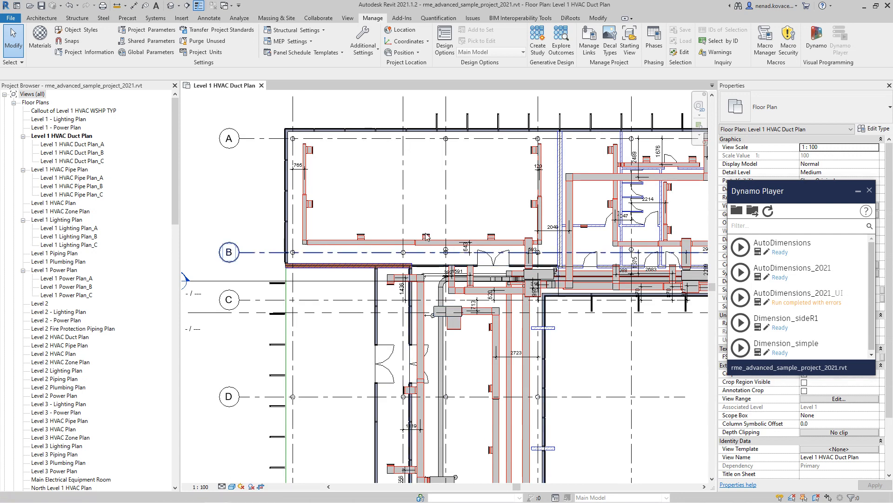
pyautogui.moveTo(486, 357); pyautogui.dragTo(400, 249, button='middle')
pyautogui.moveTo(492, 454); pyautogui.dragTo(446, 280, button='middle')
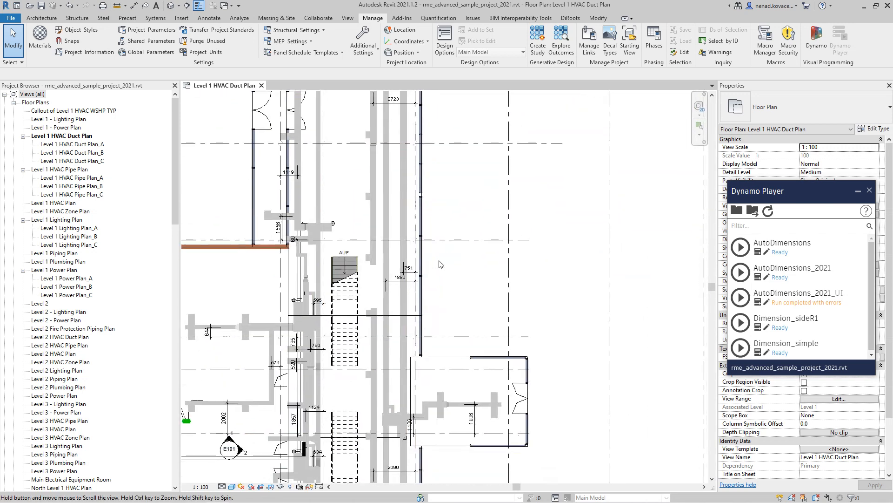
pyautogui.scroll(-2, 459, 209)
pyautogui.moveTo(504, 391); pyautogui.dragTo(294, 320, button='middle')
pyautogui.scroll(-2, 336, 371)
pyautogui.moveTo(368, 305); pyautogui.dragTo(436, 363, button='middle')
pyautogui.scroll(-1, 435, 363)
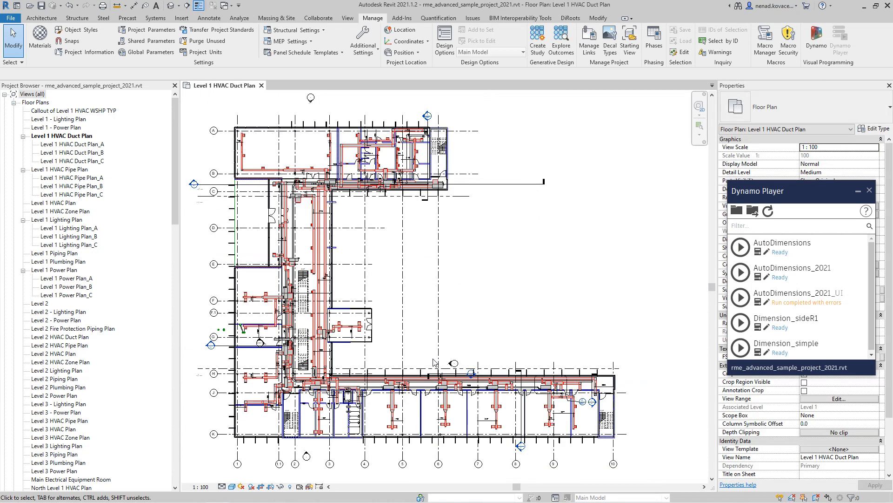
pyautogui.scroll(5, 375, 122)
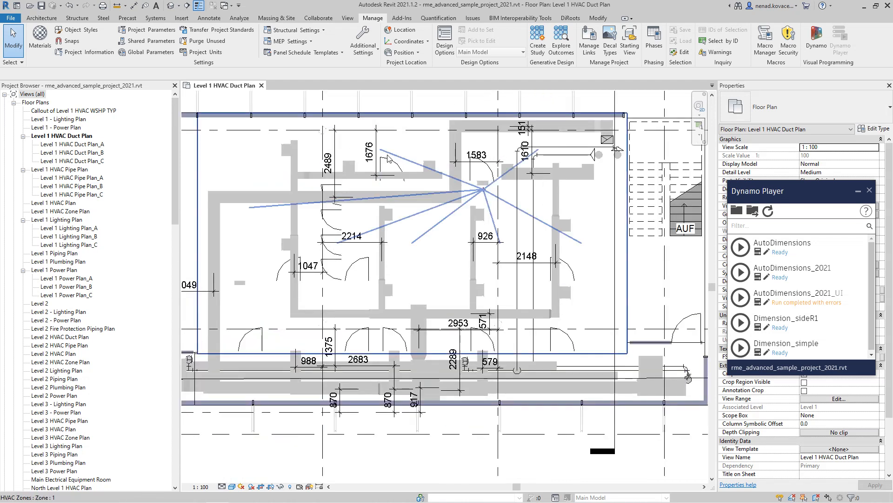
# Remove all the generated duct-to-grid dimensions from the floor plan.
pyautogui.click(376, 154)
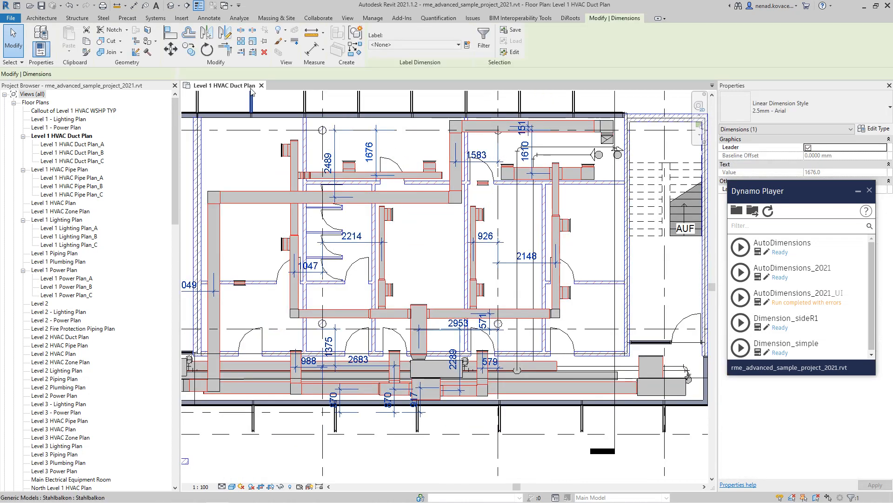
pyautogui.hotkey('ctrl', 'z')
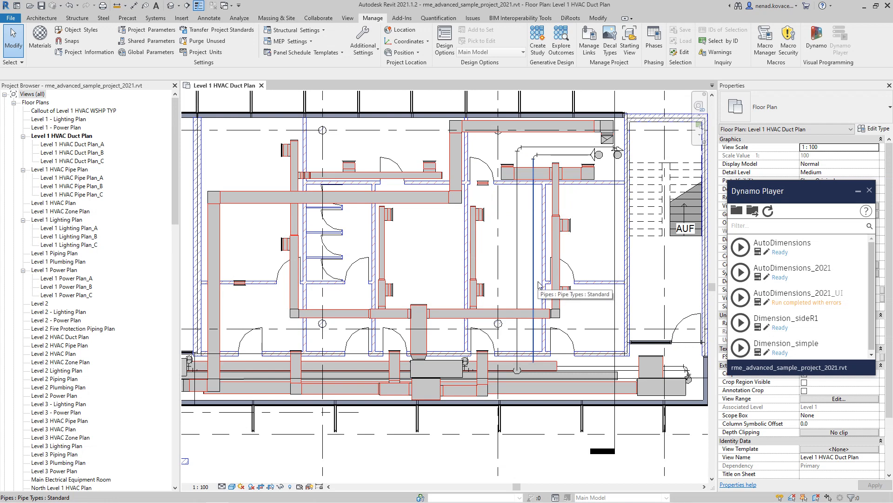
# Examine the undimensioned ducts beside the MW 11.5 interior wall, comparing their position with the wall faces.
pyautogui.scroll(3, 428, 191)
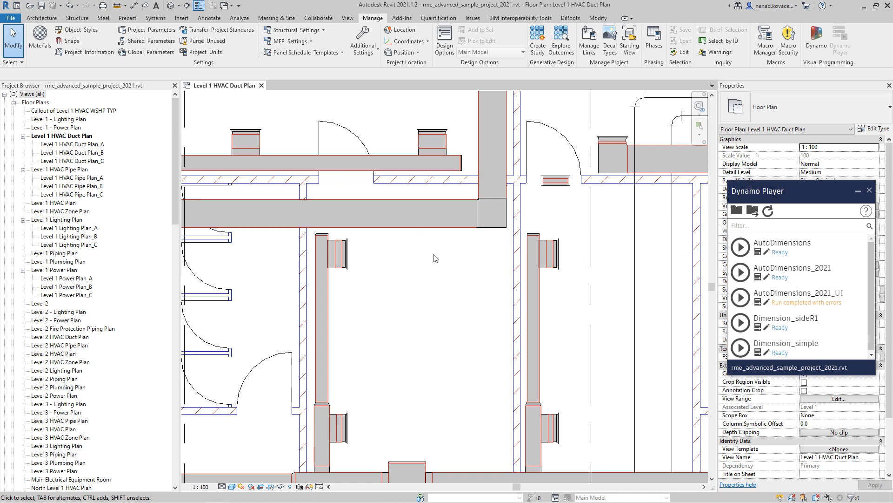
pyautogui.scroll(-2, 435, 259)
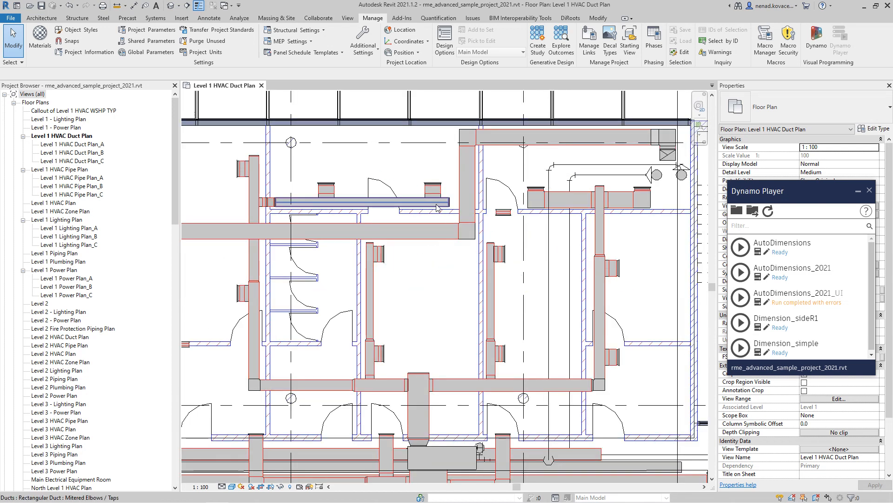
pyautogui.scroll(2, 429, 215)
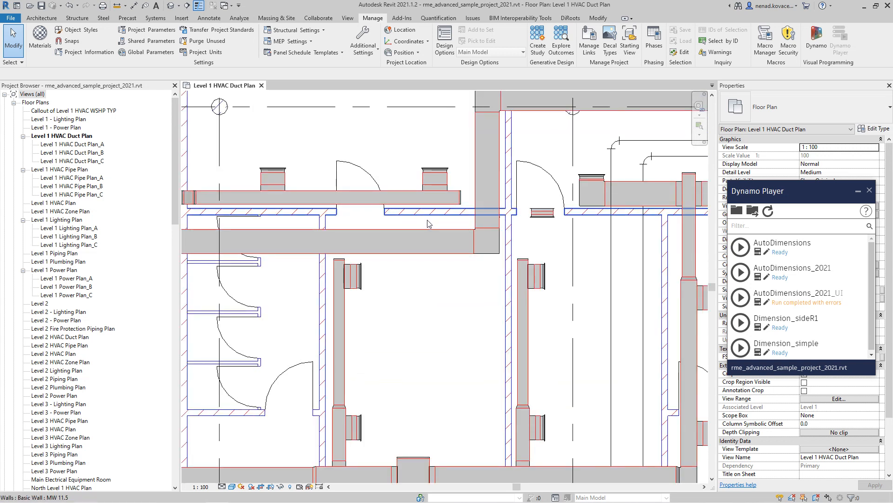
pyautogui.scroll(-2, 448, 300)
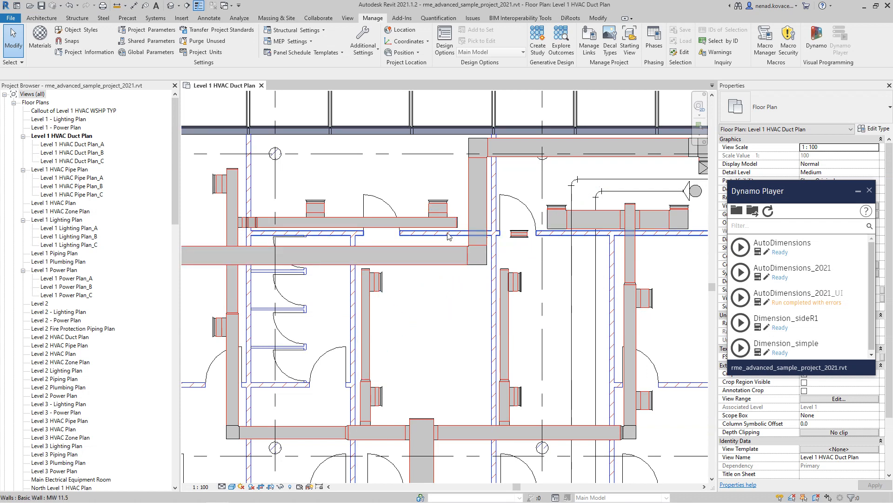
pyautogui.scroll(2, 440, 230)
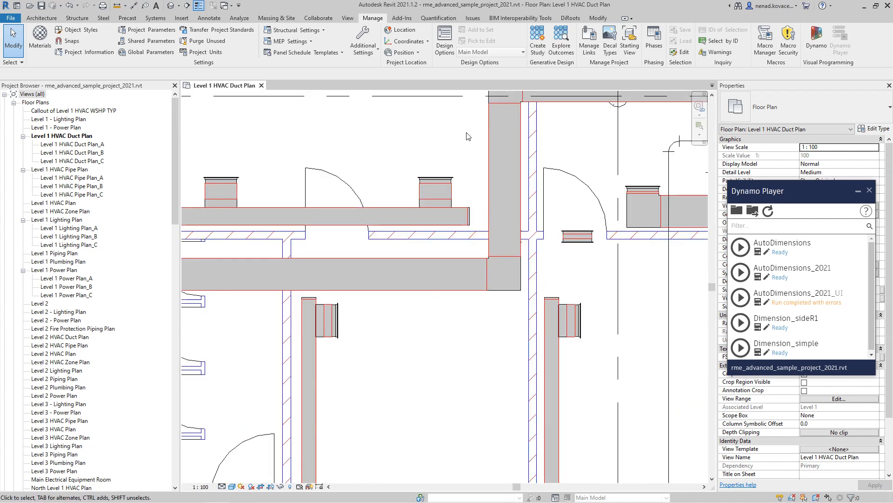
pyautogui.scroll(-1, 442, 173)
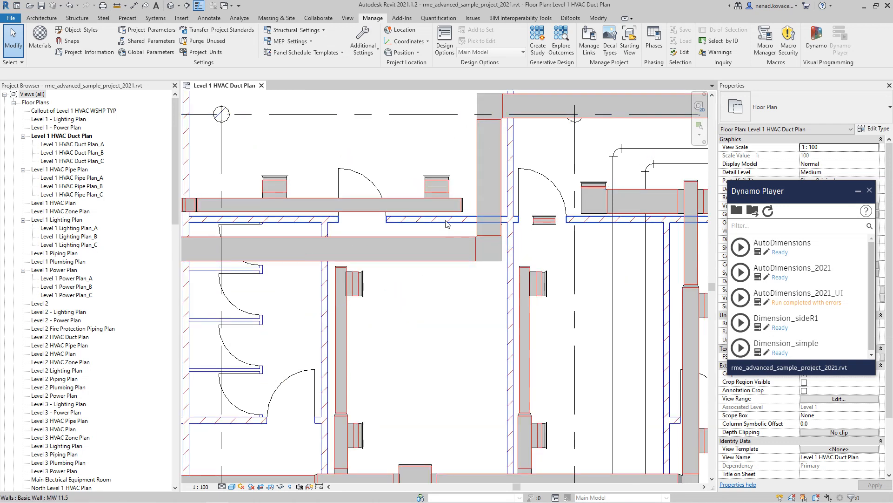
pyautogui.scroll(4, 442, 221)
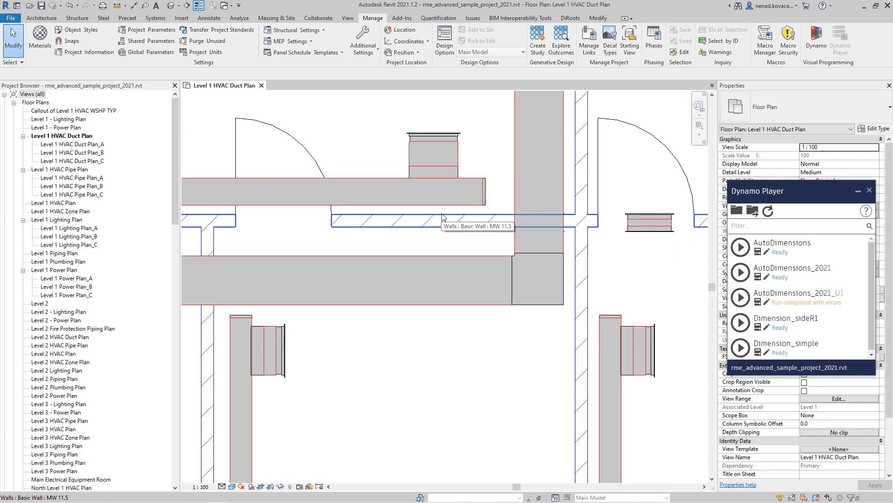
pyautogui.scroll(-1, 443, 218)
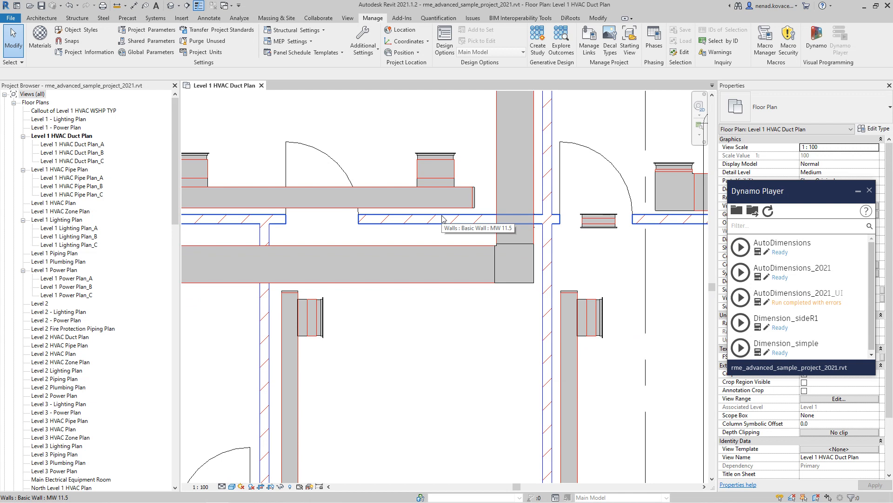
pyautogui.scroll(-2, 442, 219)
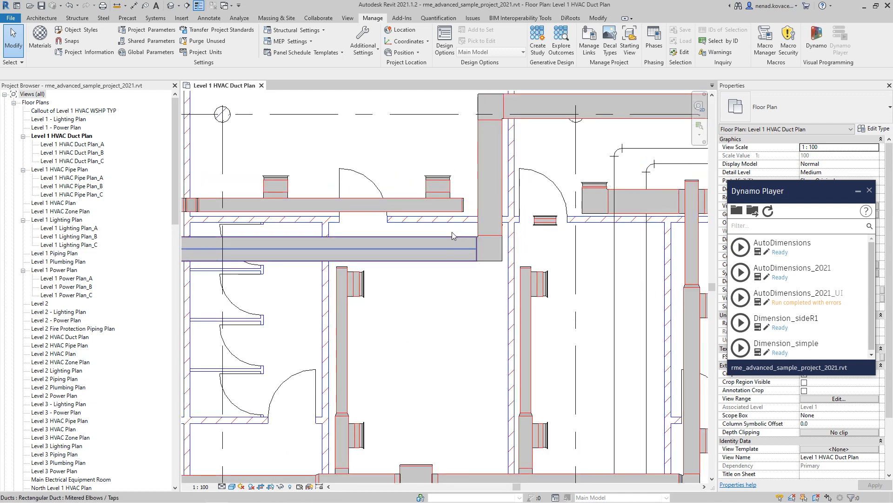
# Survey the ducts of the large room between grids A and B and select a mullion of its outer curtain wall to inspect it.
pyautogui.scroll(-5, 452, 236)
pyautogui.moveTo(444, 304); pyautogui.dragTo(479, 218, button='middle')
pyautogui.scroll(-1, 493, 200)
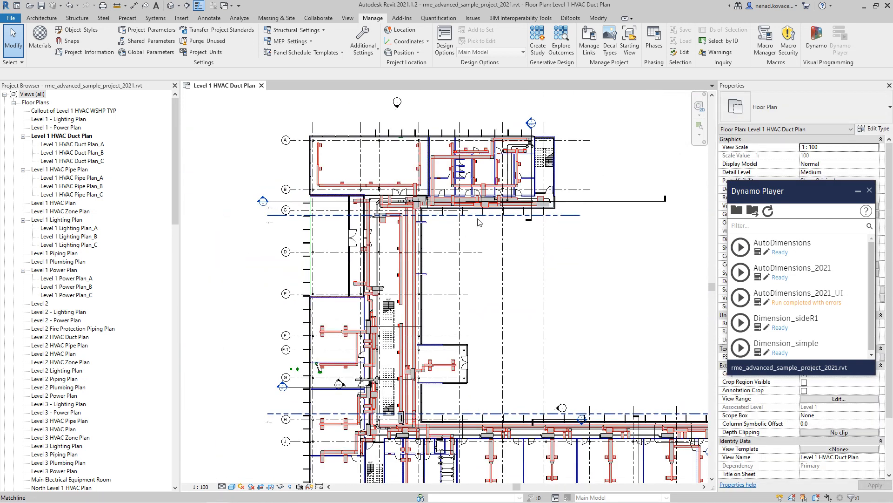
pyautogui.scroll(5, 412, 175)
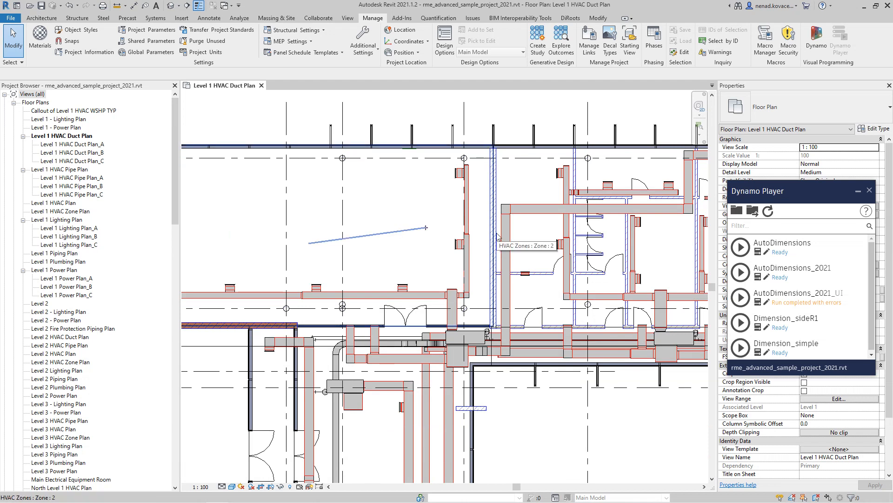
pyautogui.scroll(-2, 668, 213)
pyautogui.scroll(3, 359, 173)
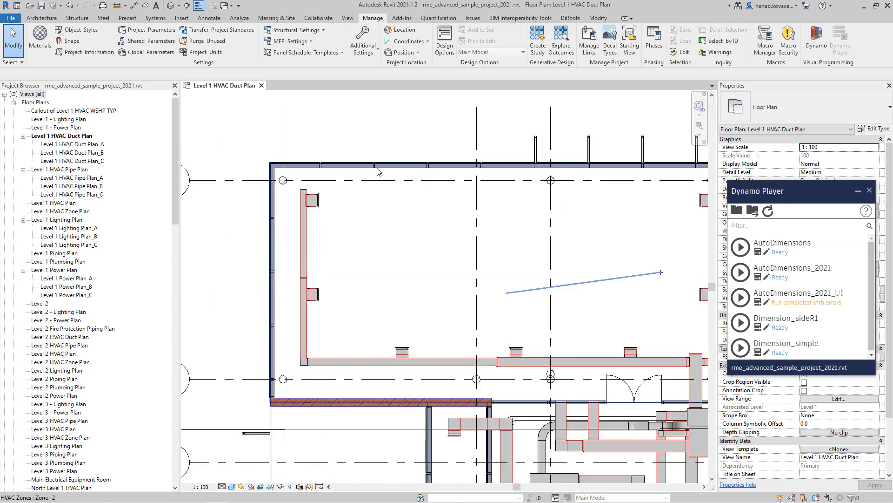
pyautogui.click(366, 174)
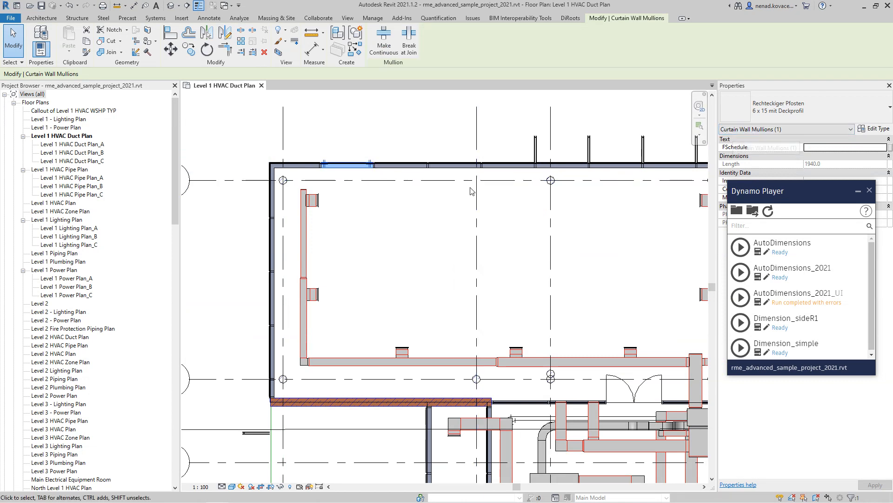
pyautogui.scroll(-2, 349, 200)
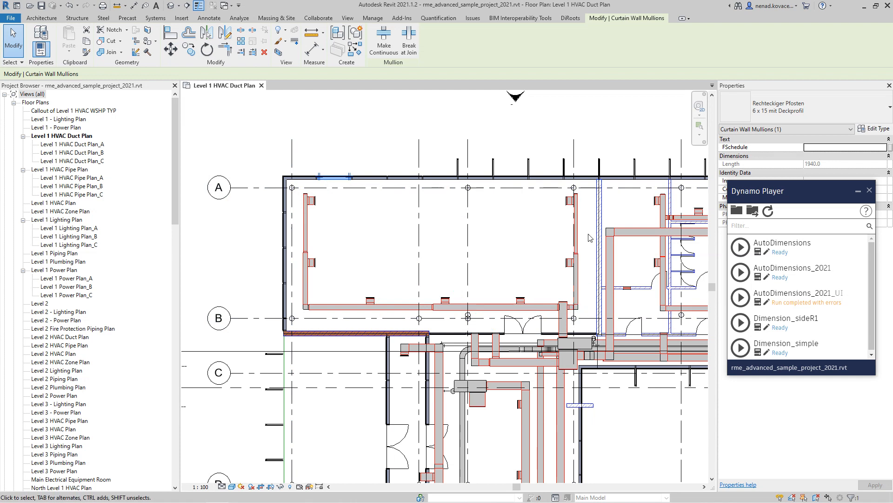
# Run AutoDimensions_2021_UI with Ducts as the first reference and Walls as the second, keeping the 500 length filter, and generate the dimensions.
pyautogui.click(740, 296)
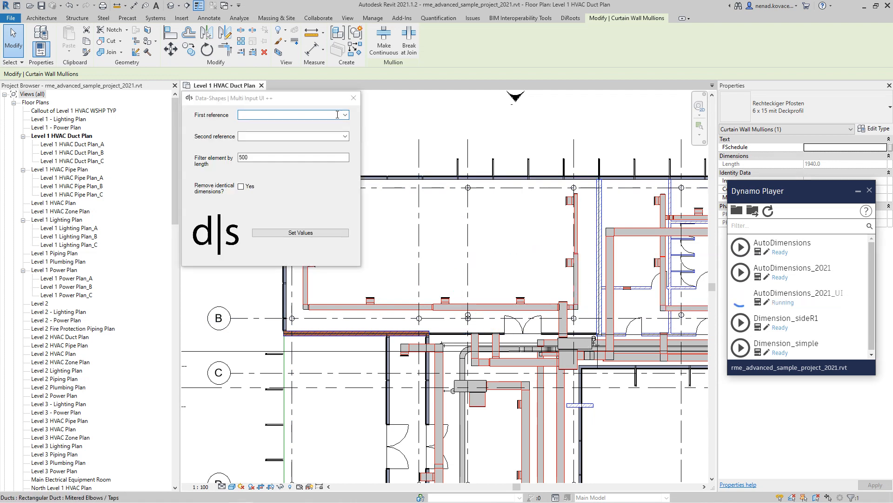
pyautogui.click(345, 115)
pyautogui.click(279, 123)
pyautogui.click(345, 136)
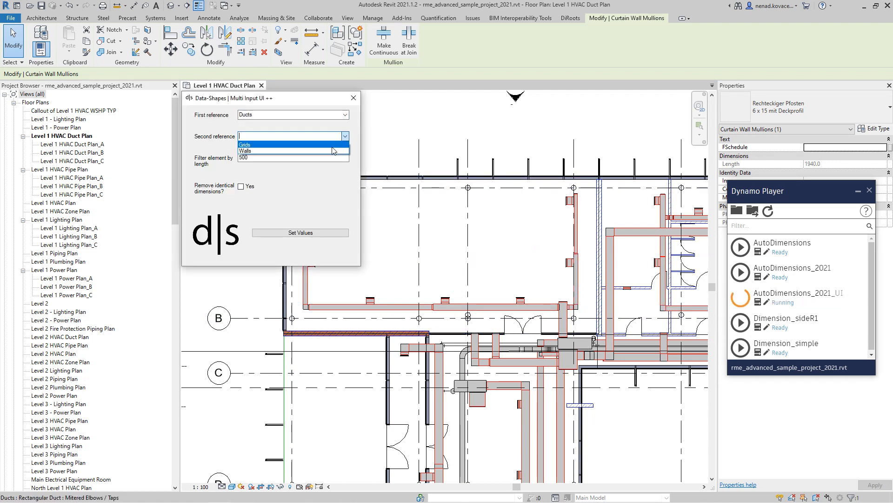
pyautogui.click(329, 151)
pyautogui.press('Tab')
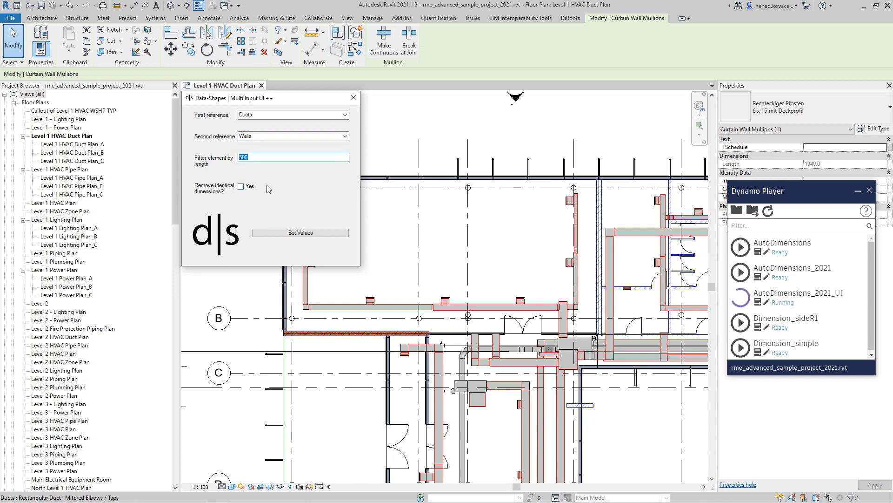
pyautogui.hotkey('shift', 'Tab')
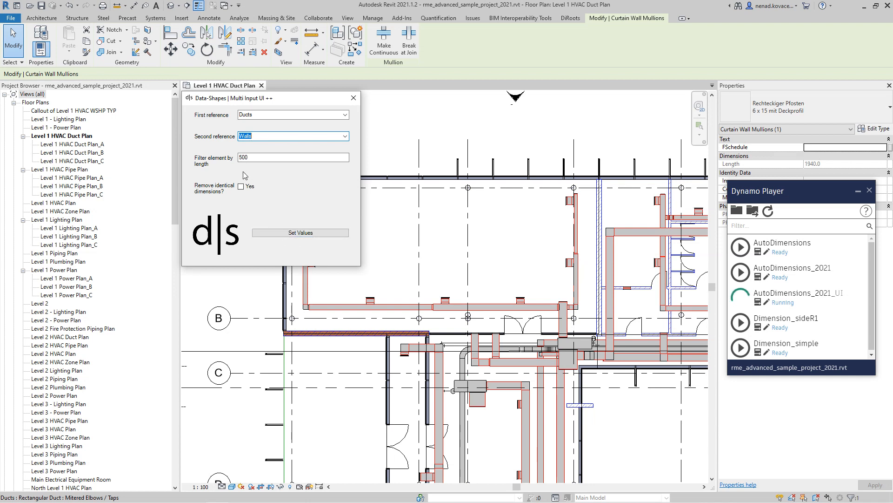
pyautogui.click(298, 233)
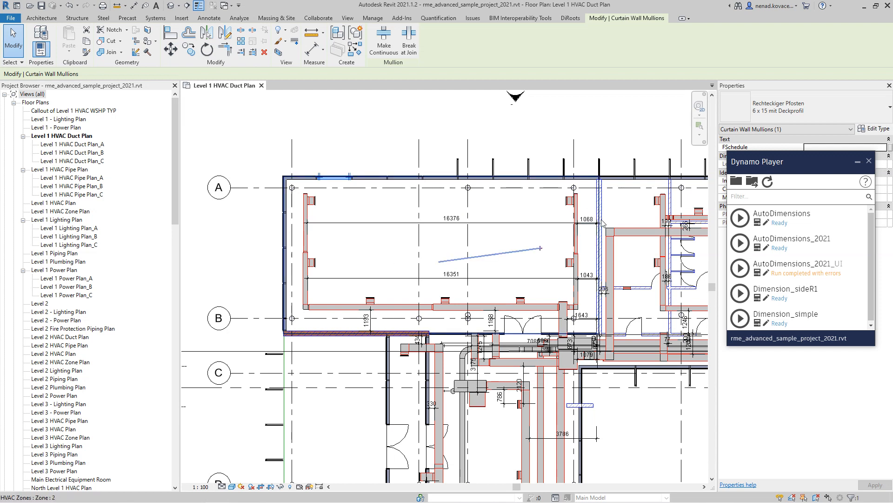
# Review the duct-to-wall dimensions in the small rooms, selecting the 266 dimension to check which duct and wall faces it references.
pyautogui.moveTo(689, 308); pyautogui.dragTo(515, 256, button='middle')
pyautogui.scroll(-1, 517, 255)
pyautogui.scroll(1, 516, 255)
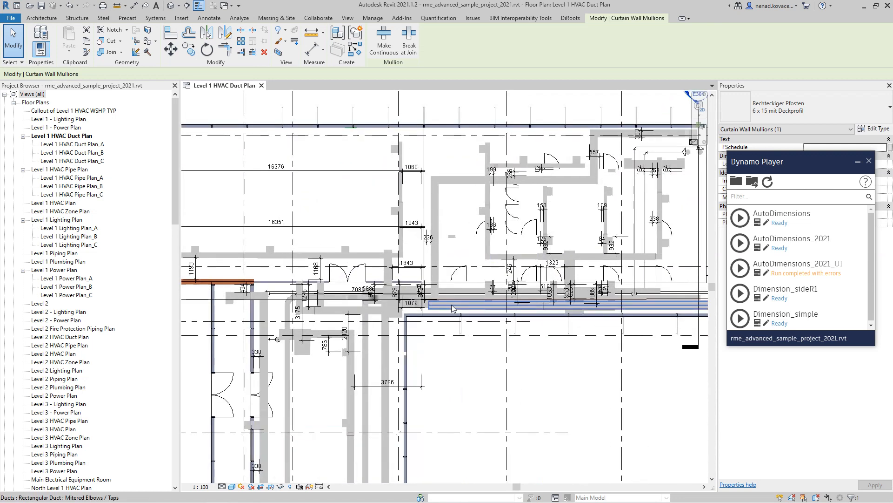
pyautogui.scroll(2, 452, 304)
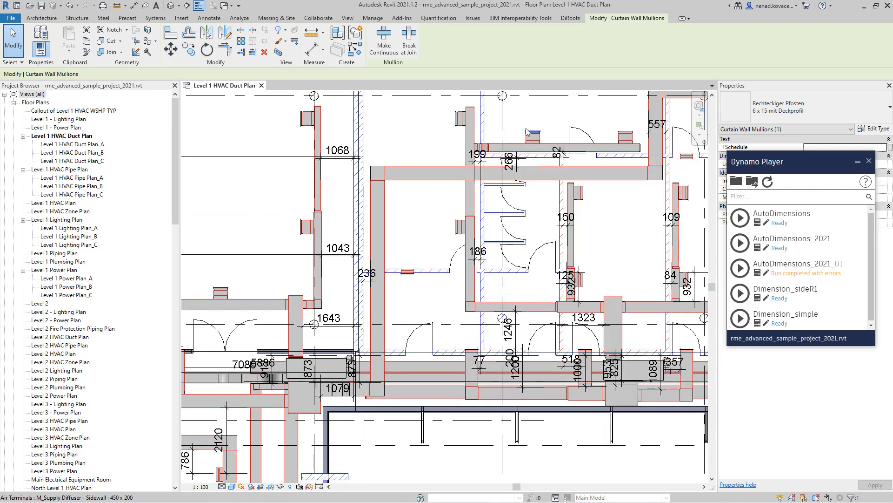
pyautogui.scroll(2, 527, 132)
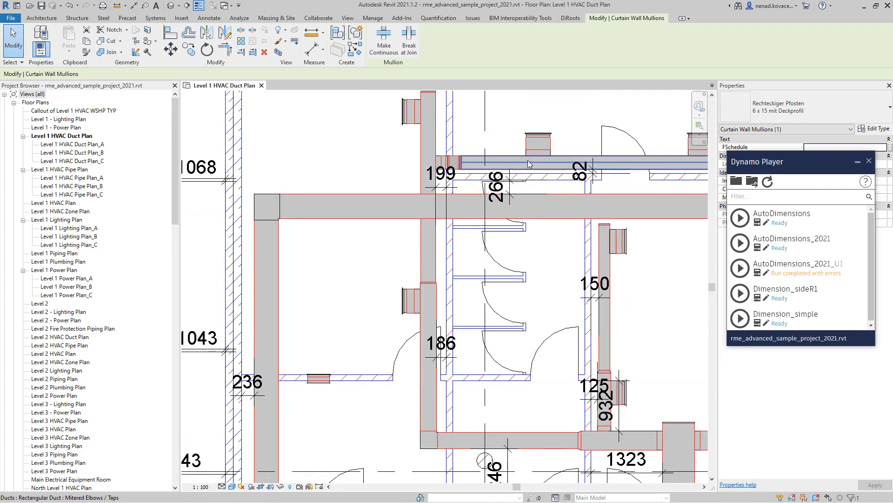
pyautogui.click(510, 190)
pyautogui.moveTo(537, 208); pyautogui.dragTo(531, 259, button='middle')
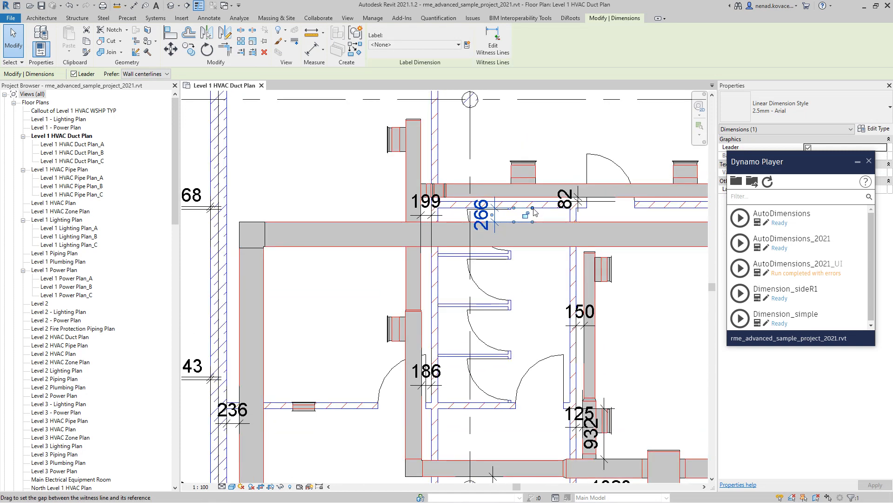
pyautogui.scroll(3, 534, 212)
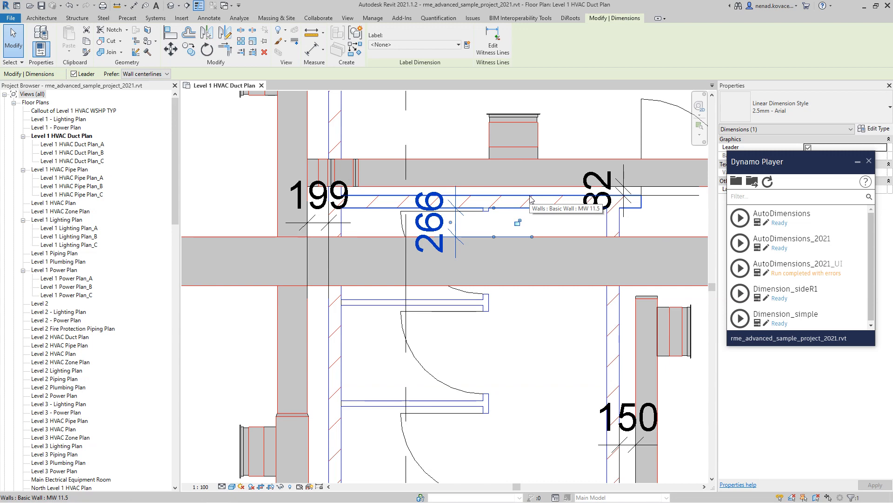
# Inspect the 5666 dimension above the stair, checking the witness lines that tie the long vertical duct to the curtain wall.
pyautogui.scroll(-4, 434, 205)
pyautogui.moveTo(562, 287); pyautogui.dragTo(470, 241, button='middle')
pyautogui.scroll(-2, 475, 235)
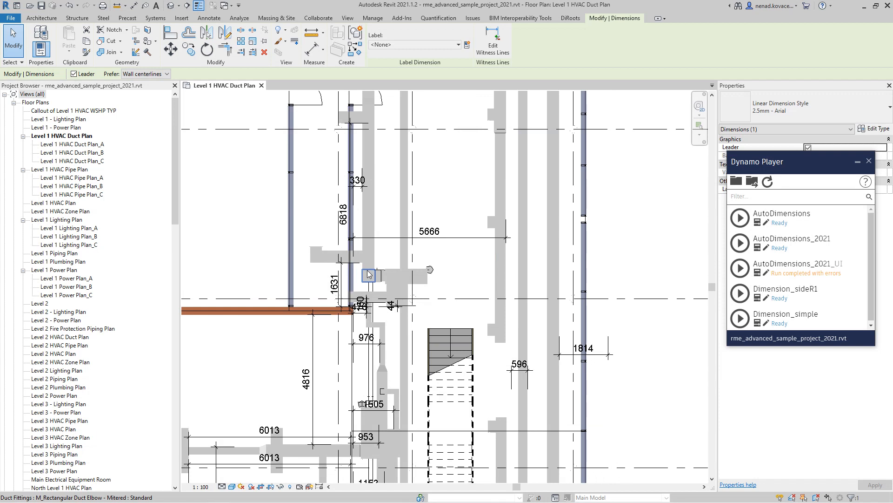
pyautogui.scroll(1, 371, 272)
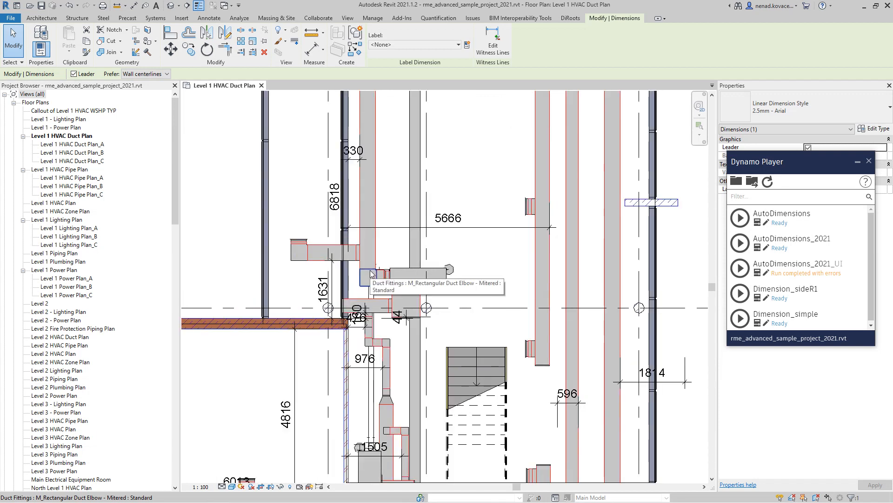
pyautogui.click(473, 228)
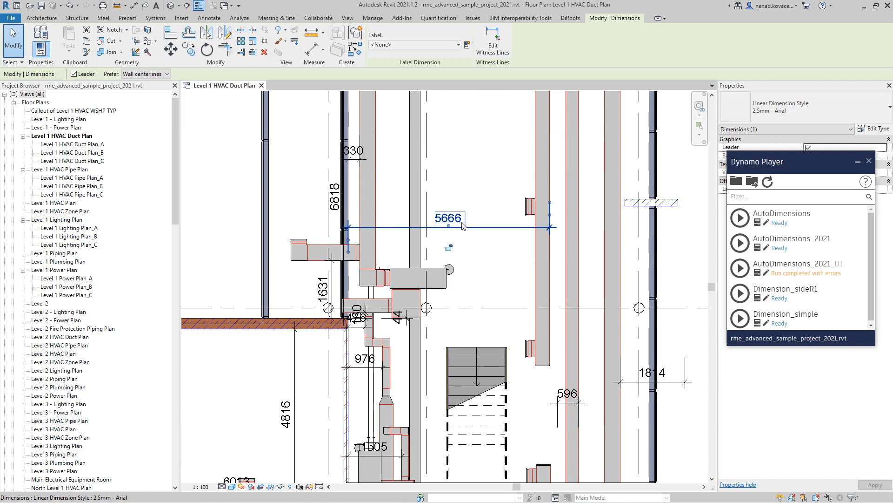
pyautogui.scroll(3, 347, 242)
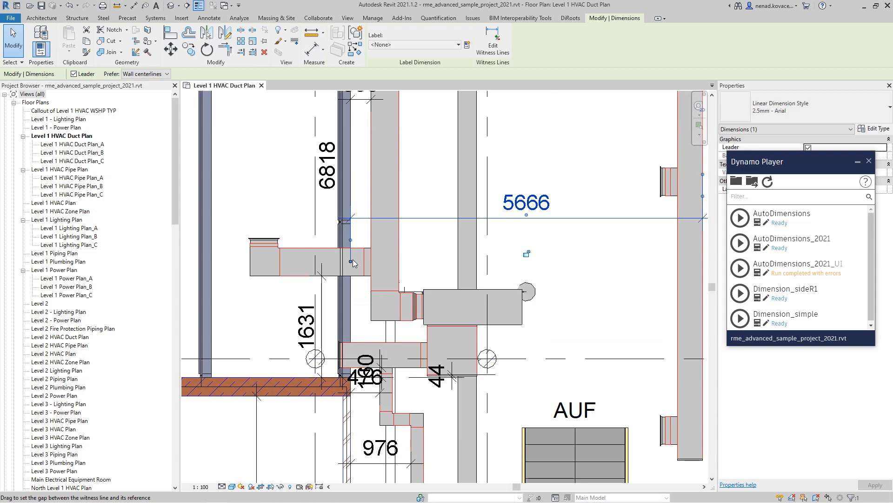
pyautogui.scroll(-2, 354, 264)
pyautogui.moveTo(354, 260); pyautogui.dragTo(356, 305, button='middle')
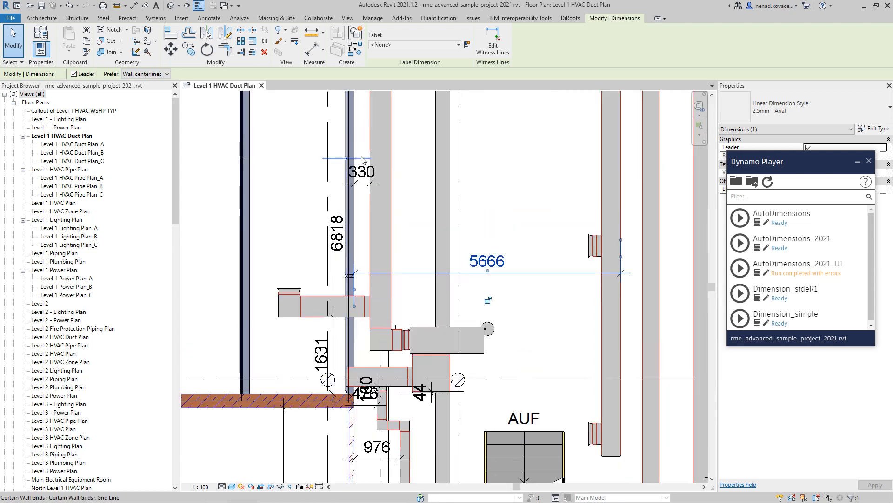
# Review the wall dimensions along the corridor and select the short one in the projecting room near grid 4 to trace its witness lines.
pyautogui.scroll(-3, 362, 154)
pyautogui.moveTo(462, 480); pyautogui.dragTo(606, 234, button='middle')
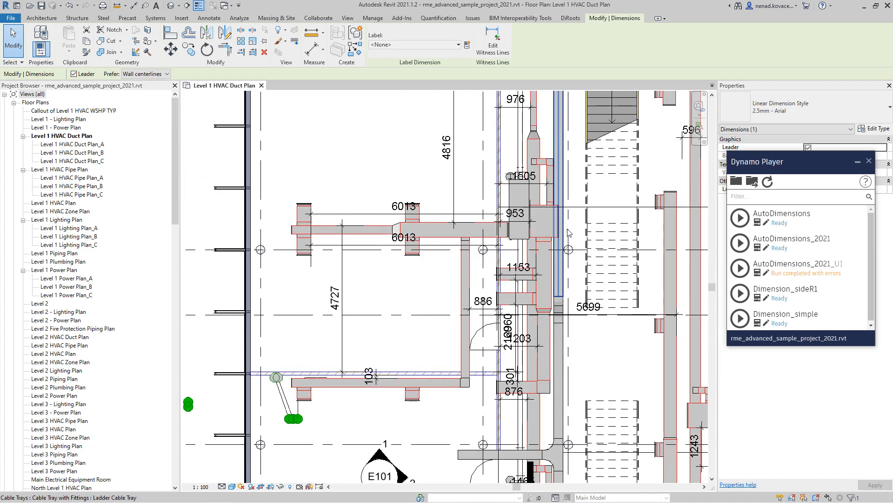
pyautogui.moveTo(489, 336); pyautogui.dragTo(287, 127, button='middle')
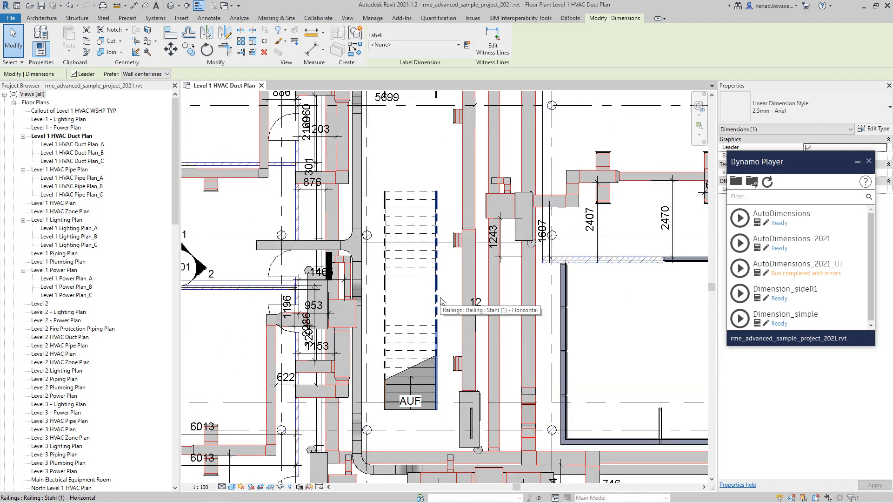
pyautogui.moveTo(650, 297); pyautogui.dragTo(476, 296, button='middle')
pyautogui.click(552, 205)
pyautogui.scroll(-3, 577, 262)
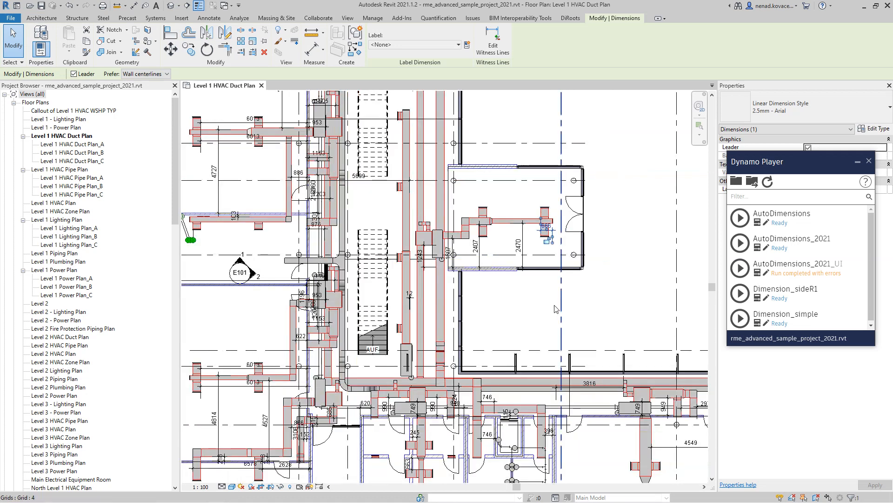
pyautogui.moveTo(546, 220); pyautogui.dragTo(558, 405)
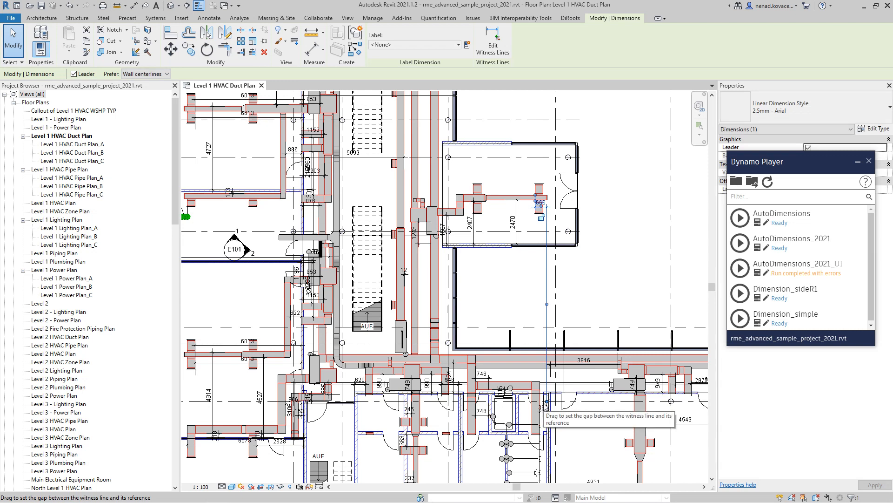
# Check which duct edge and wall the 666 dimension in the projecting room references, then clear the selection.
pyautogui.scroll(3, 546, 199)
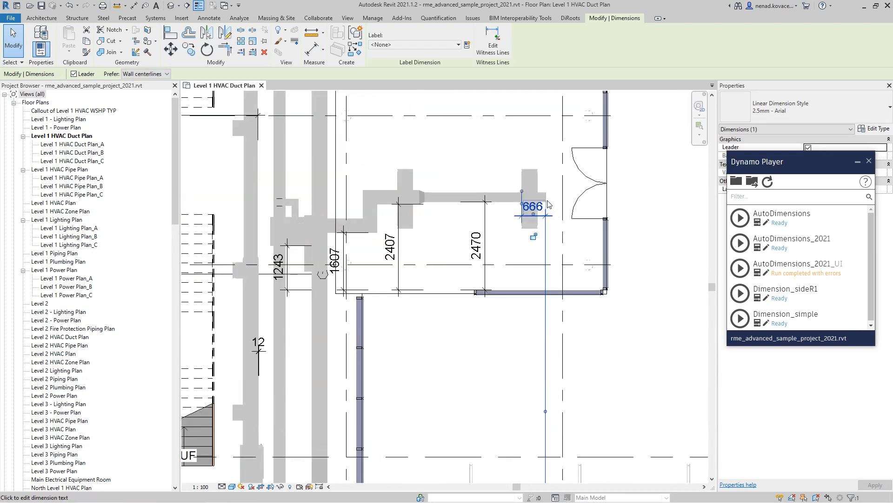
pyautogui.scroll(3, 550, 203)
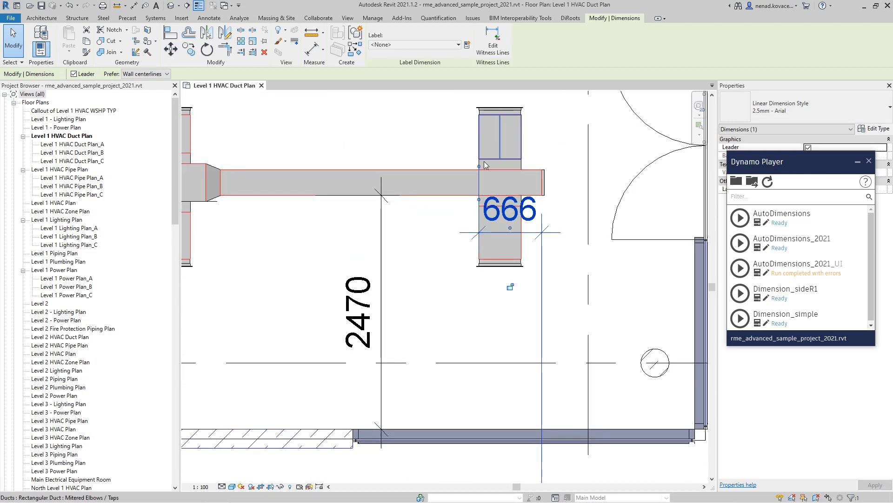
pyautogui.scroll(-4, 485, 164)
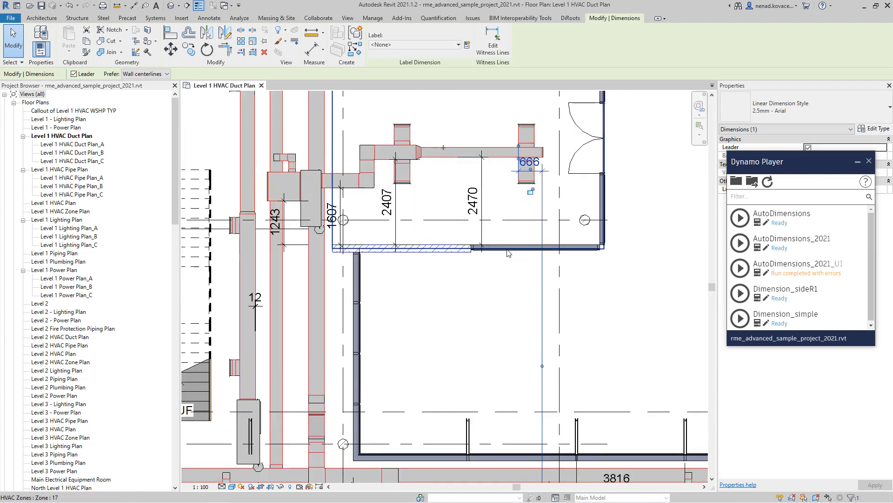
pyautogui.moveTo(463, 244); pyautogui.dragTo(534, 264, button='middle')
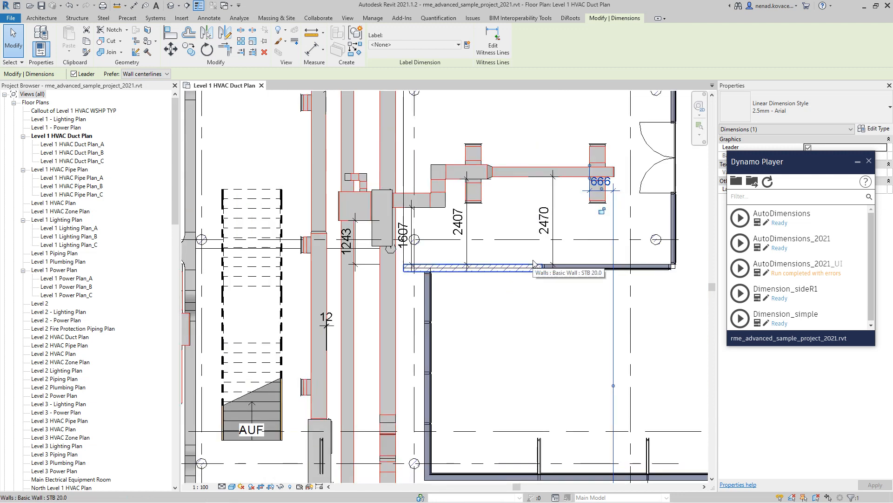
pyautogui.click(606, 256)
pyautogui.scroll(-6, 605, 256)
pyautogui.moveTo(606, 257); pyautogui.dragTo(380, 312, button='middle')
pyautogui.scroll(-1, 380, 311)
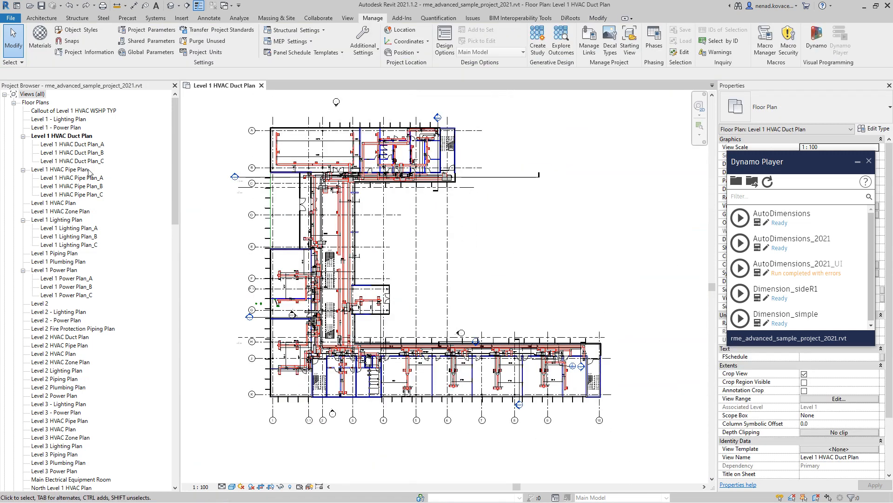
# Open the Level 1 HVAC Pipe Plan and look over its pipe runs and gridlines.
pyautogui.doubleClick(70, 169)
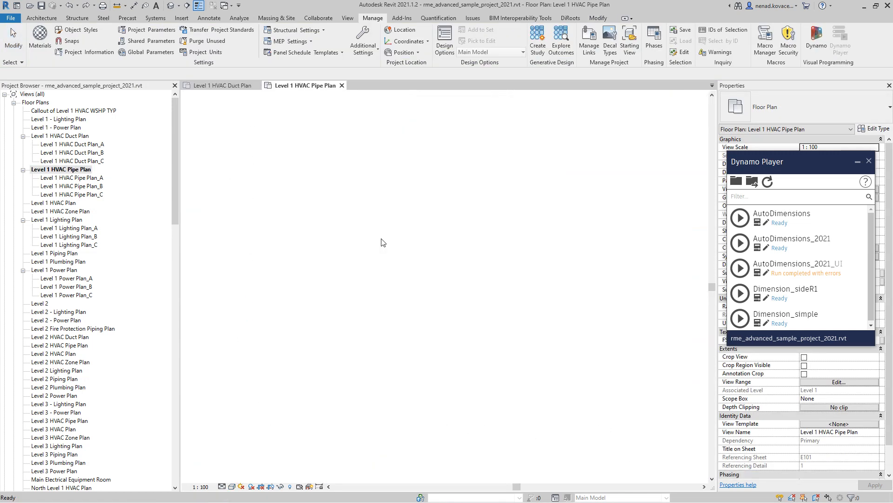
pyautogui.scroll(3, 302, 146)
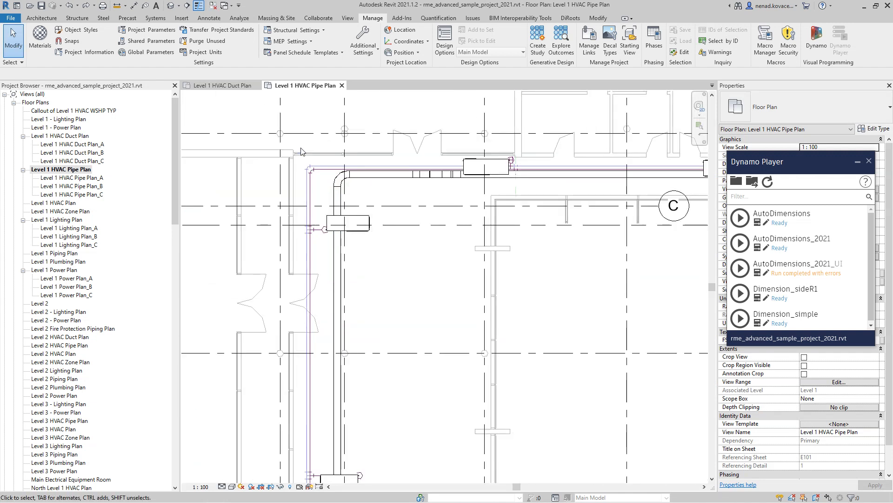
pyautogui.scroll(1, 301, 152)
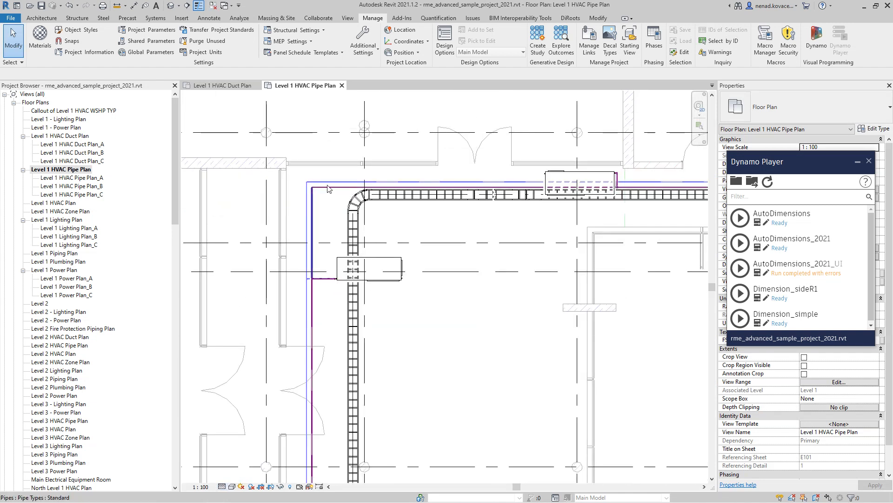
pyautogui.scroll(-3, 386, 188)
pyautogui.moveTo(440, 279); pyautogui.dragTo(387, 299, button='middle')
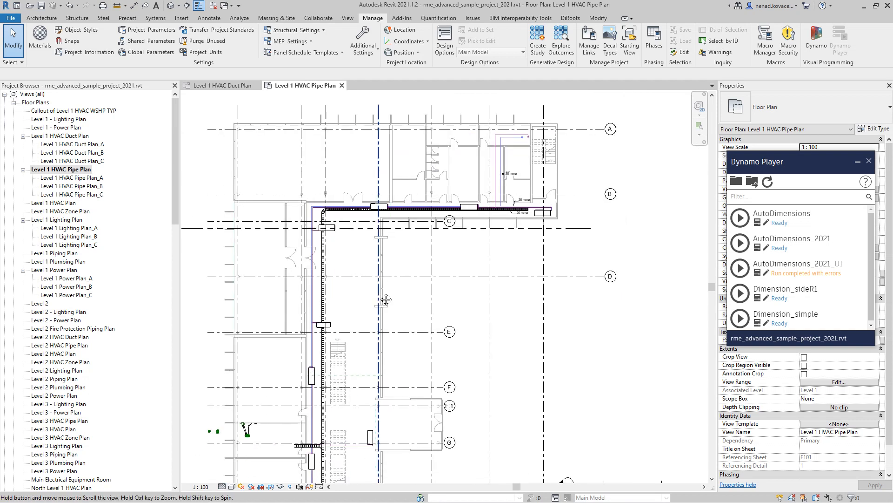
pyautogui.scroll(3, 490, 170)
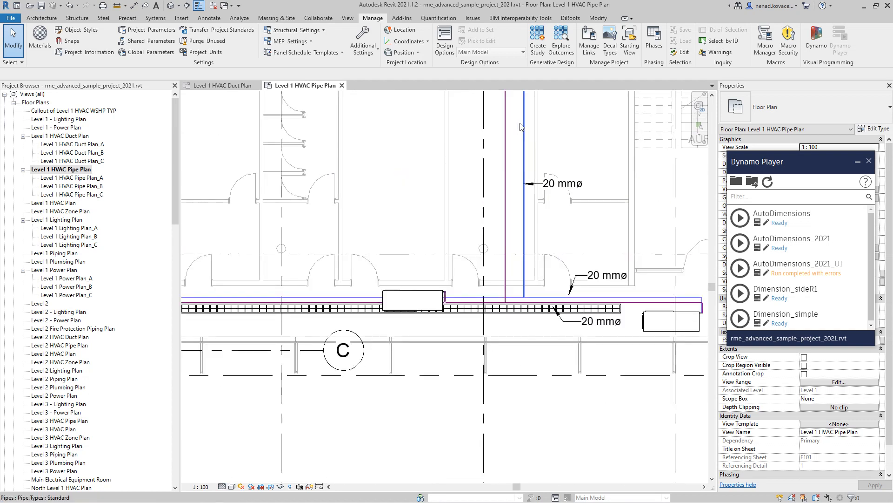
pyautogui.scroll(-4, 520, 127)
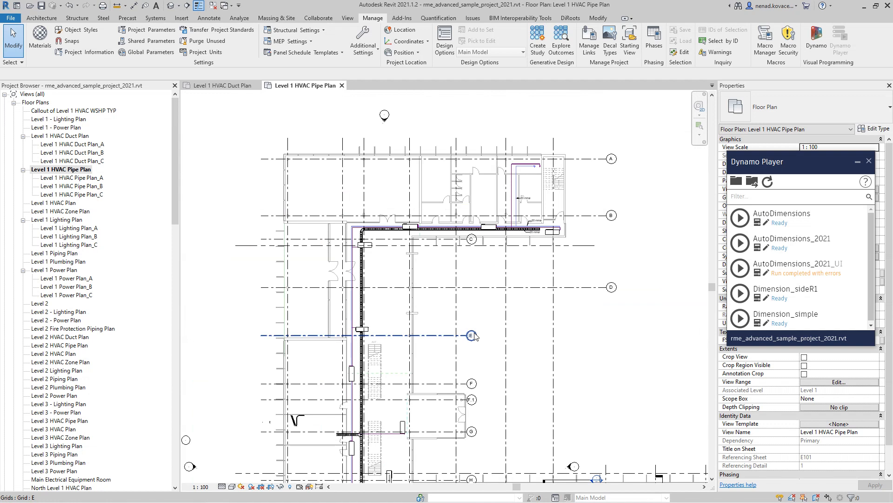
pyautogui.scroll(-1, 474, 336)
pyautogui.moveTo(475, 336); pyautogui.dragTo(398, 242, button='middle')
# Run AutoDimensions_2021_UI with Pipes as first reference and Grids as second, length filter 500, and removal of identical dimensions enabled.
pyautogui.click(740, 268)
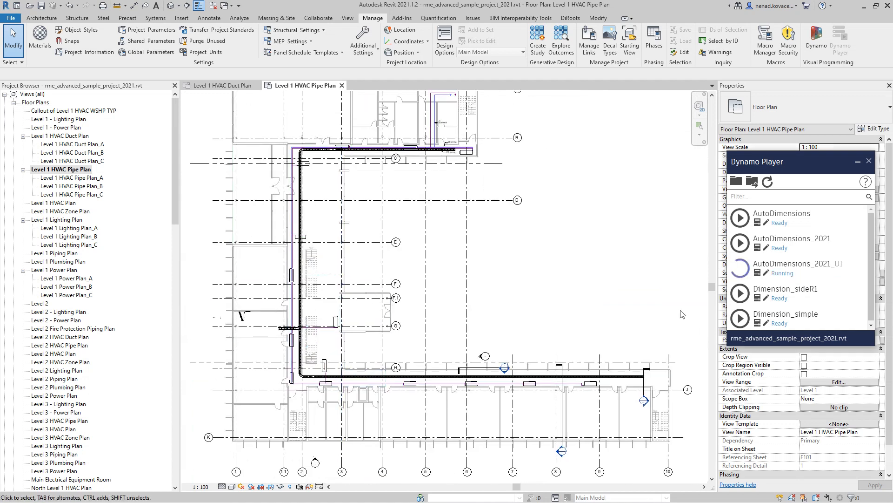
pyautogui.click(344, 115)
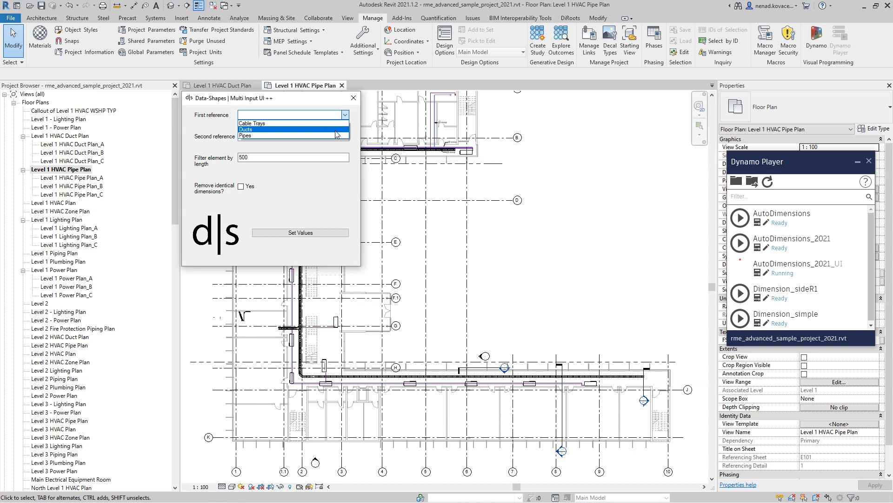
pyautogui.click(336, 136)
pyautogui.click(241, 186)
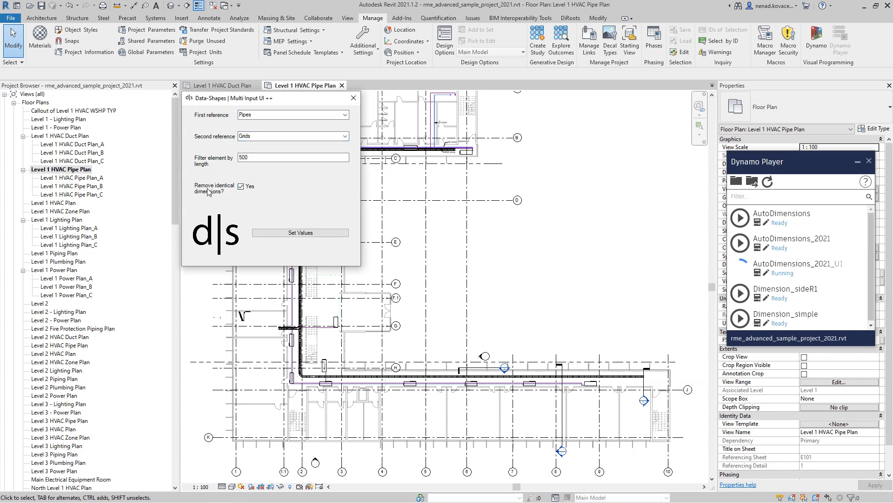
pyautogui.click(300, 233)
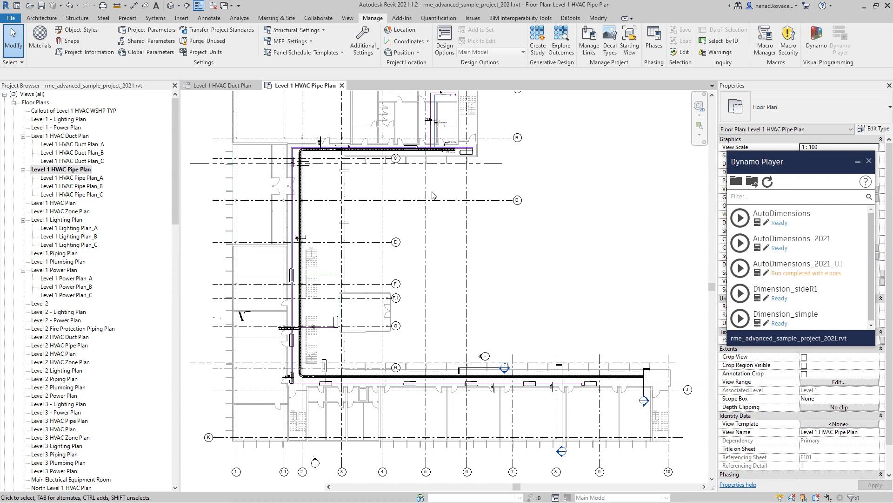
# Move the 626 dimension in the washing room clear of its neighbour and shift the overlapping pipe dimension beside the 20 mmø tag.
pyautogui.scroll(5, 445, 149)
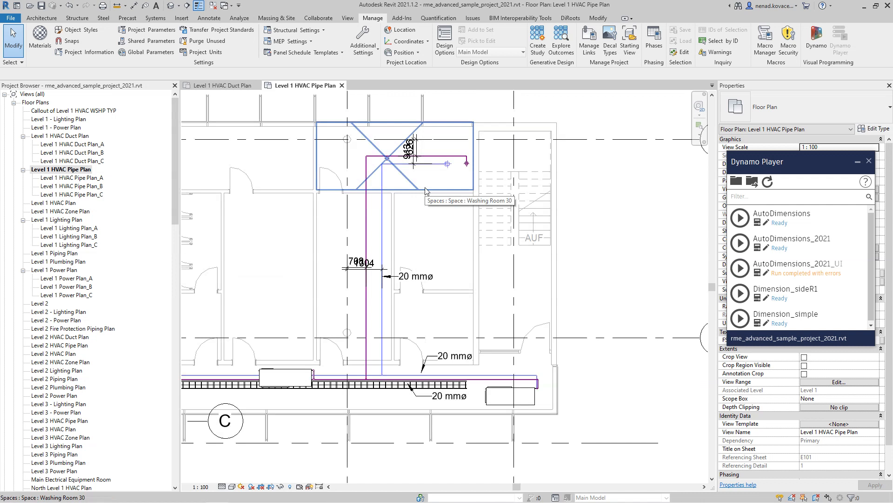
pyautogui.click(419, 153)
pyautogui.scroll(3, 417, 148)
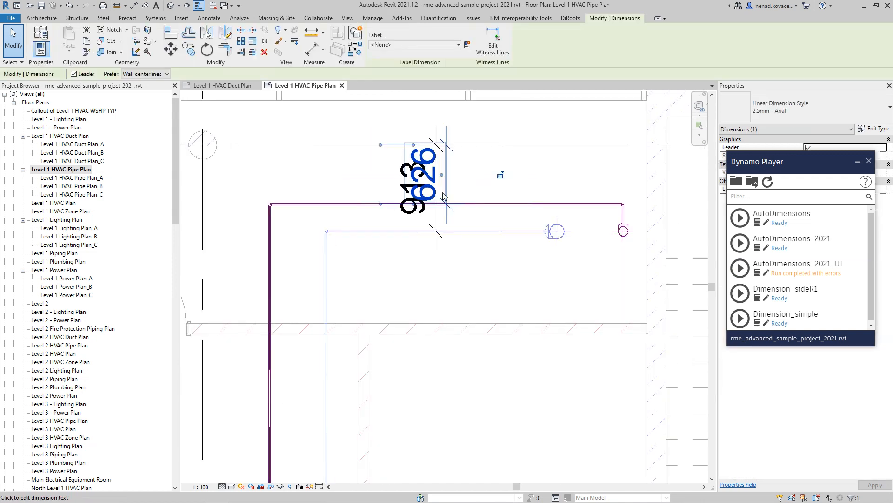
pyautogui.moveTo(450, 190); pyautogui.dragTo(516, 212)
pyautogui.scroll(1, 516, 212)
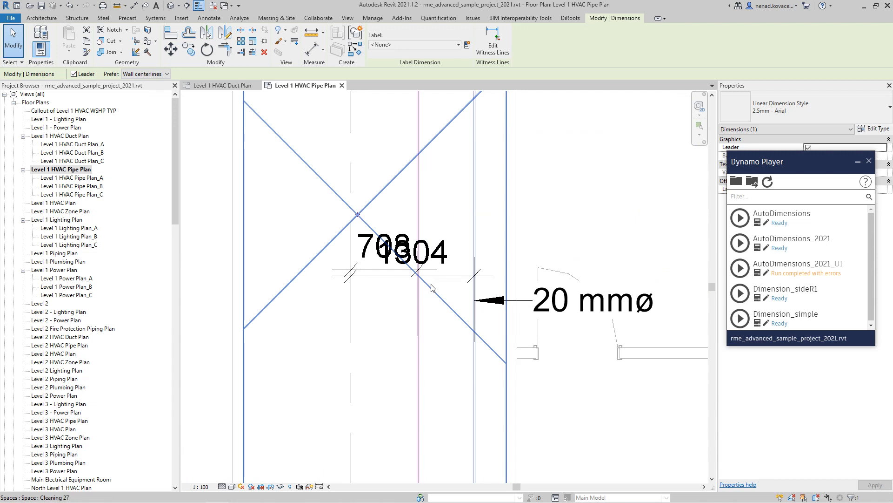
pyautogui.moveTo(432, 287); pyautogui.dragTo(447, 340)
# Move the 1535 pipe dimension near the corridor's double door away from the overlapping 1385 dimension, leaving its text unedited.
pyautogui.scroll(-5, 535, 175)
pyautogui.scroll(2, 593, 299)
pyautogui.moveTo(366, 356); pyautogui.dragTo(612, 339, button='middle')
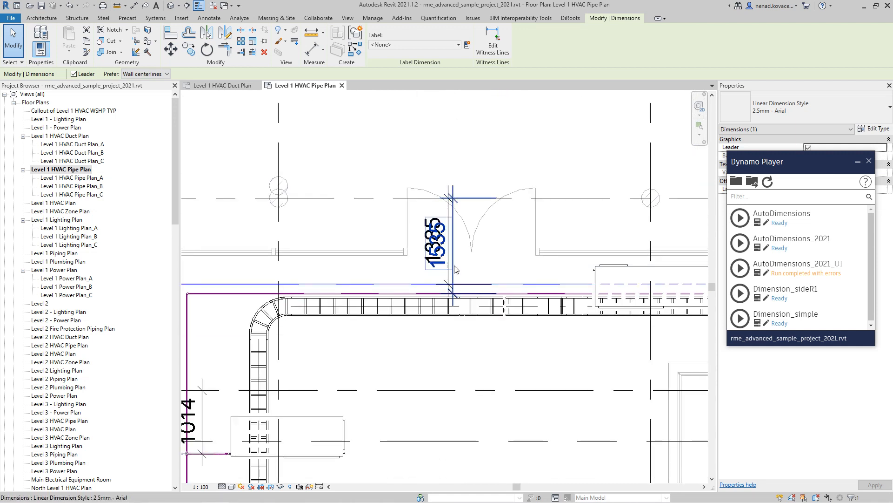
pyautogui.click(455, 270)
pyautogui.doubleClick(455, 267)
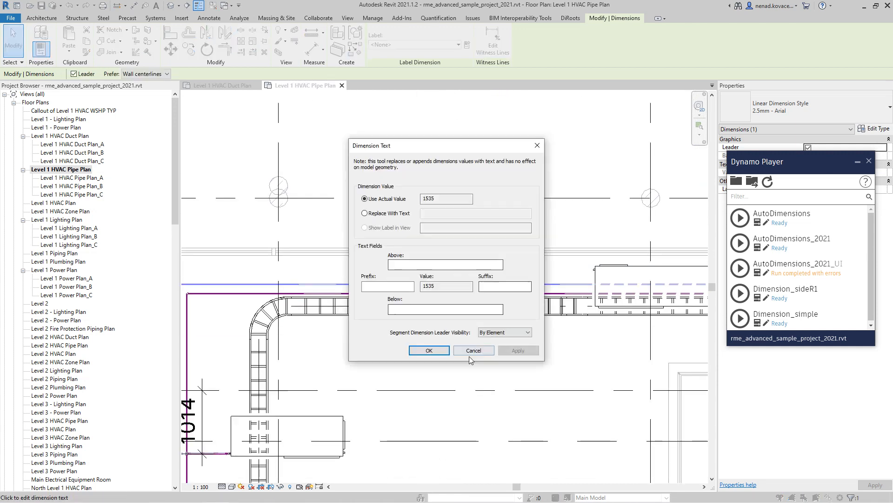
pyautogui.click(468, 355)
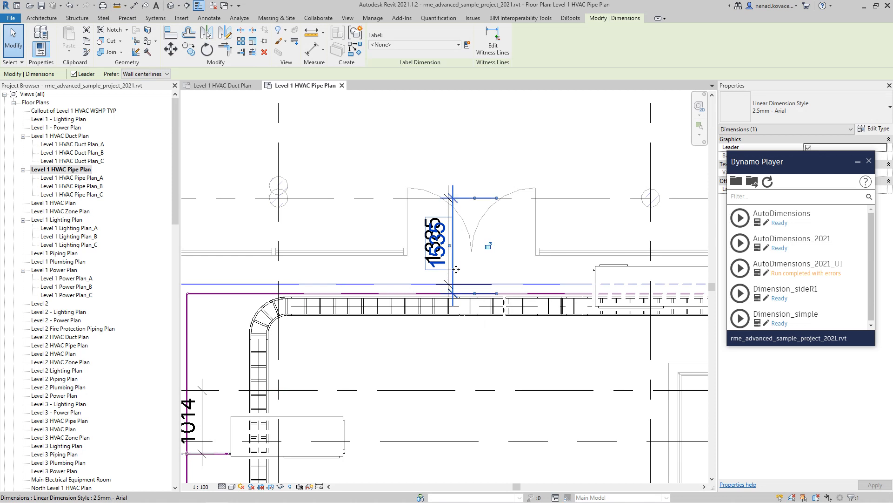
pyautogui.moveTo(456, 269); pyautogui.dragTo(517, 269)
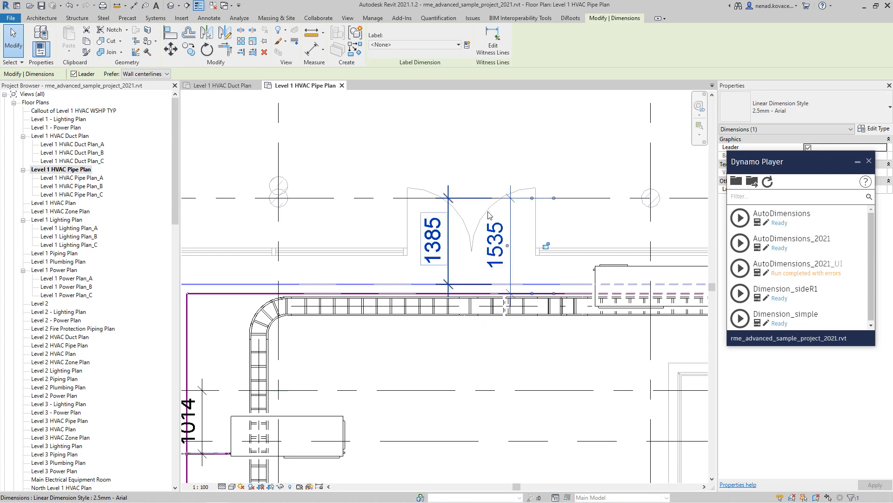
# Inspect the 1014 dimension at the short branch pipe and the 252 dimension over the stair for their pipe and grid references.
pyautogui.scroll(-2, 375, 210)
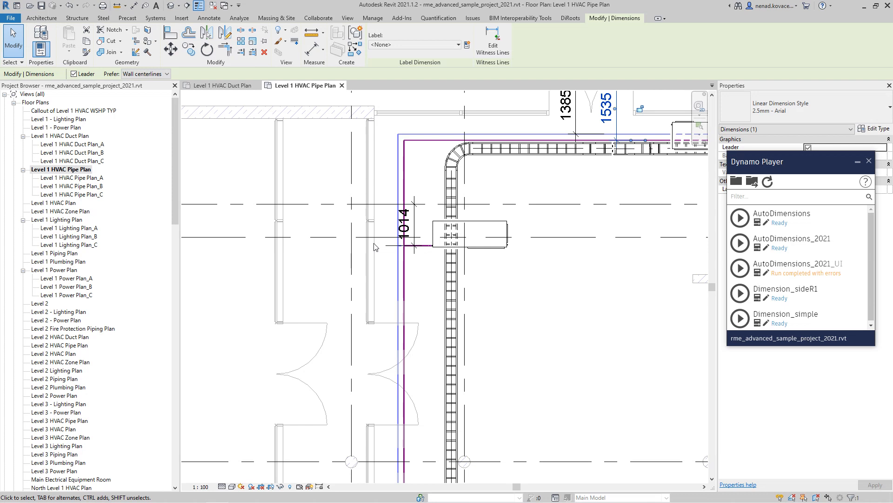
pyautogui.scroll(3, 411, 244)
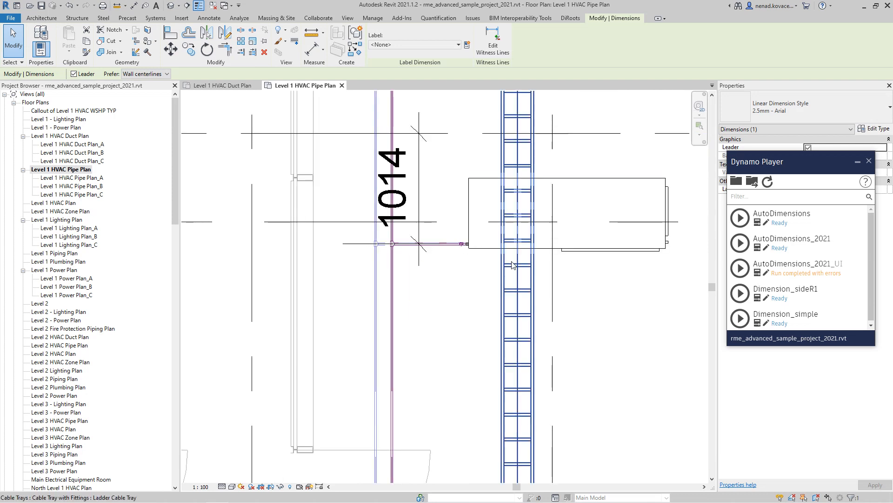
pyautogui.scroll(4, 419, 255)
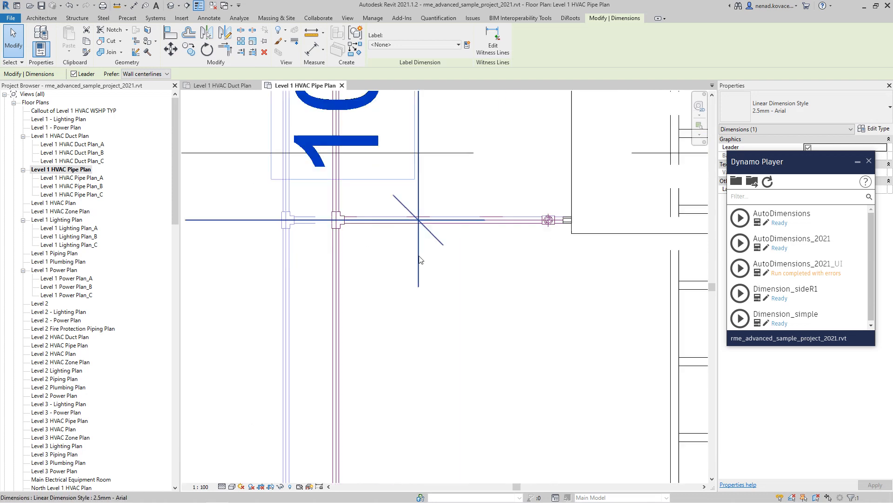
pyautogui.scroll(-5, 420, 258)
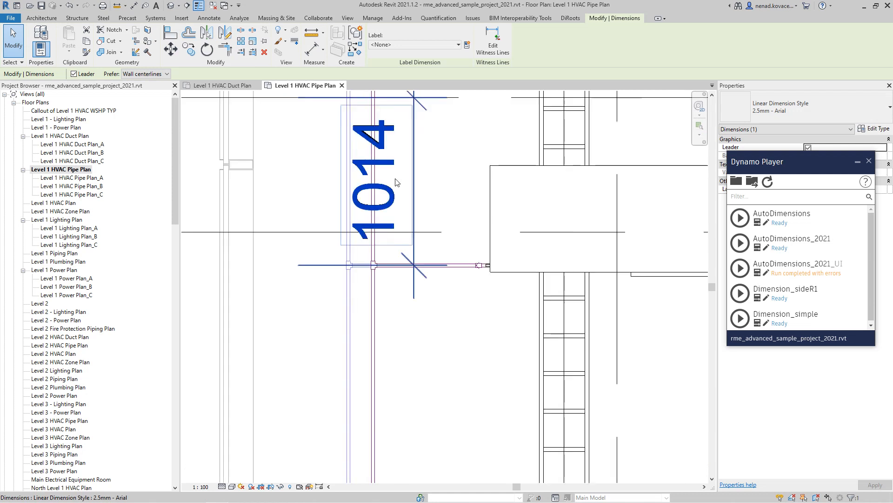
pyautogui.scroll(-3, 375, 173)
pyautogui.moveTo(426, 245); pyautogui.dragTo(421, 50, button='middle')
pyautogui.scroll(5, 445, 254)
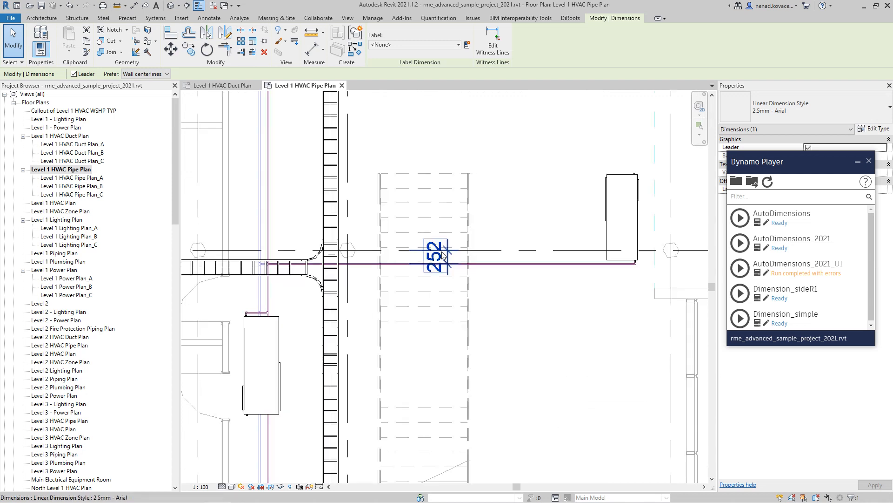
# Move the 1288 dimension at the corridor corner above the overlapping 1138 dimension.
pyautogui.scroll(-5, 489, 282)
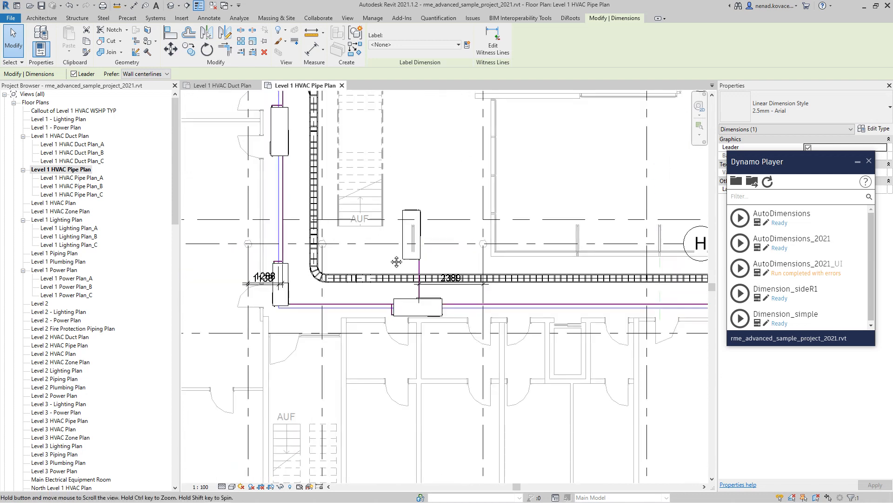
pyautogui.scroll(5, 215, 293)
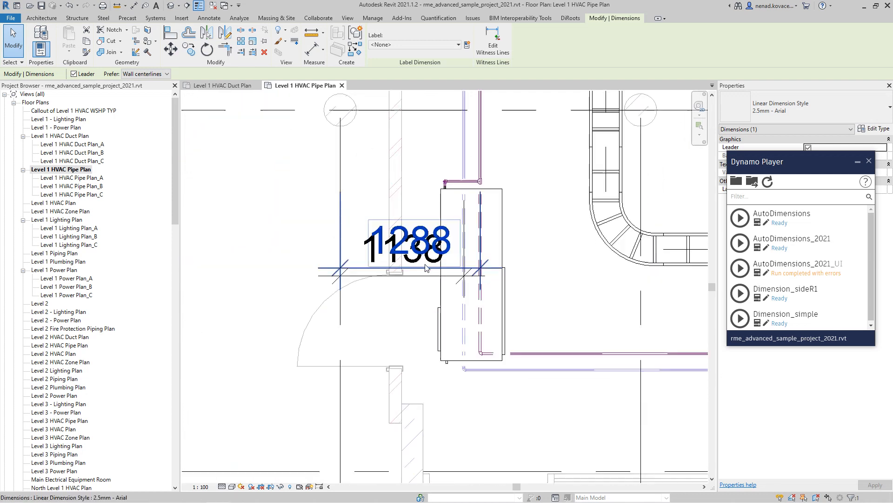
pyautogui.moveTo(425, 268); pyautogui.dragTo(423, 181)
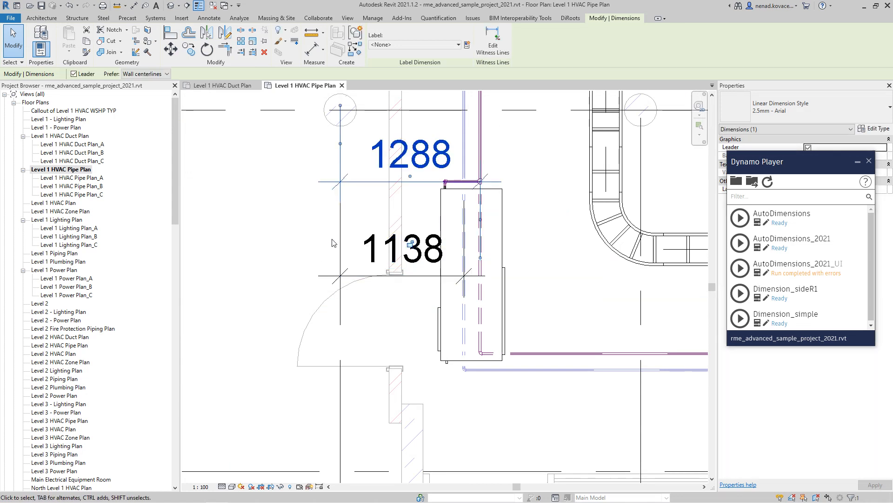
# Review the remaining pipe-to-grid dimensions along the long horizontal corridor, including the 2389, 932 and 1082 ones.
pyautogui.scroll(-5, 345, 221)
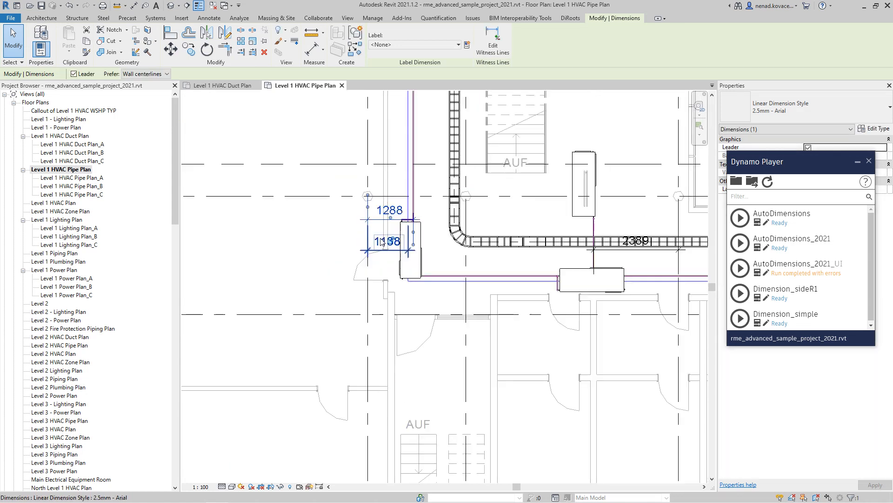
pyautogui.scroll(2, 555, 250)
pyautogui.moveTo(556, 250); pyautogui.dragTo(415, 287, button='middle')
pyautogui.scroll(-3, 643, 348)
pyautogui.moveTo(643, 348); pyautogui.dragTo(367, 333, button='middle')
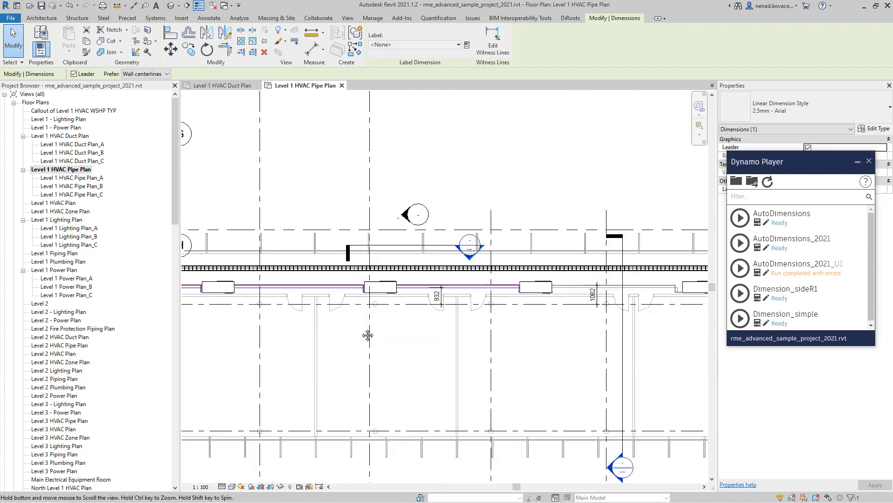
pyautogui.scroll(2, 515, 324)
pyautogui.moveTo(515, 324); pyautogui.dragTo(271, 338, button='middle')
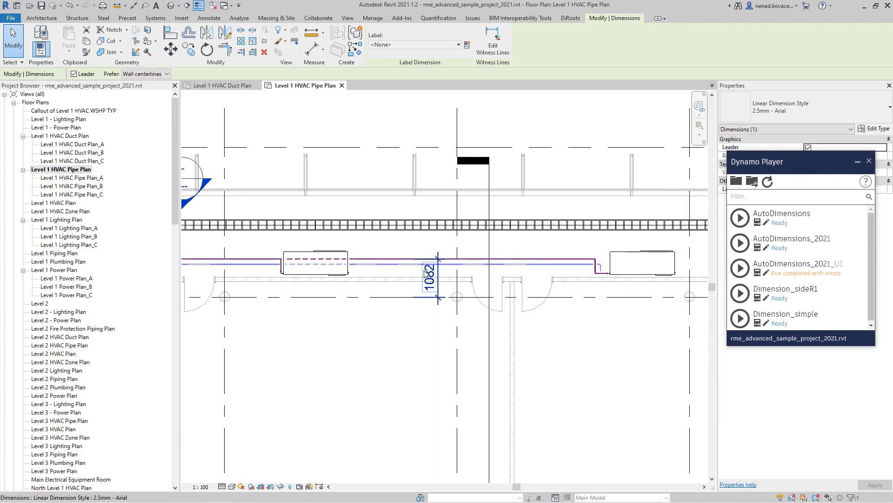
# Switch back to the Level 1 HVAC Duct Plan view.
pyautogui.hotkey('ctrl', 'Tab')
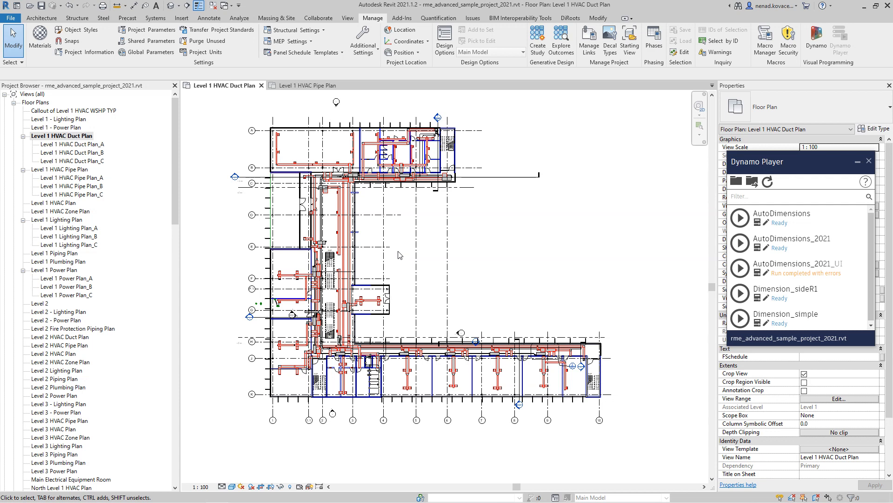
pyautogui.press('d')
pyautogui.press('t')
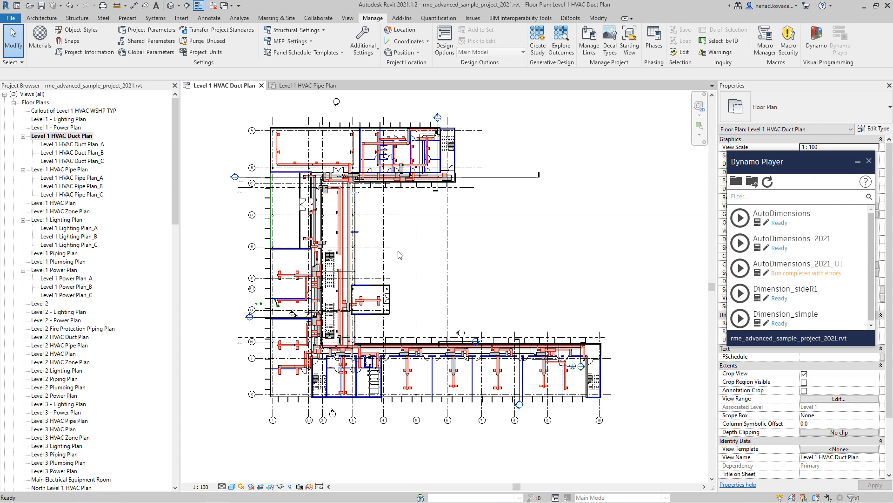
# Draw a 250 mm diameter round duct of type Taps in the open area, with four perpendicular segments at 3063 mm middle elevation.
pyautogui.scroll(4, 389, 205)
pyautogui.click(786, 108)
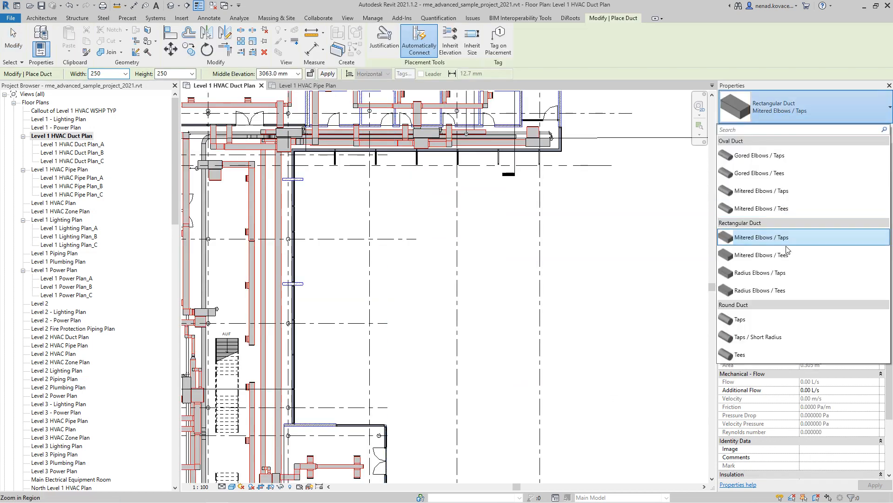
pyautogui.click(755, 319)
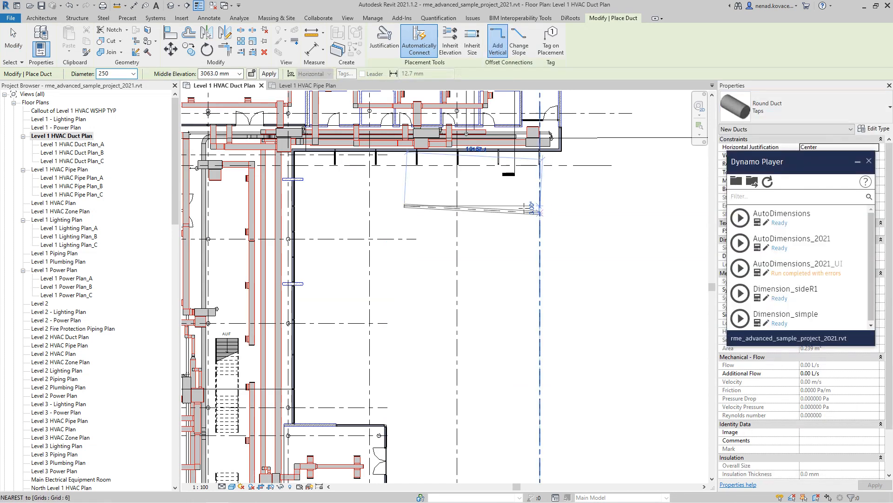
pyautogui.click(515, 206)
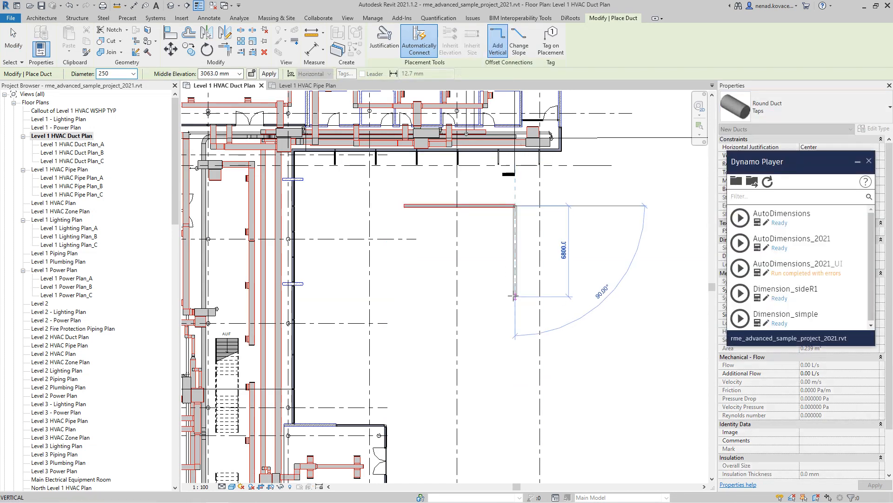
pyautogui.click(516, 295)
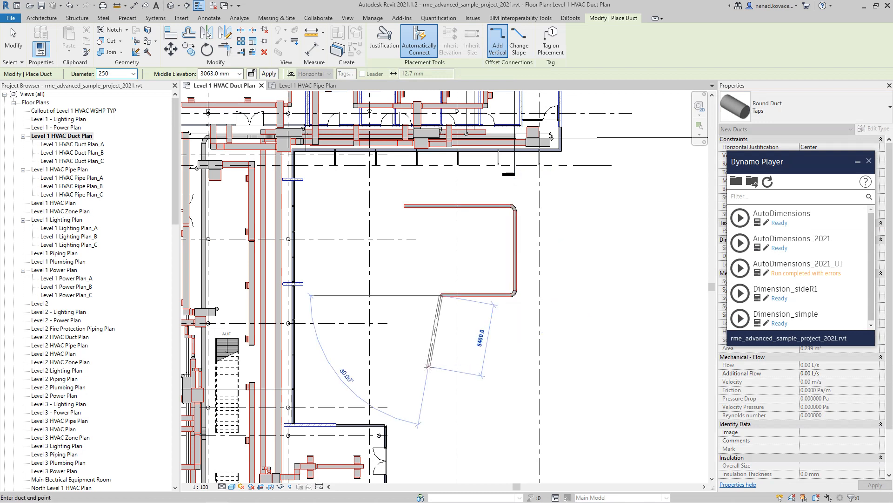
pyautogui.click(441, 295)
pyautogui.click(442, 372)
pyautogui.press('Escape')
pyautogui.press('Escape')
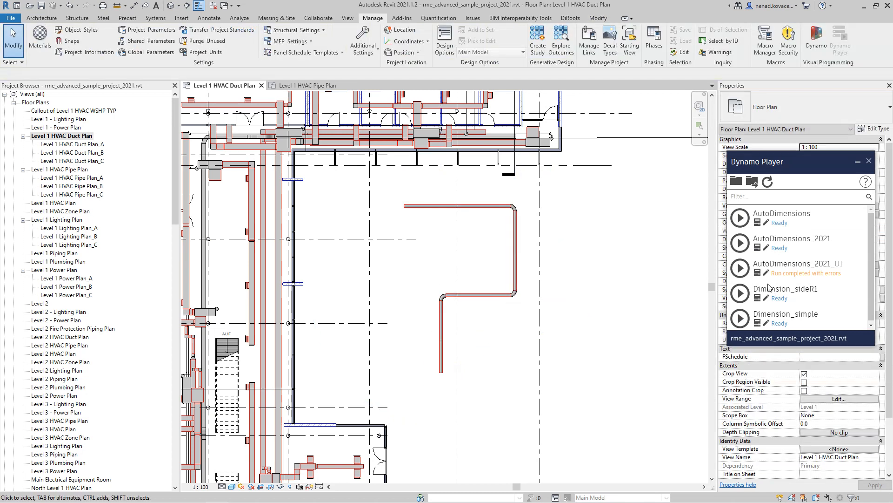
# Run the AutoDimensions_2021_UI script with Ducts and Grids as references and a 500 length filter, removing the reference of the non-parallel dimension.
pyautogui.click(740, 269)
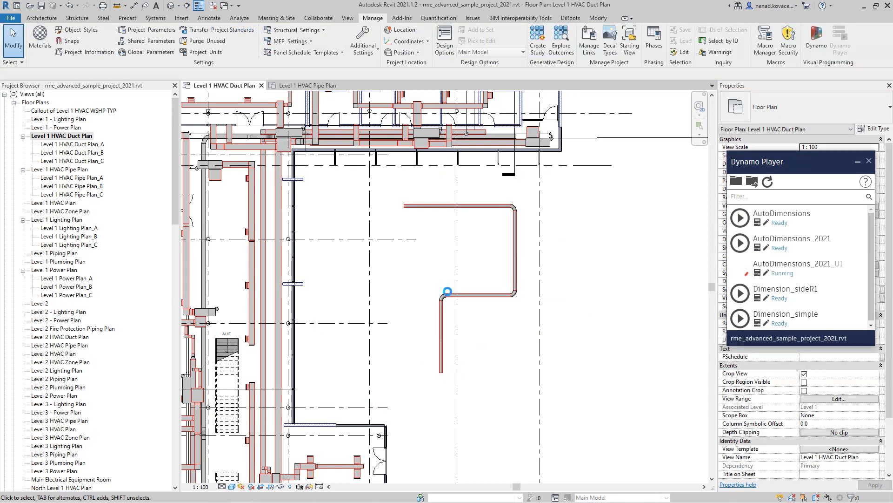
pyautogui.click(345, 117)
pyautogui.click(345, 123)
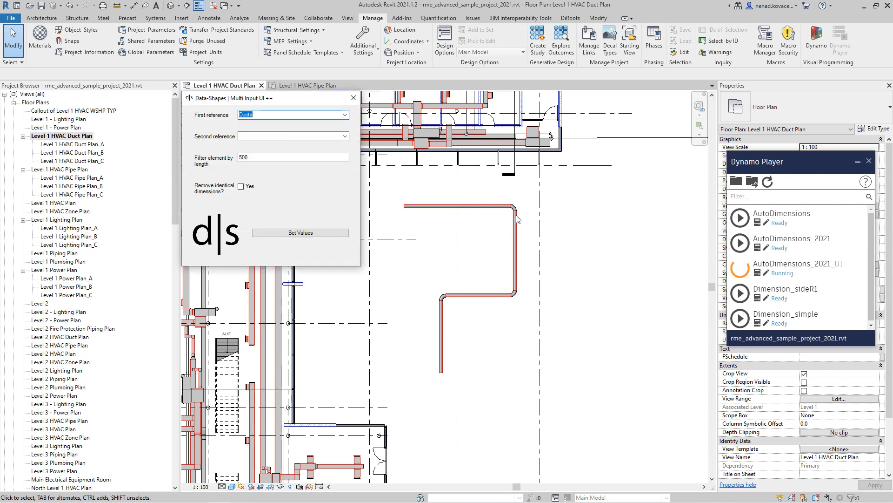
pyautogui.click(344, 135)
pyautogui.click(344, 145)
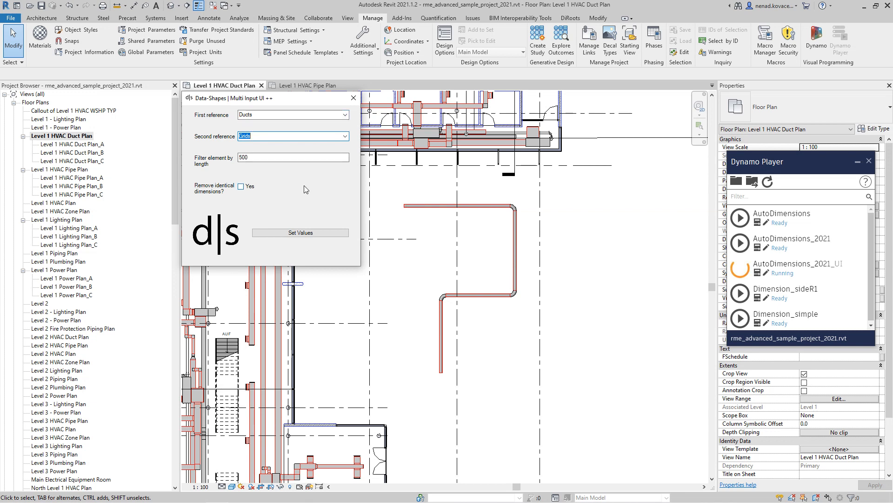
pyautogui.click(285, 232)
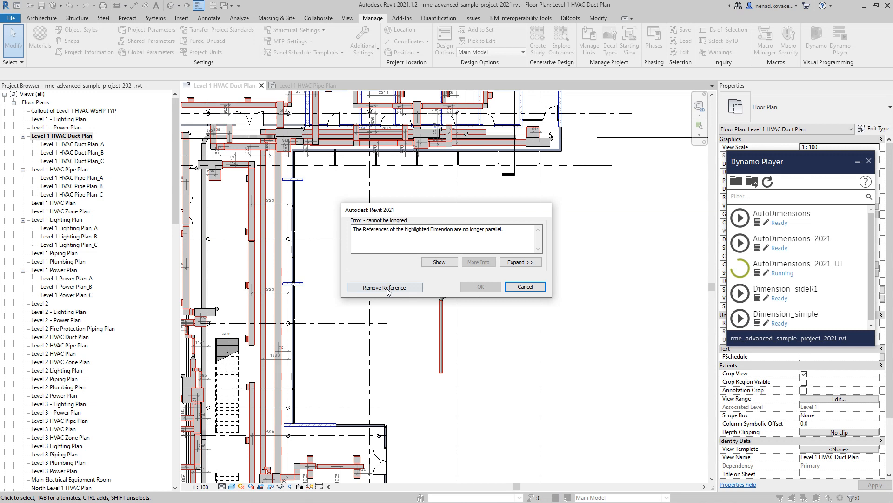
pyautogui.click(387, 288)
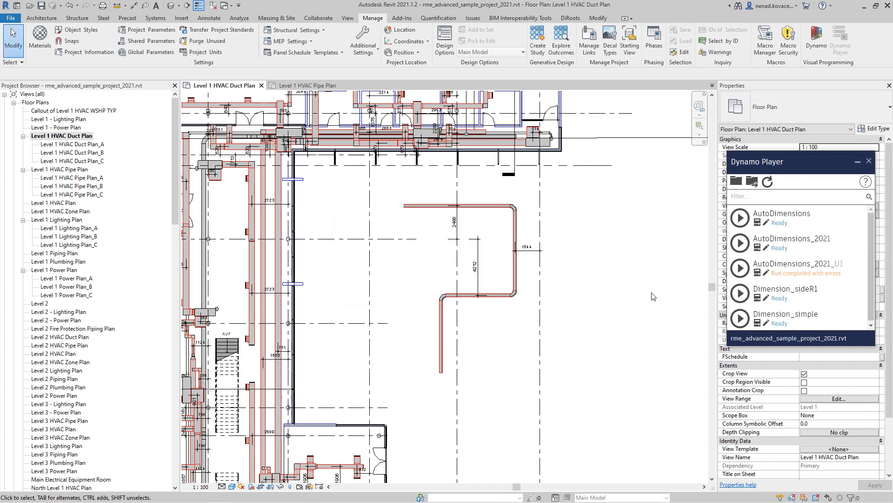
# Move the 2488 dimension of the new duct's upper run off gridline 5 into clear space beside it.
pyautogui.scroll(3, 550, 256)
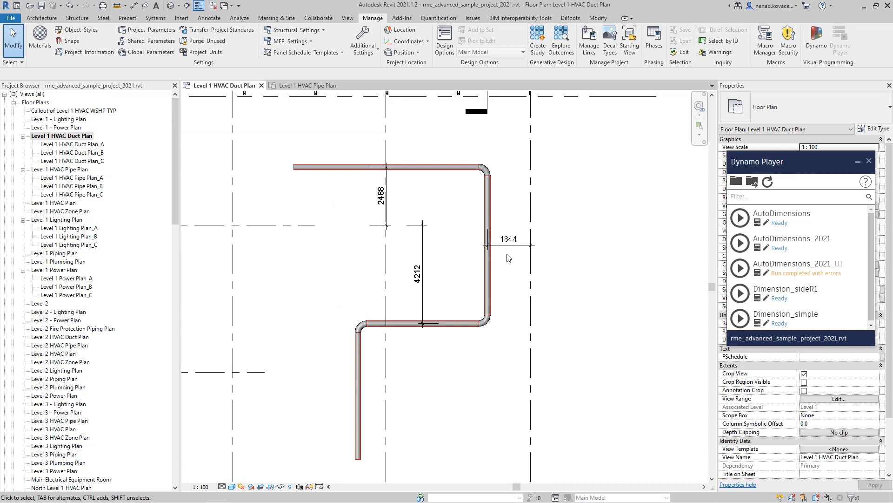
pyautogui.scroll(-2, 509, 257)
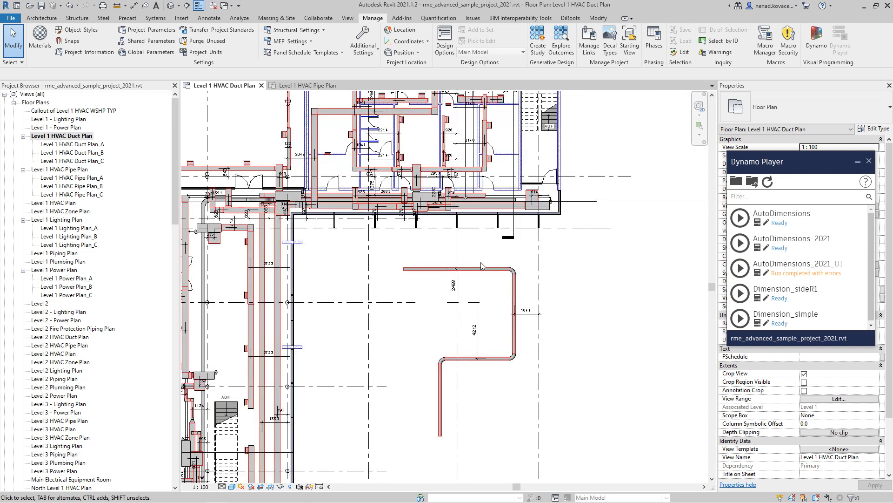
pyautogui.scroll(2, 528, 326)
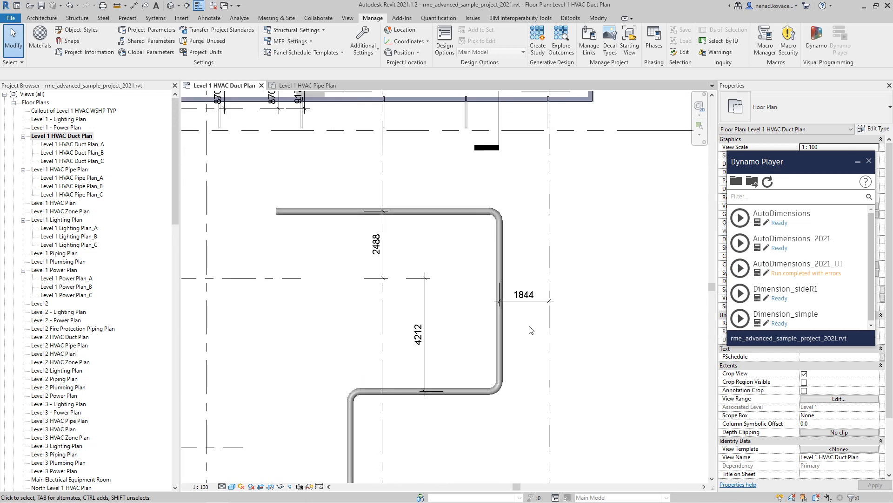
pyautogui.scroll(-2, 480, 225)
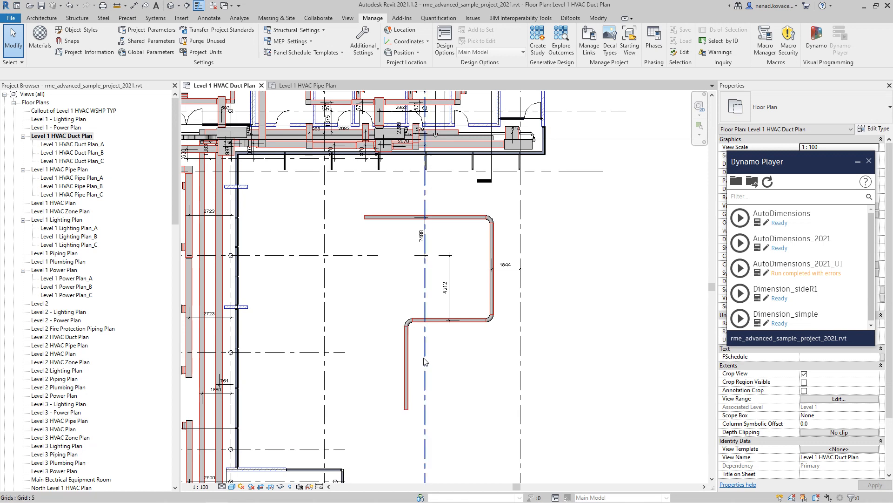
pyautogui.scroll(3, 426, 249)
pyautogui.click(424, 249)
pyautogui.moveTo(424, 249); pyautogui.dragTo(373, 249)
pyautogui.click(573, 276)
pyautogui.click(569, 293)
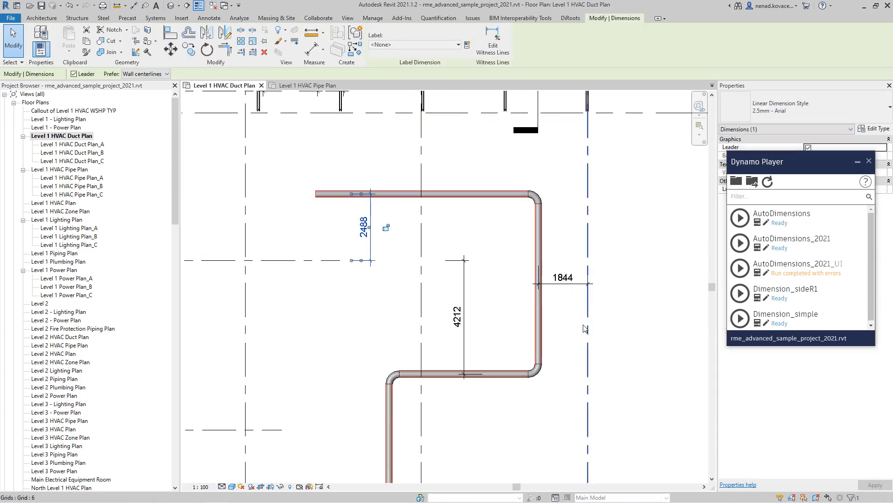
pyautogui.scroll(-3, 568, 294)
# Look through the Level 1 HVAC Pipe Plan and Level 1 Lighting Plan, ending at the cable trays in the Level 1 Power Plan.
pyautogui.click(74, 171)
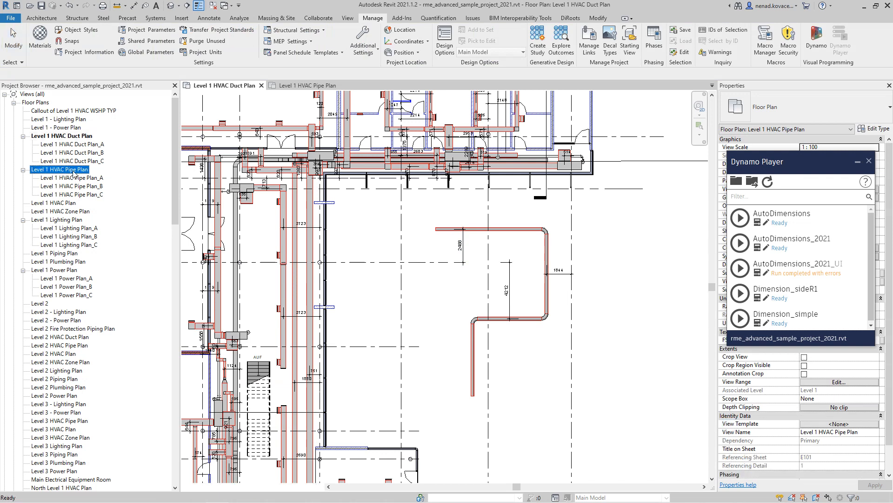
pyautogui.doubleClick(73, 170)
pyautogui.moveTo(364, 275); pyautogui.dragTo(420, 319, button='middle')
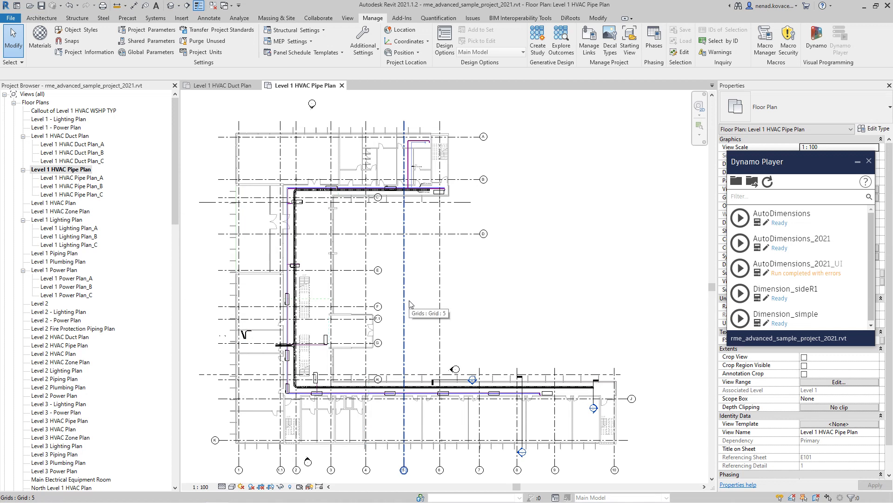
pyautogui.doubleClick(58, 219)
pyautogui.doubleClick(68, 271)
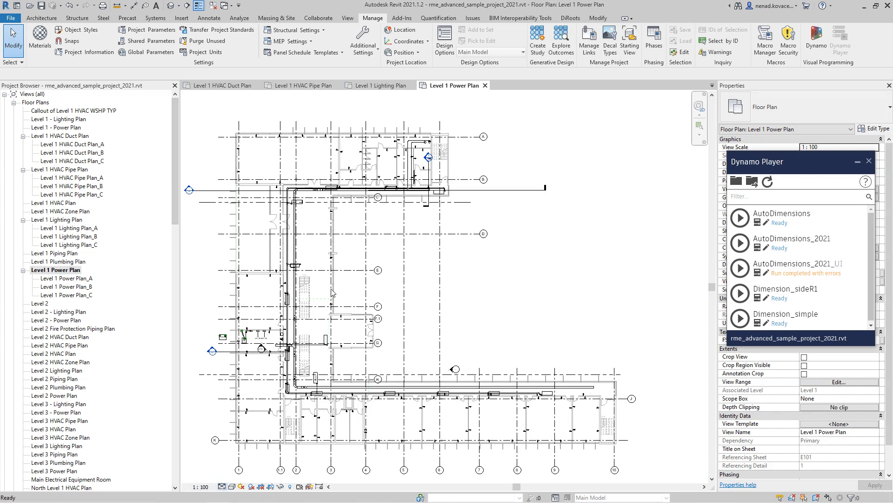
pyautogui.scroll(5, 305, 194)
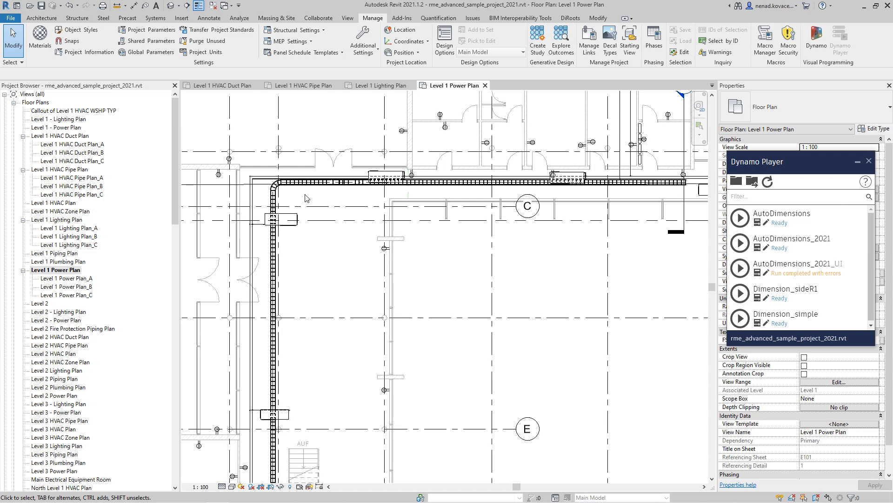
# Run the AutoDimensions_2021_UI script on the power plan with Cable Trays and Grids as references and a 500 length filter.
pyautogui.click(742, 271)
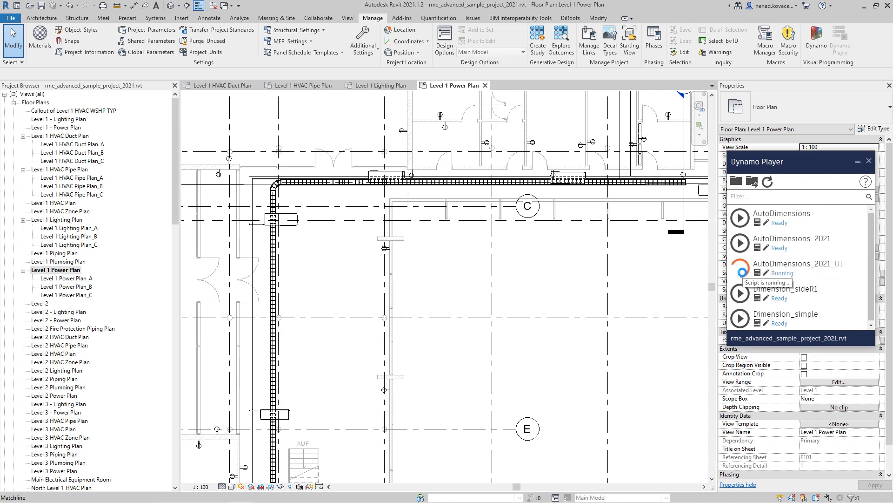
pyautogui.click(343, 136)
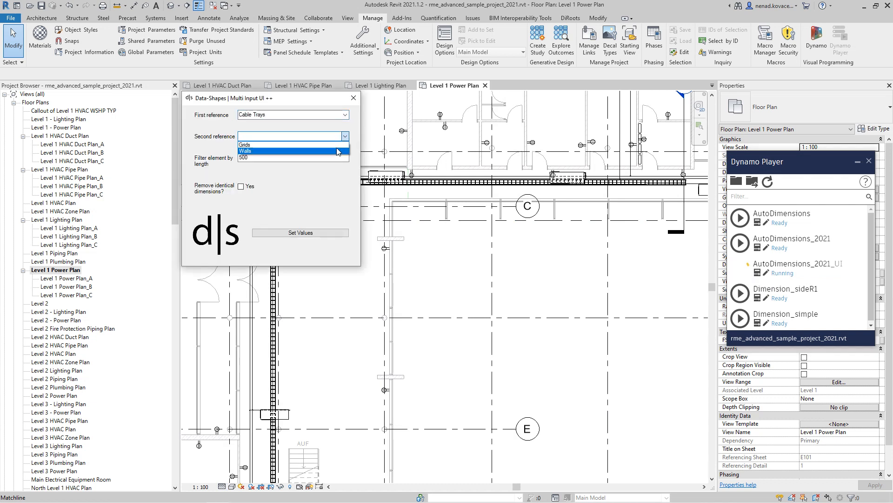
pyautogui.click(247, 145)
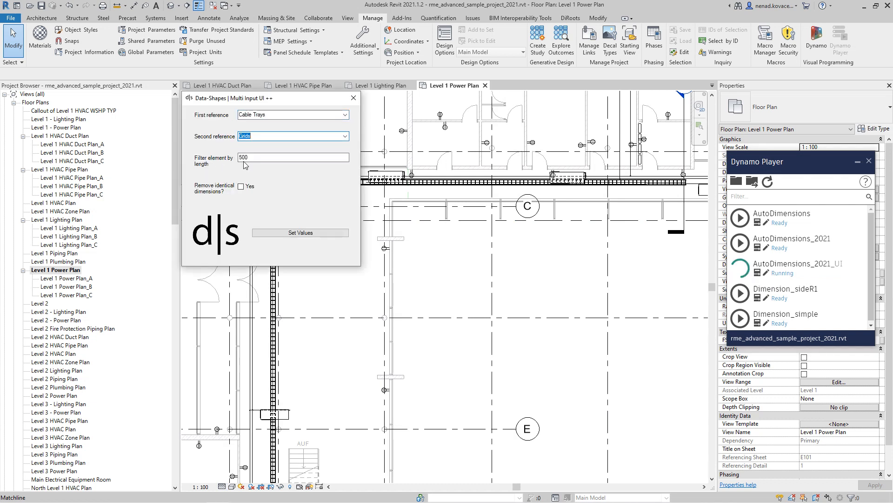
pyautogui.click(240, 186)
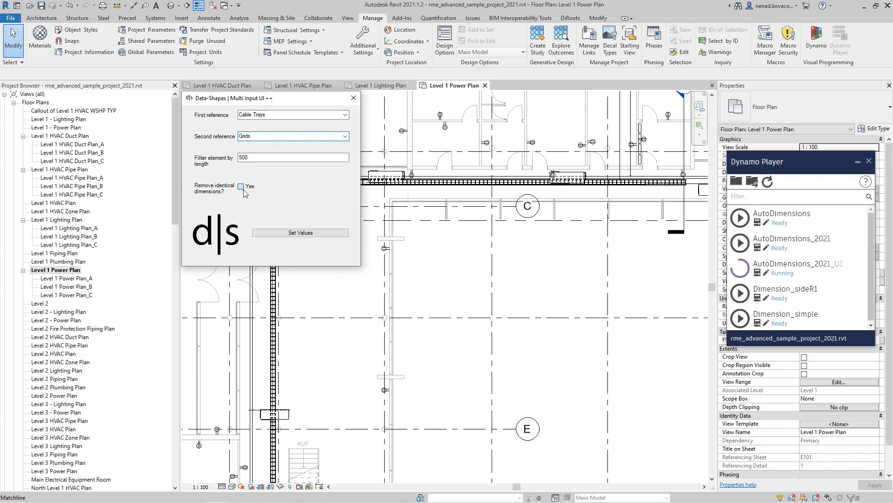
pyautogui.click(287, 234)
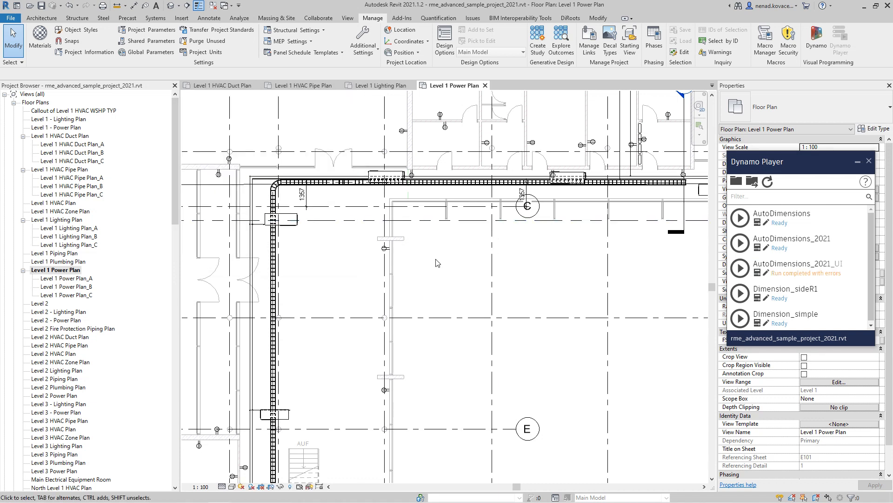
# Examine the generated cable-tray-to-grid dimensions along the upper corridor, at the branch near the stair and along the lower corridor.
pyautogui.scroll(1, 592, 223)
pyautogui.moveTo(592, 223); pyautogui.dragTo(533, 291, button='middle')
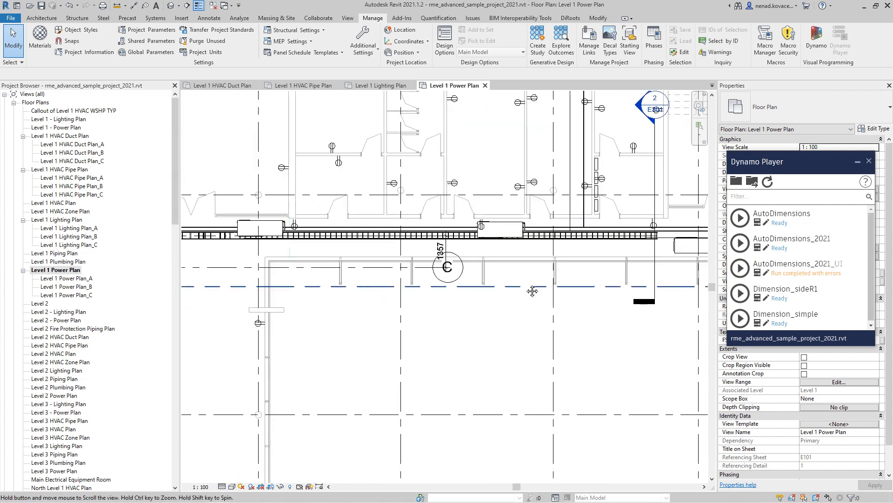
pyautogui.scroll(4, 435, 251)
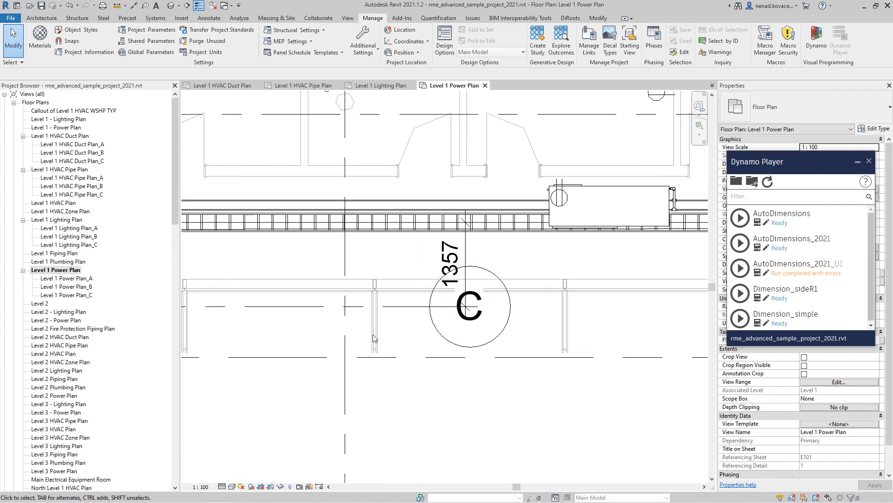
pyautogui.scroll(-4, 374, 338)
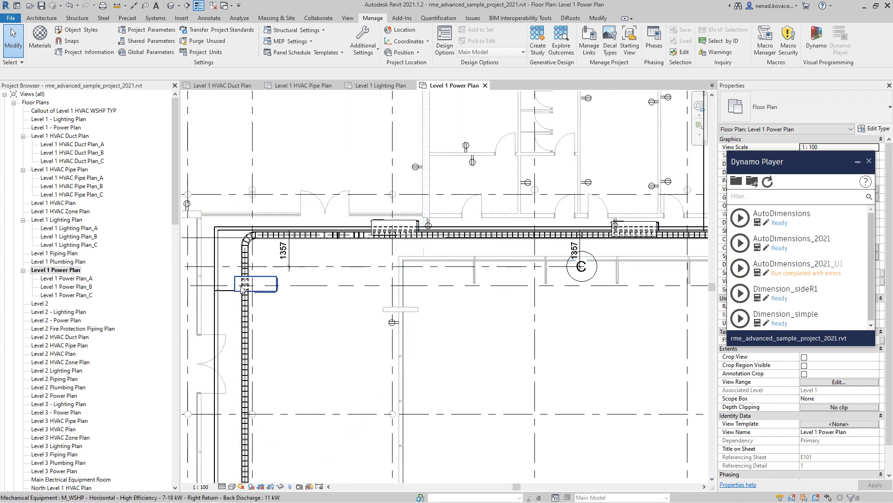
pyautogui.scroll(-2, 243, 288)
pyautogui.scroll(-2, 379, 272)
pyautogui.scroll(5, 380, 272)
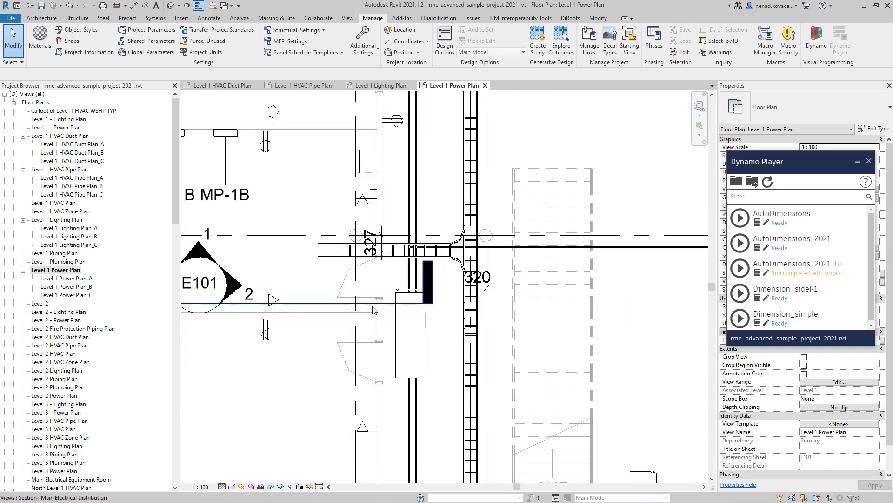
pyautogui.moveTo(545, 315); pyautogui.dragTo(471, 289, button='middle')
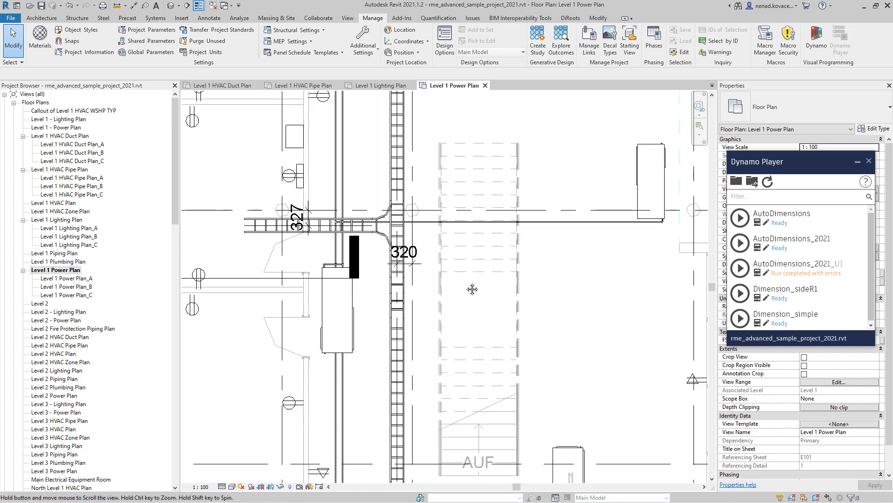
pyautogui.scroll(-3, 472, 289)
pyautogui.moveTo(390, 321)
pyautogui.mouseDown(button='middle')
pyautogui.moveTo(332, 320)
pyautogui.moveTo(377, 313)
pyautogui.mouseUp(button='middle')
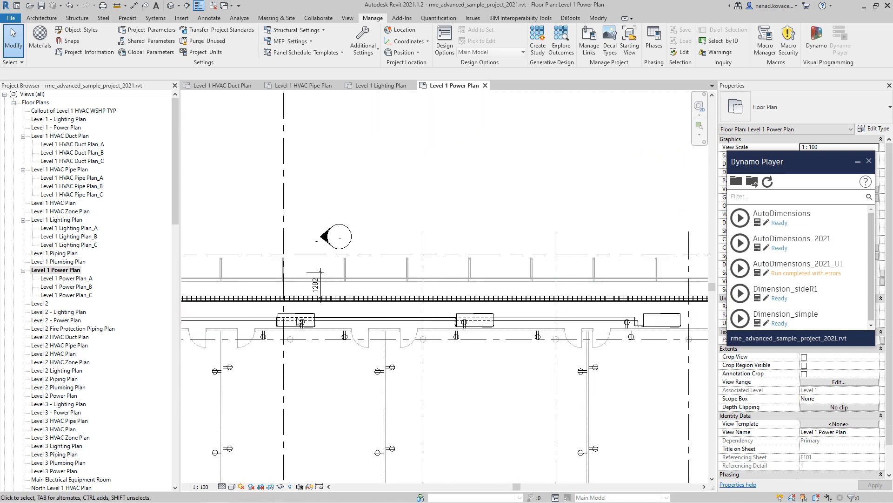
# Move the 1282 dimension between the lower cable tray and gridline H close to the grid H bubble.
pyautogui.moveTo(300, 321); pyautogui.dragTo(639, 322, button='middle')
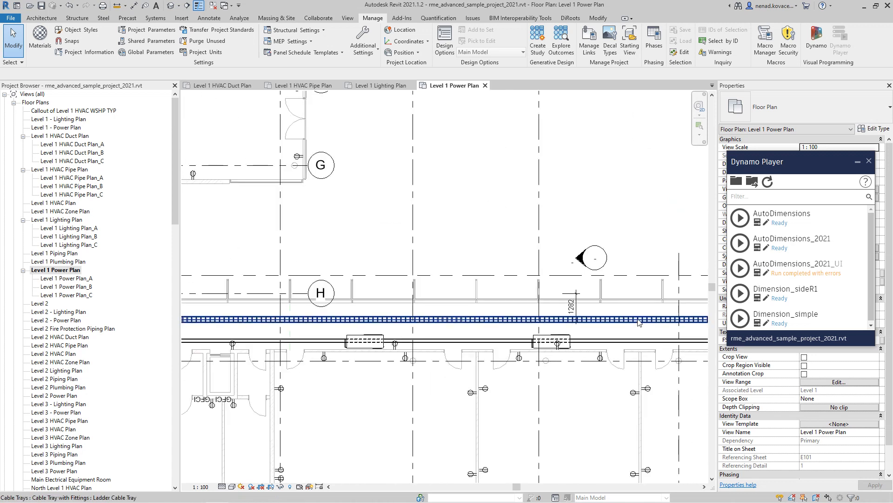
pyautogui.scroll(1, 639, 322)
pyautogui.click(622, 298)
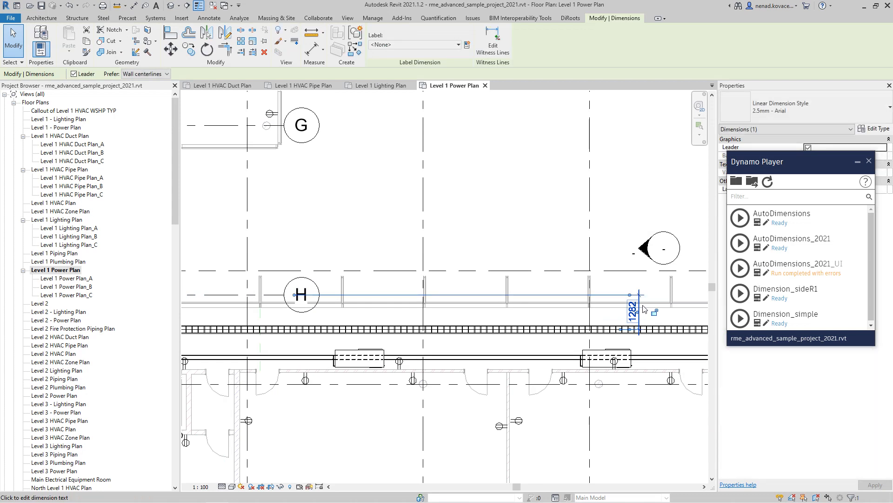
pyautogui.moveTo(645, 308); pyautogui.dragTo(354, 308)
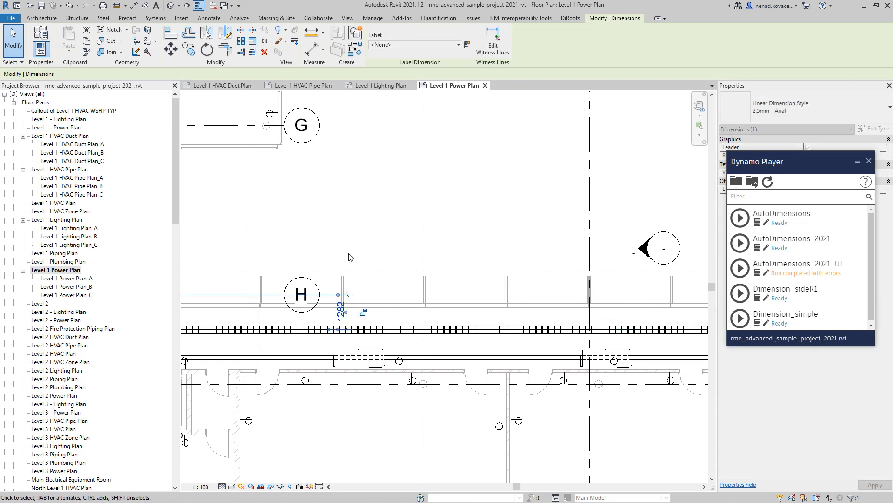
pyautogui.scroll(-6, 322, 270)
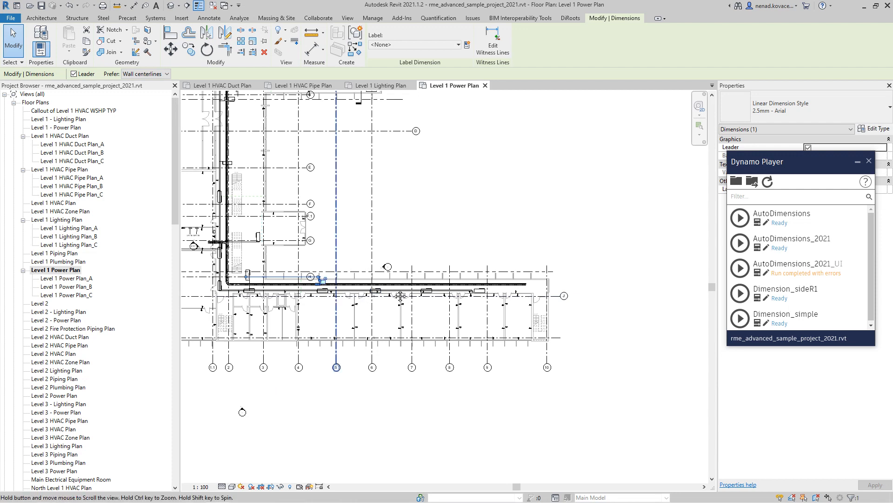
pyautogui.moveTo(400, 296); pyautogui.dragTo(495, 387, button='middle')
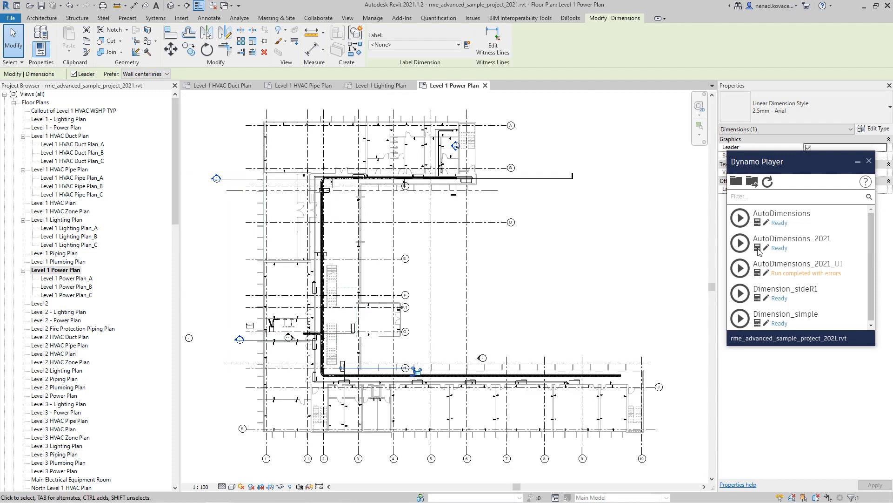
# Run the AutoDimensions_2021_UI script on the power plan with Cable Trays as first reference and Walls as second reference.
pyautogui.click(740, 268)
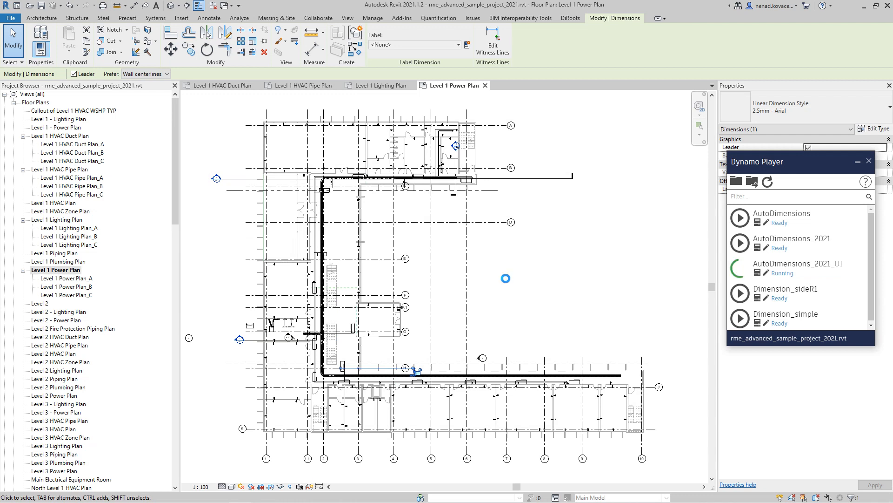
pyautogui.click(345, 115)
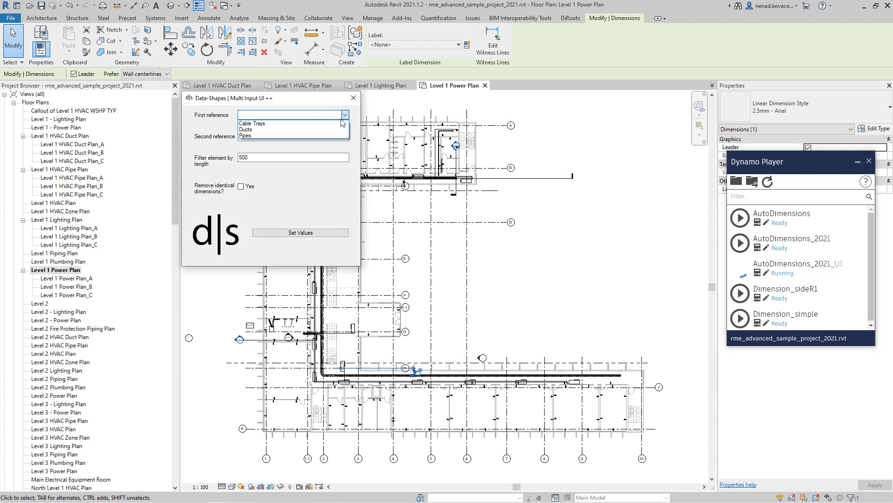
pyautogui.click(342, 124)
pyautogui.click(345, 136)
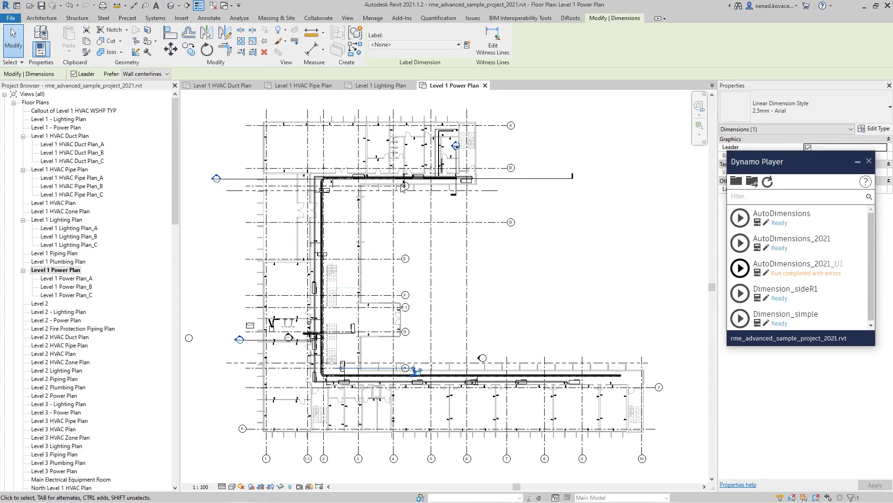
# Examine the generated cable-tray-to-wall dimensions along the upper corridor near grid C and down the vertical corridor.
pyautogui.scroll(5, 403, 188)
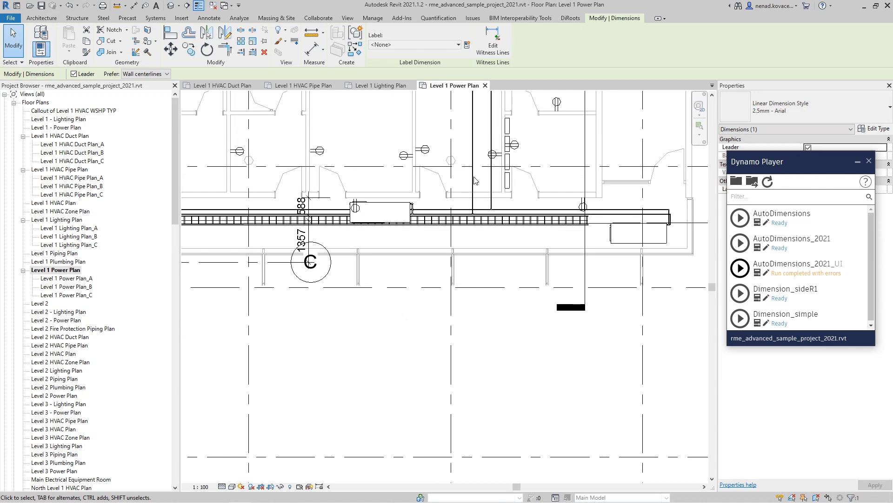
pyautogui.scroll(2, 208, 170)
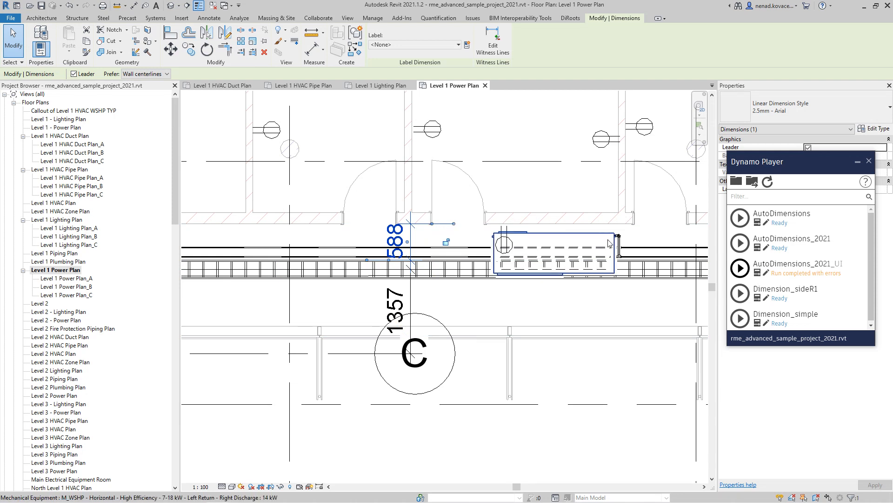
pyautogui.scroll(-4, 608, 240)
pyautogui.scroll(2, 262, 269)
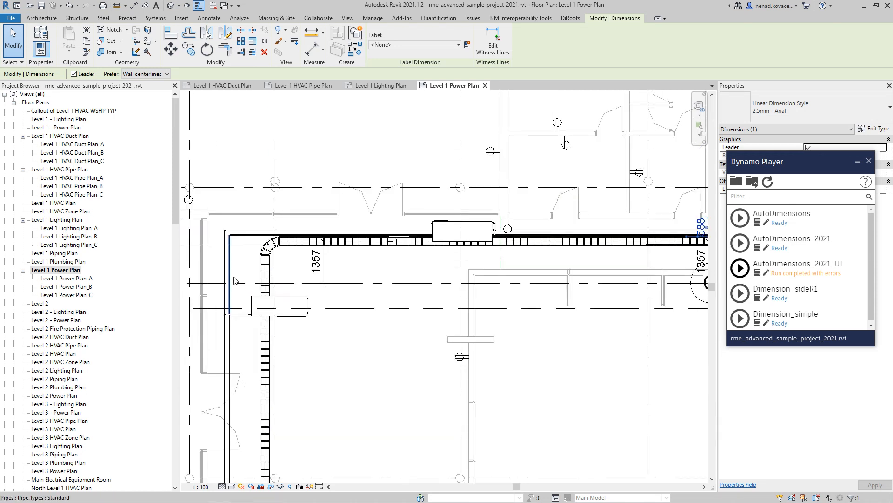
pyautogui.moveTo(234, 281); pyautogui.dragTo(318, 157, button='middle')
pyautogui.scroll(-2, 318, 157)
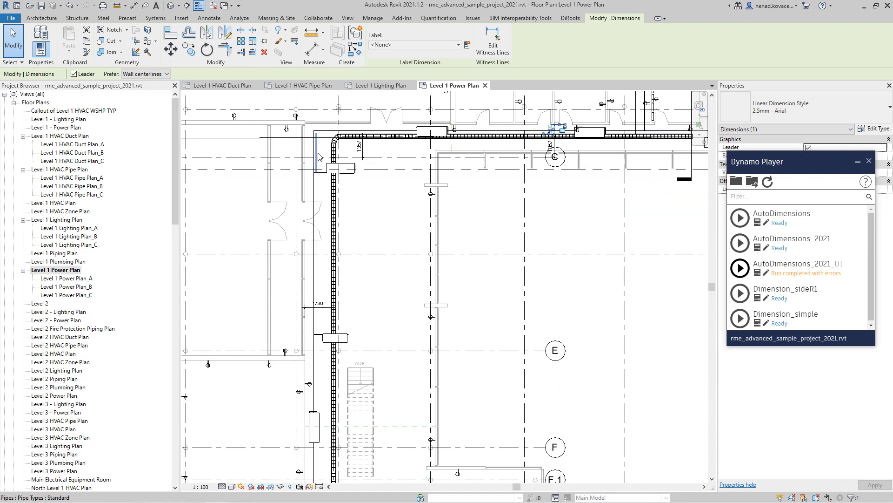
pyautogui.scroll(4, 312, 307)
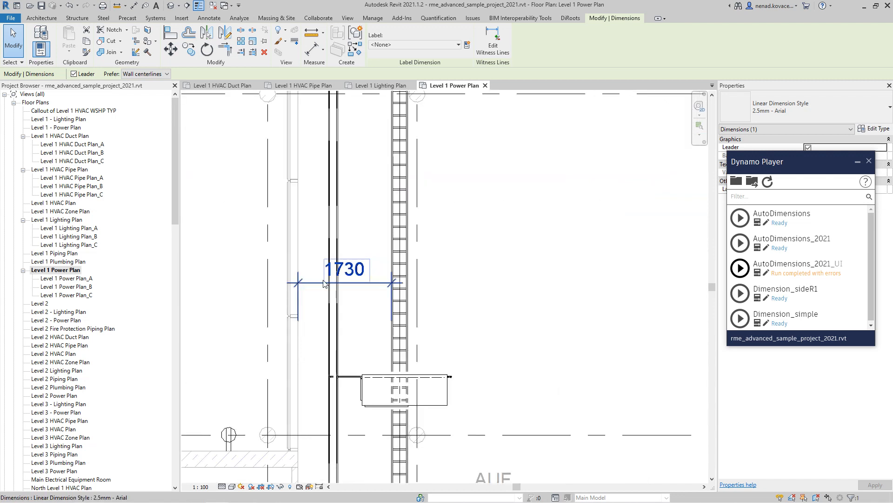
# Move the 1465 dimension between the branch cable tray and the wall away from the door, beside the E101 marker.
pyautogui.scroll(-3, 324, 283)
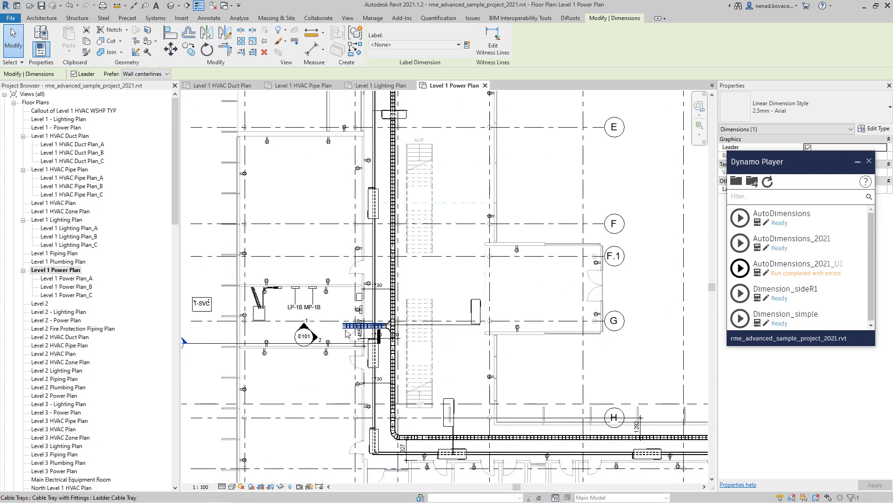
pyautogui.scroll(3, 346, 333)
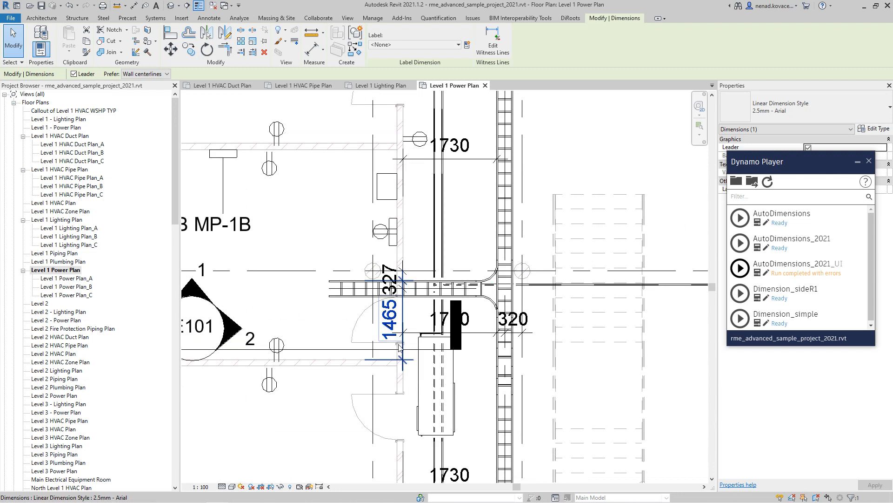
pyautogui.moveTo(398, 346); pyautogui.dragTo(302, 353)
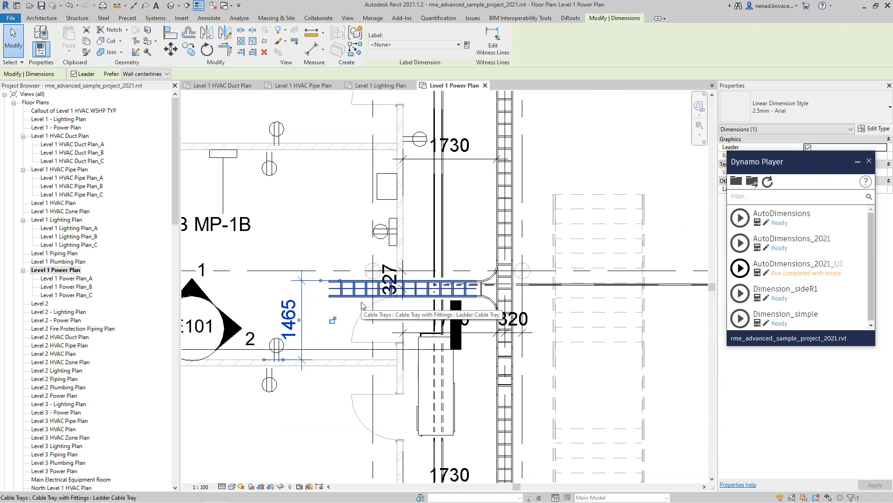
# Examine the remaining cable-tray-to-wall dimensions around the branch, down the vertical corridor and at the lower corridor corner.
pyautogui.scroll(-3, 325, 209)
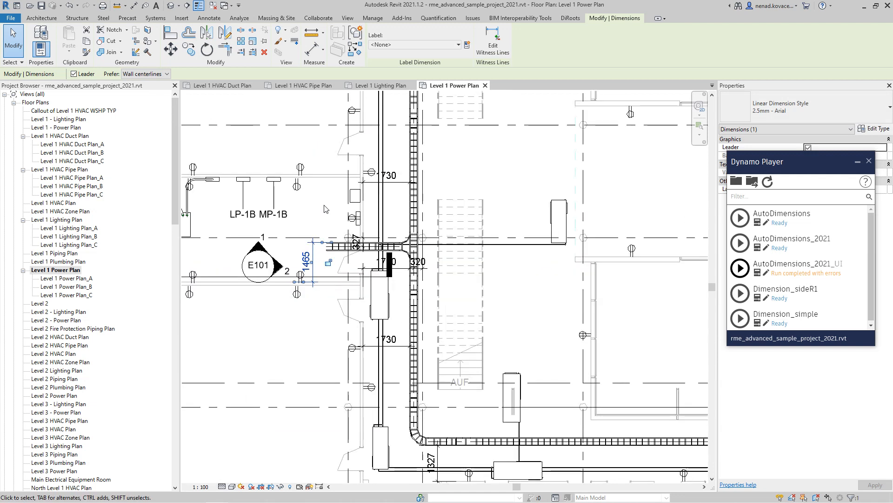
pyautogui.scroll(5, 375, 160)
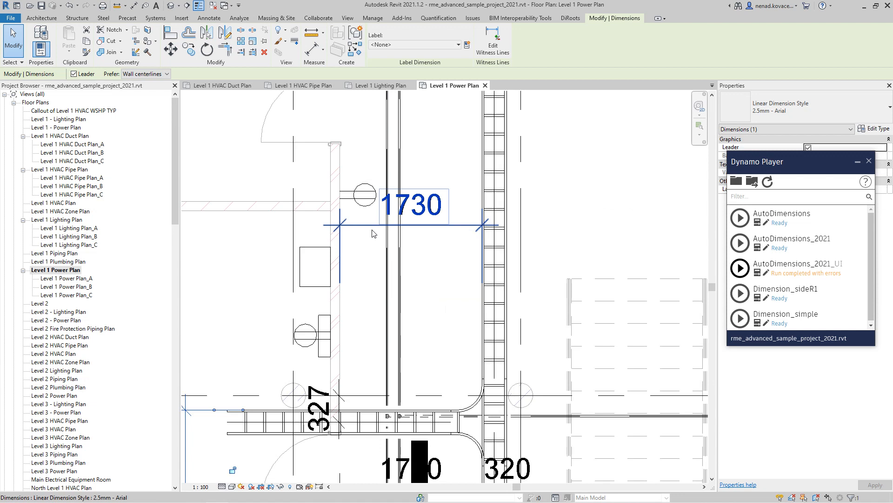
pyautogui.scroll(-5, 372, 232)
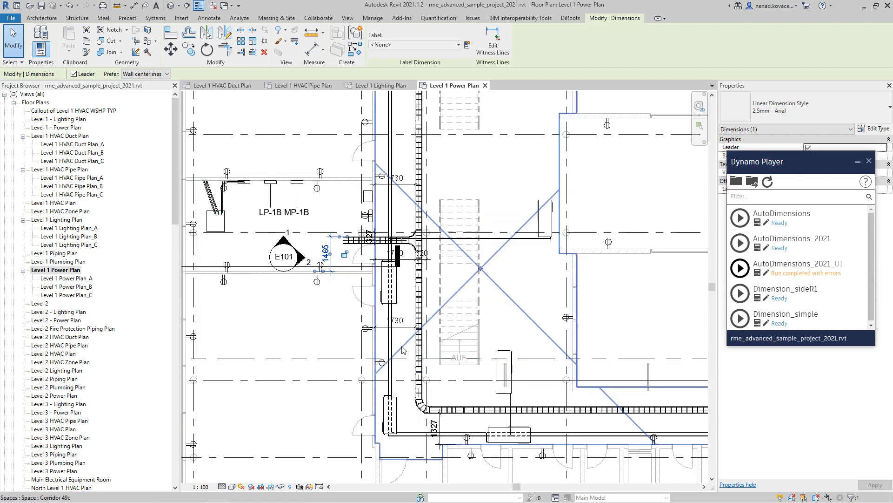
pyautogui.scroll(4, 403, 350)
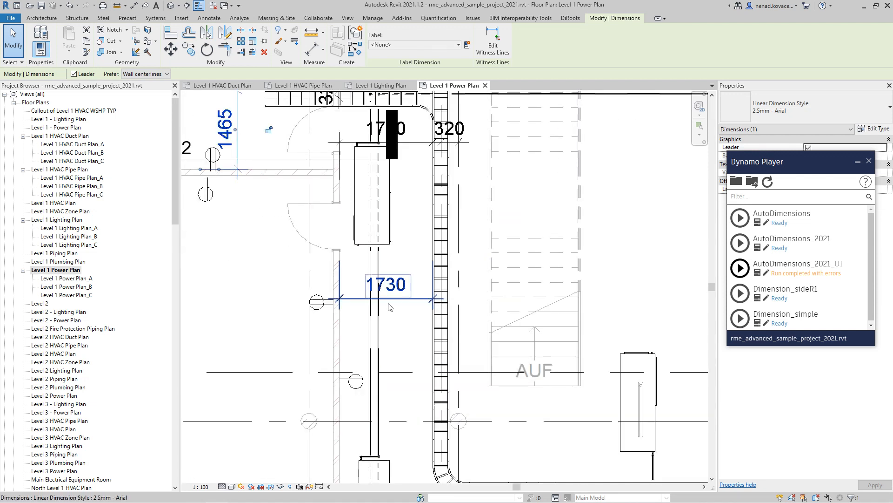
pyautogui.moveTo(388, 304); pyautogui.dragTo(270, 97, button='middle')
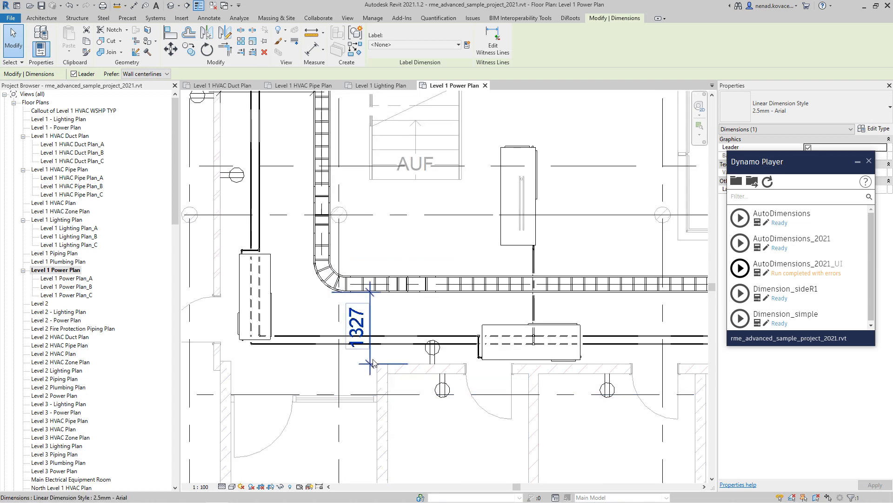
pyautogui.scroll(-5, 372, 362)
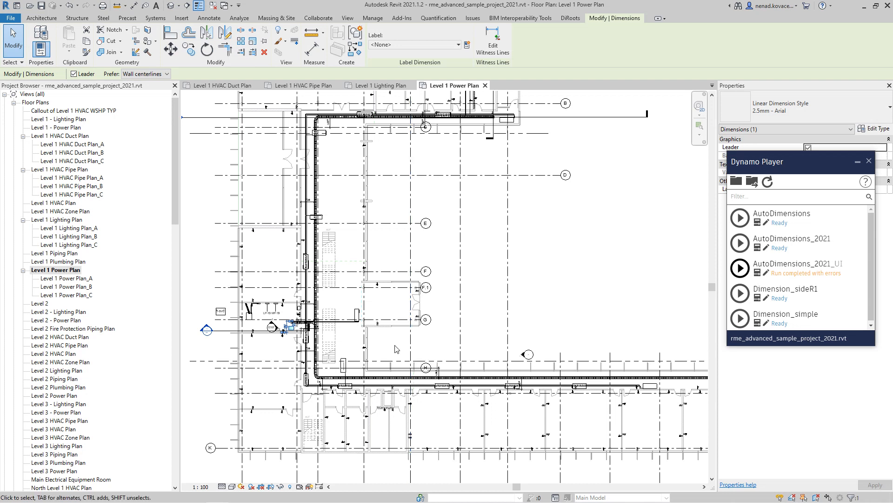
pyautogui.scroll(-2, 396, 349)
pyautogui.moveTo(446, 345); pyautogui.dragTo(477, 328, button='middle')
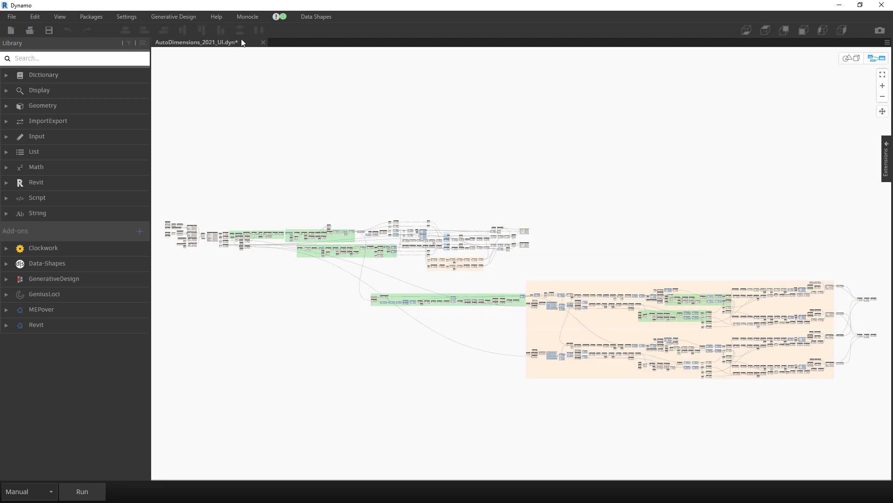
# Switch to Dynamo with the AutoDimensions_2021_UI graph and check the installed Dynamo version information.
pyautogui.click(216, 16)
pyautogui.click(268, 138)
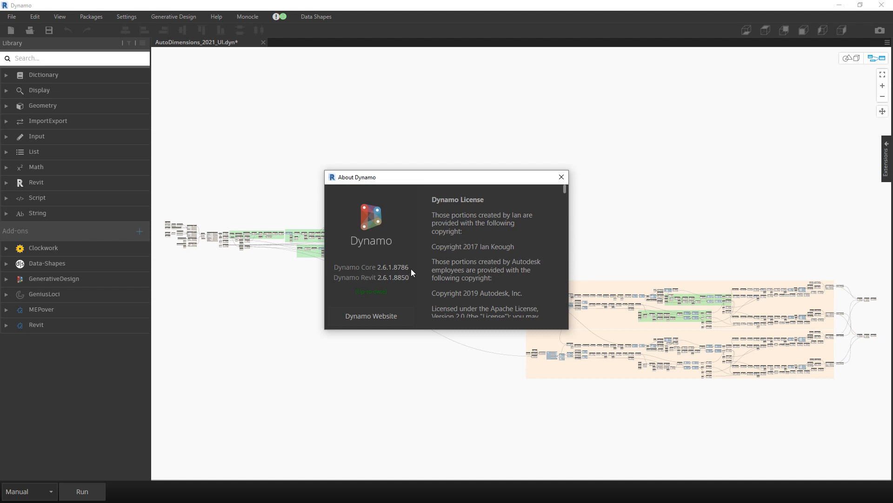
pyautogui.click(561, 178)
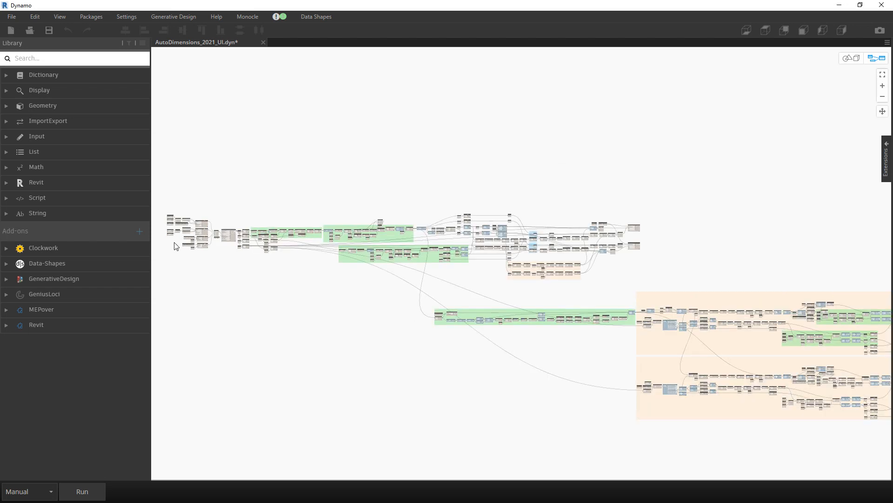
# Examine the graph's input nodes, the MultipleInputForm node and the Filter by View and Length group.
pyautogui.scroll(-2, 175, 246)
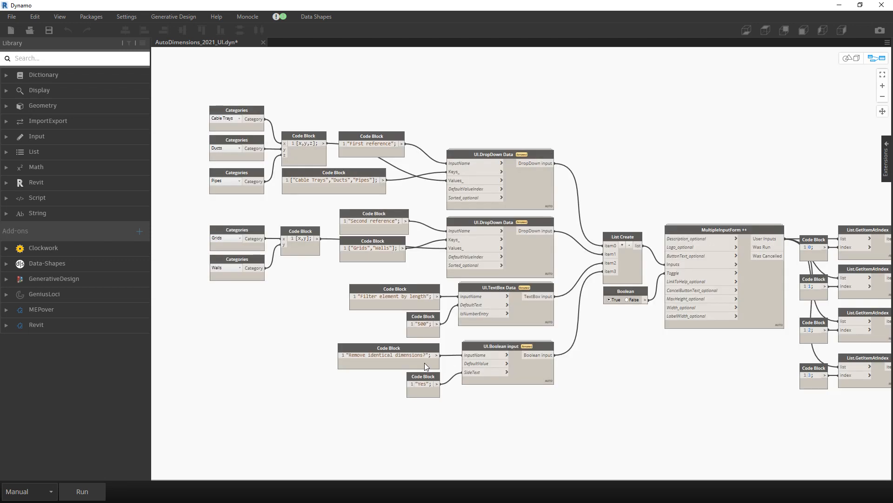
pyautogui.moveTo(289, 191)
pyautogui.moveTo(759, 325); pyautogui.dragTo(308, 317, button='middle')
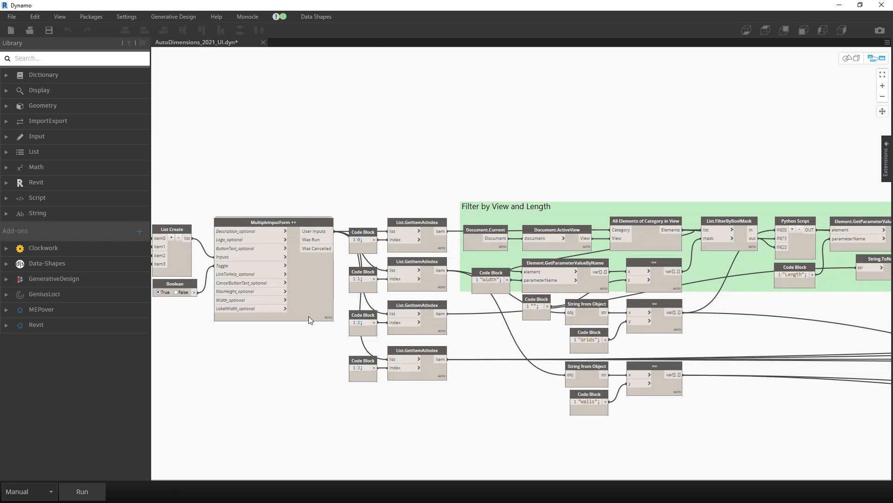
pyautogui.scroll(-1, 308, 316)
pyautogui.scroll(1, 443, 371)
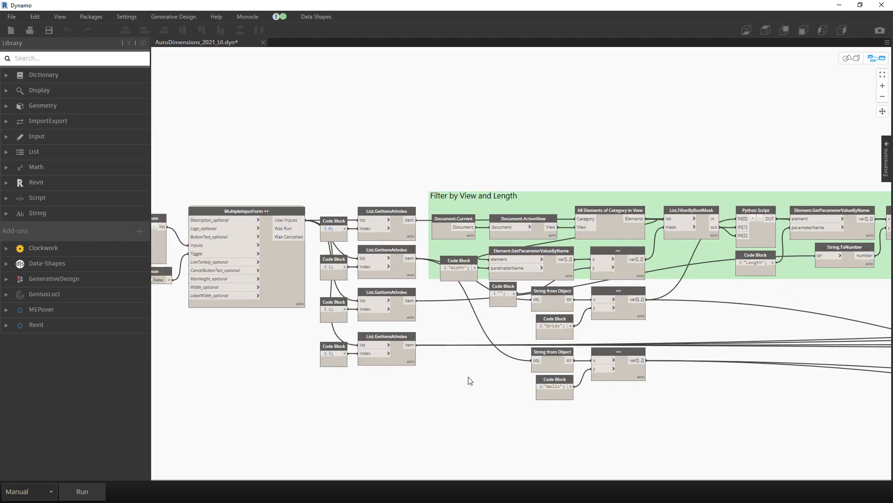
pyautogui.moveTo(549, 408); pyautogui.dragTo(324, 412, button='middle')
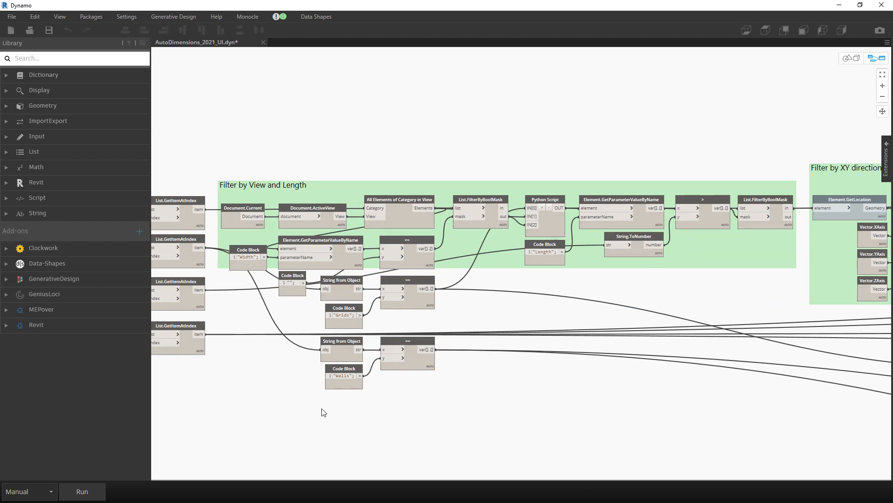
pyautogui.moveTo(295, 283)
# Inspect the length-filtering nodes in the Filter by View and Length group and read the if/else code of their Python Script.
pyautogui.moveTo(492, 146); pyautogui.dragTo(692, 311)
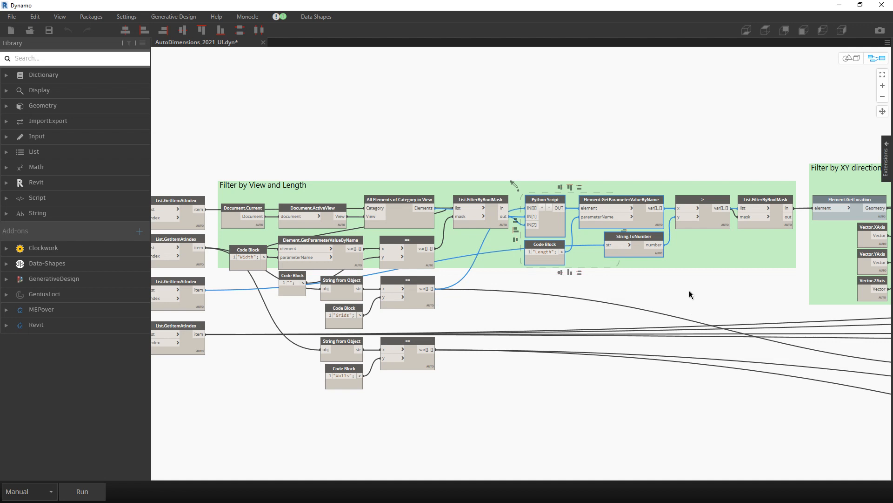
pyautogui.doubleClick(547, 228)
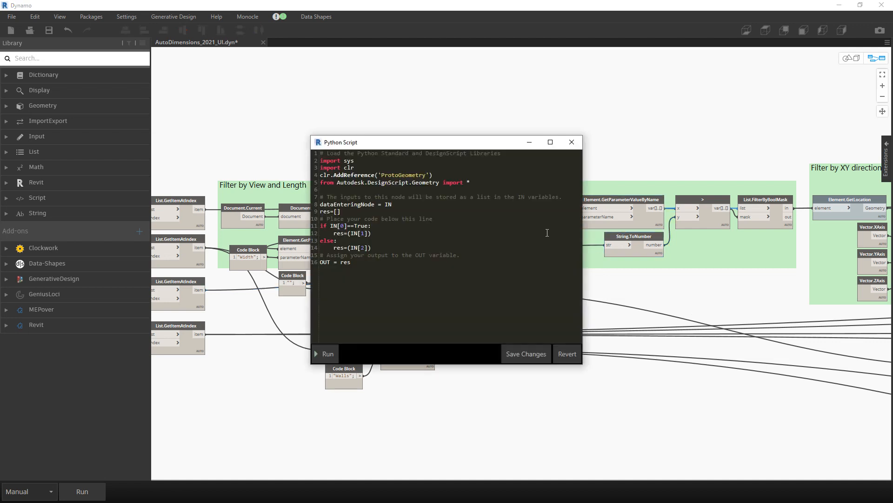
pyautogui.moveTo(371, 247); pyautogui.dragTo(320, 211)
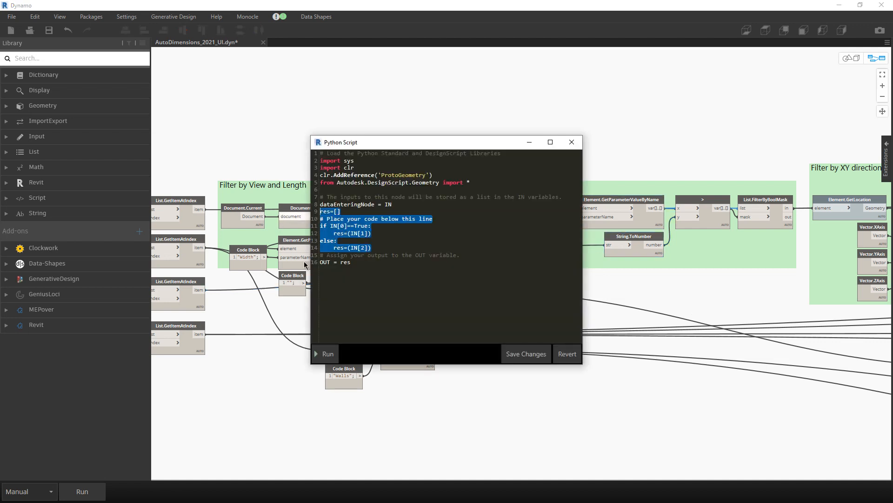
pyautogui.click(367, 240)
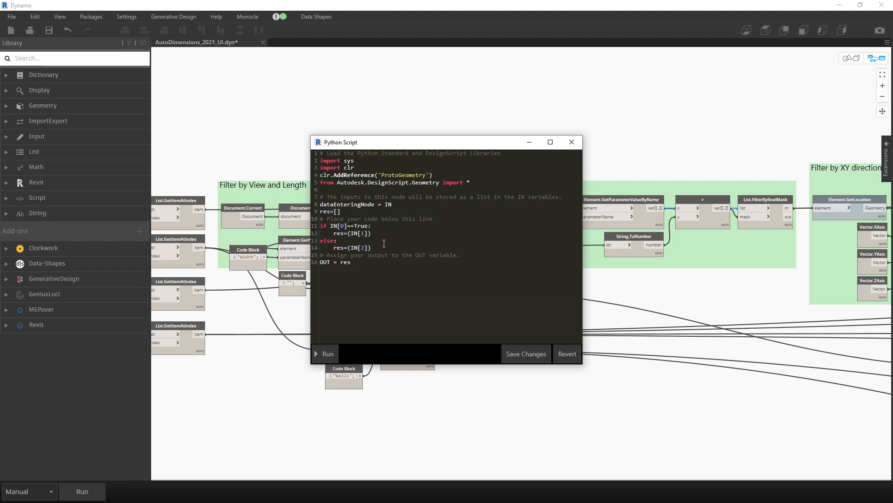
pyautogui.click(571, 142)
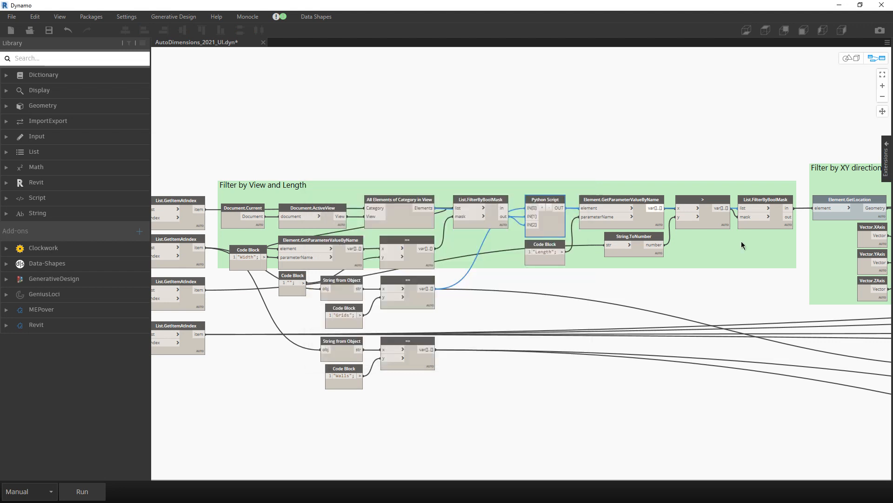
# Examine the Filter by XY direction and Separate grids by direction groups of the graph.
pyautogui.scroll(-1, 736, 298)
pyautogui.moveTo(735, 298); pyautogui.dragTo(288, 272, button='middle')
pyautogui.scroll(-2, 429, 268)
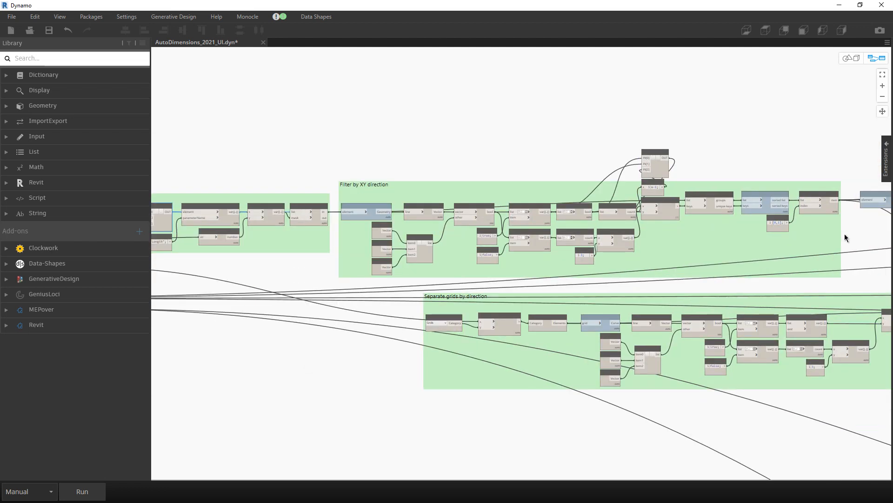
pyautogui.scroll(1, 846, 237)
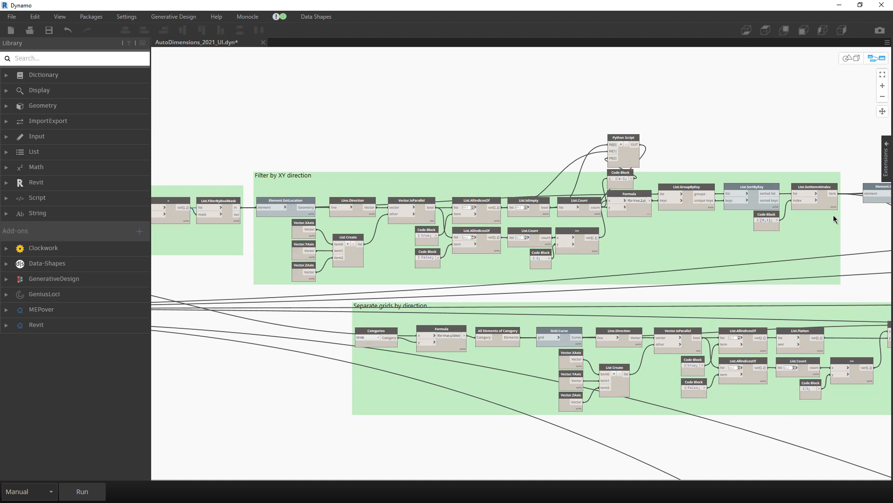
# Run the graph from Dynamo with Cable Trays as first reference, Grids as second reference and a 500 length filter.
pyautogui.click(82, 492)
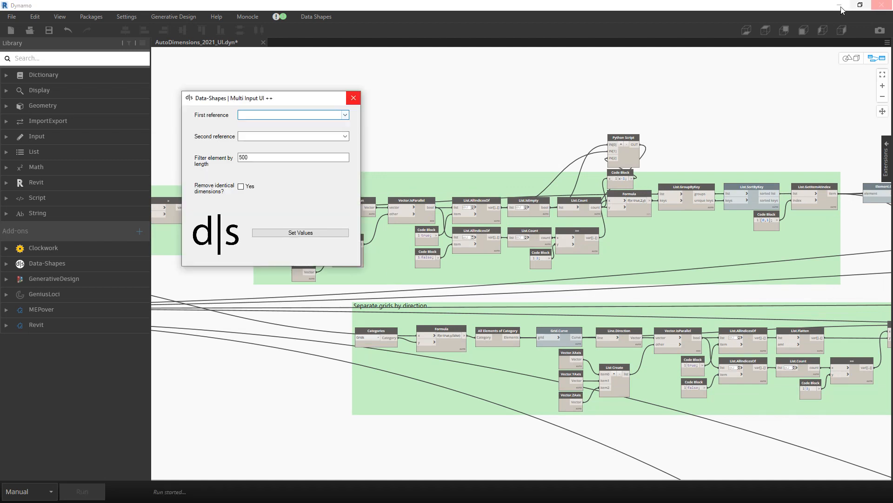
pyautogui.click(839, 5)
pyautogui.click(323, 115)
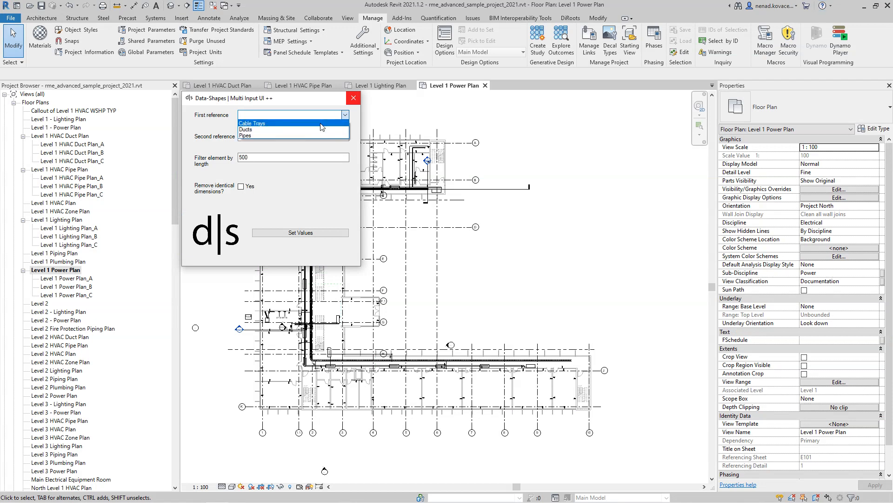
pyautogui.click(321, 124)
pyautogui.press('Tab')
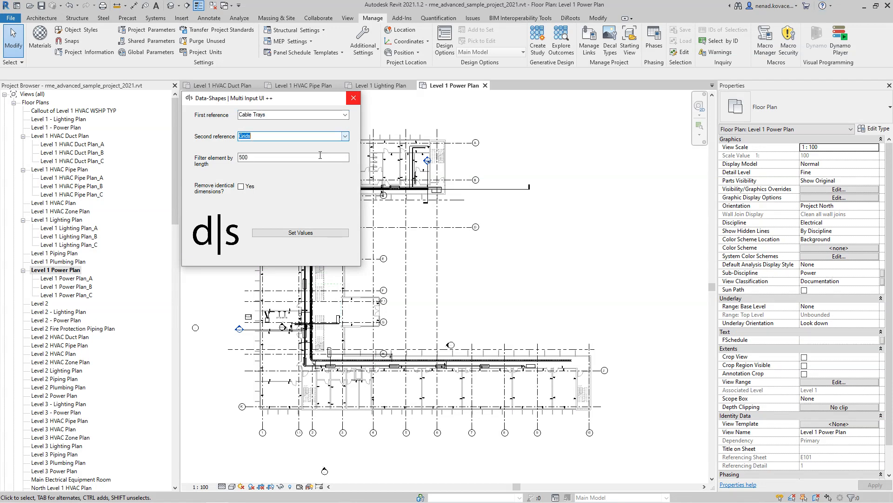
pyautogui.click(289, 233)
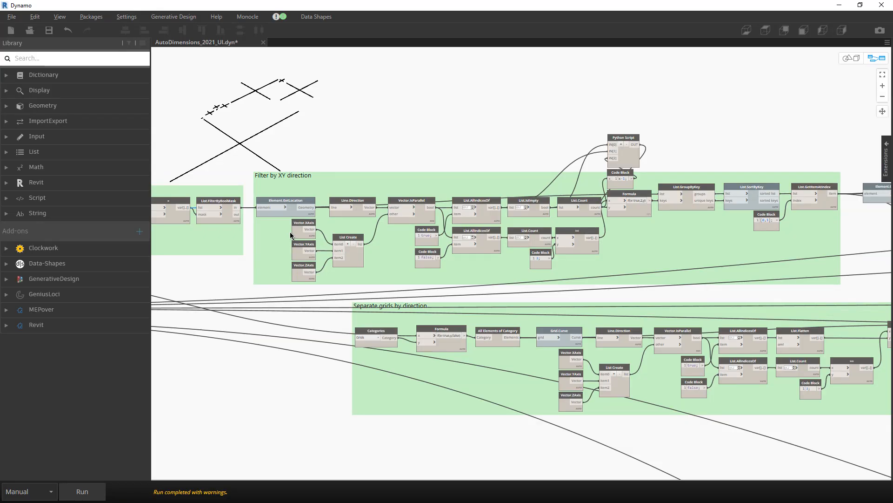
# Preview the output list of the List.GetItemAtIndex node that closes the Filter by XY direction group.
pyautogui.moveTo(833, 208)
pyautogui.scroll(5, 884, 236)
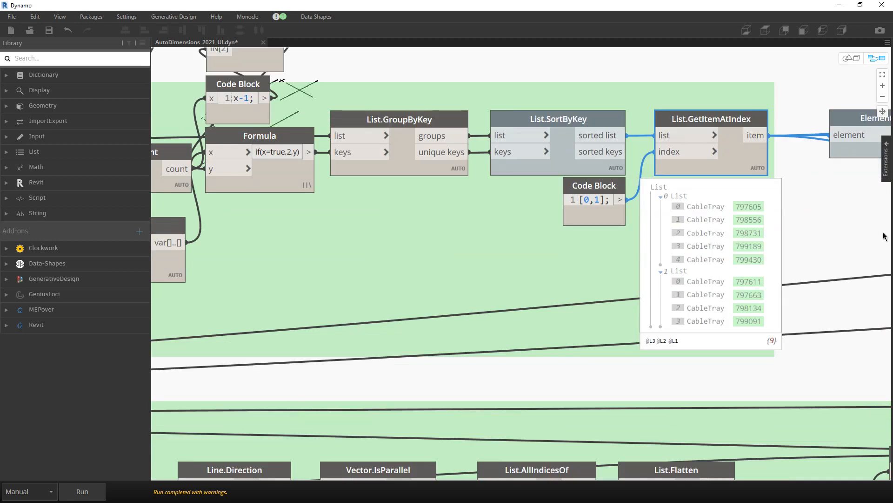
pyautogui.scroll(-2, 814, 218)
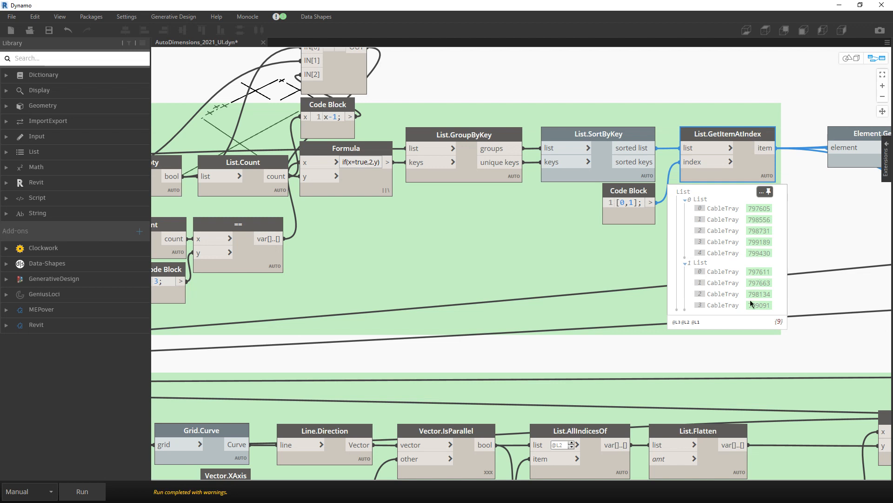
pyautogui.scroll(-5, 446, 185)
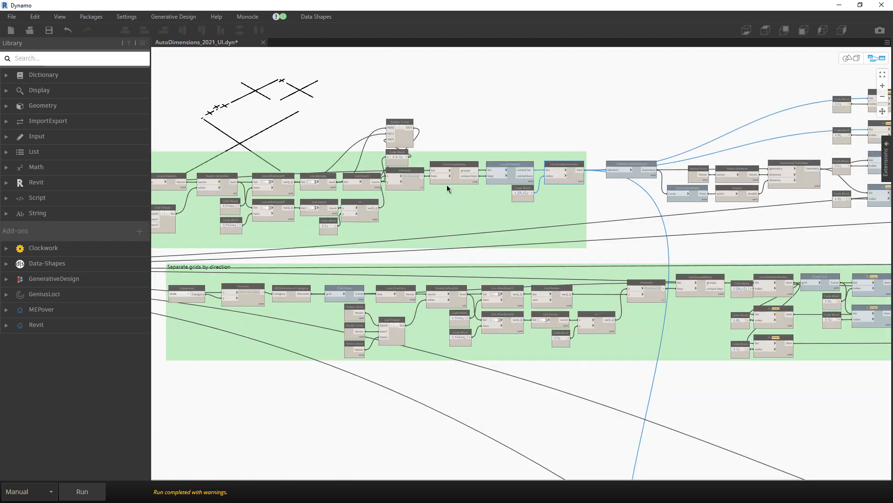
# Examine the Separate grids by direction group from its Categories node through to its X and Y outputs.
pyautogui.scroll(-1, 447, 185)
pyautogui.scroll(1, 205, 285)
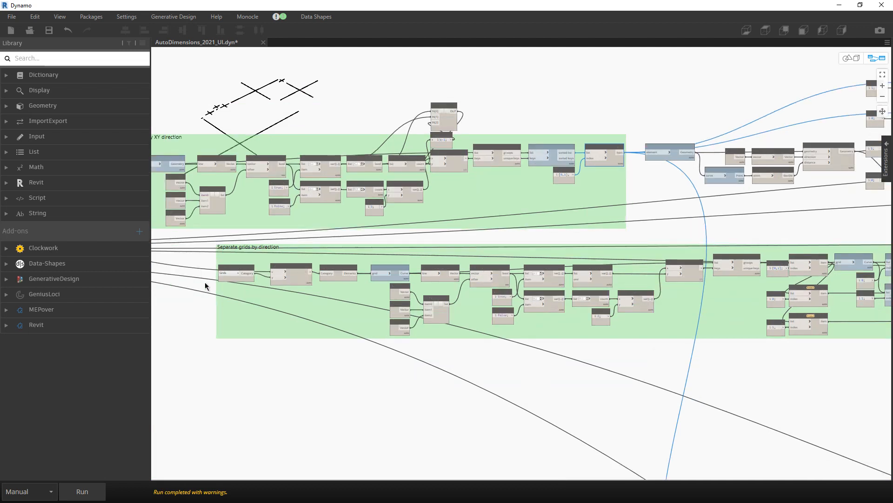
pyautogui.scroll(2, 206, 285)
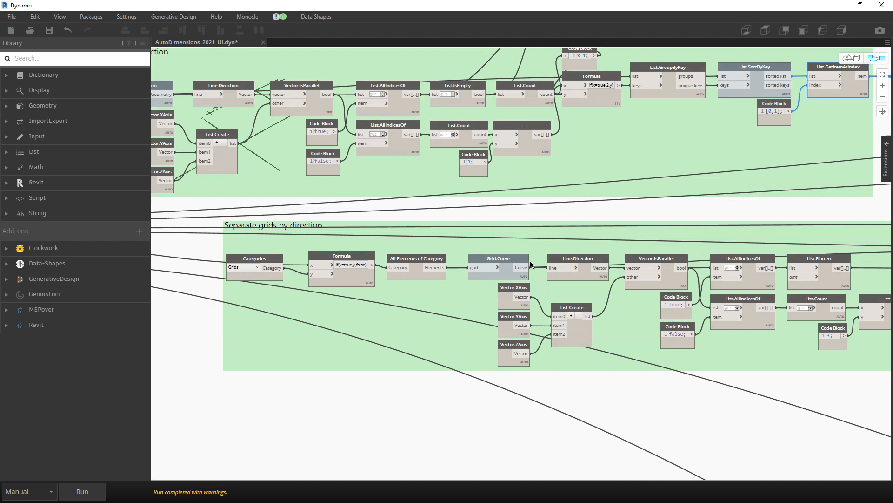
pyautogui.moveTo(605, 262)
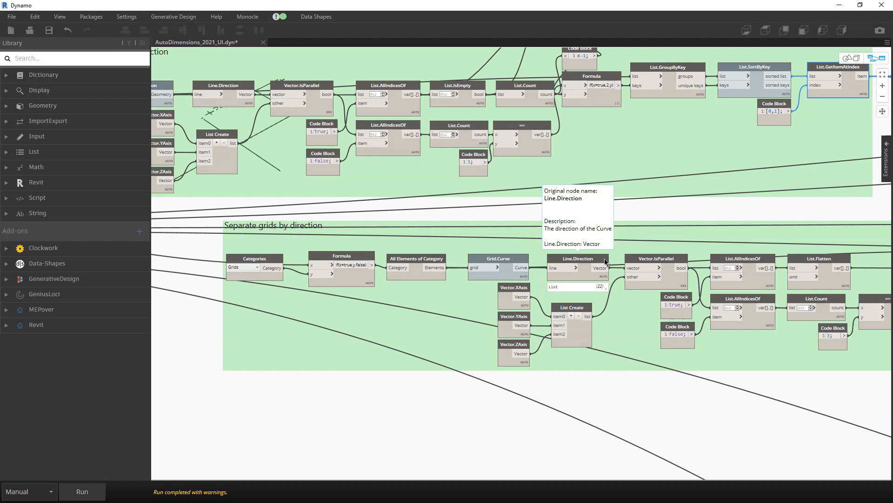
pyautogui.scroll(-3, 604, 262)
pyautogui.moveTo(728, 371); pyautogui.dragTo(496, 352, button='middle')
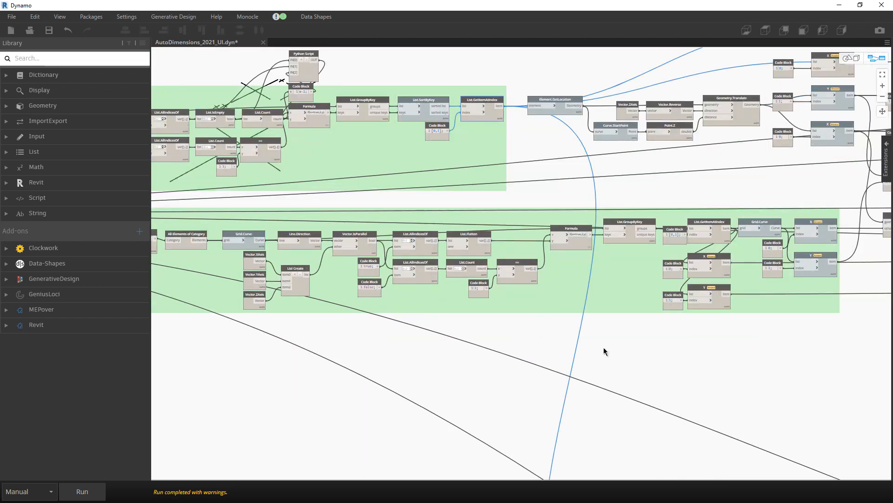
pyautogui.scroll(-2, 604, 352)
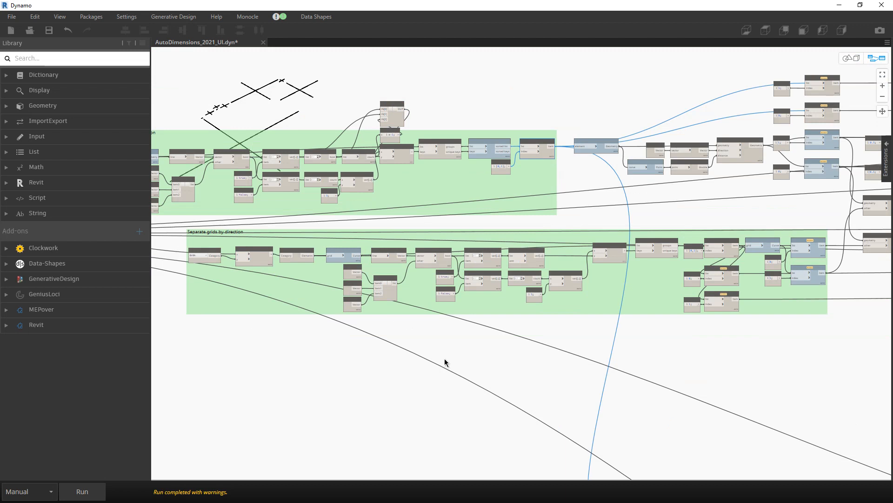
pyautogui.moveTo(724, 338); pyautogui.dragTo(530, 370, button='middle')
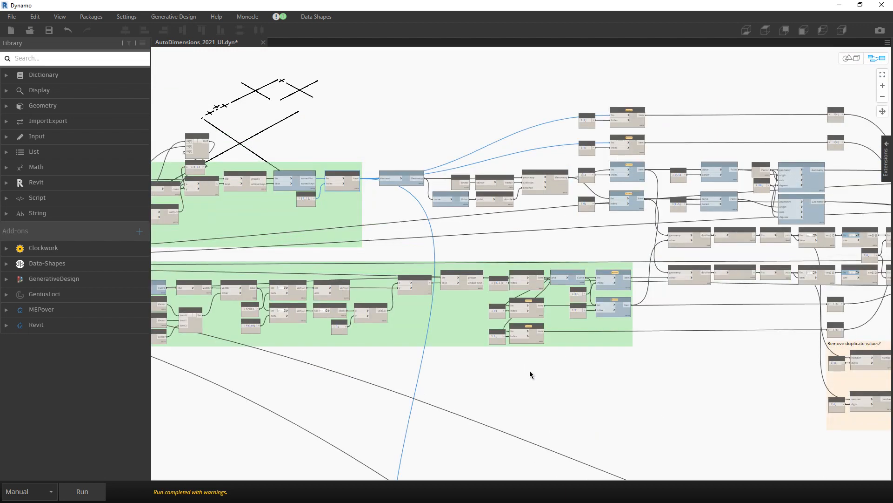
# Inspect the nodes between Element.GetLocation and the X/Y lists that move the location curves with Geometry.Translate.
pyautogui.scroll(3, 586, 226)
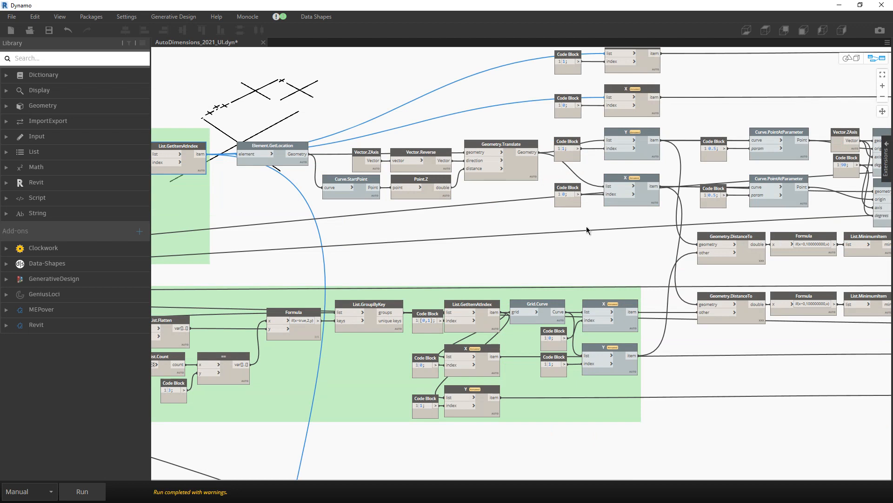
pyautogui.moveTo(238, 115); pyautogui.dragTo(543, 222)
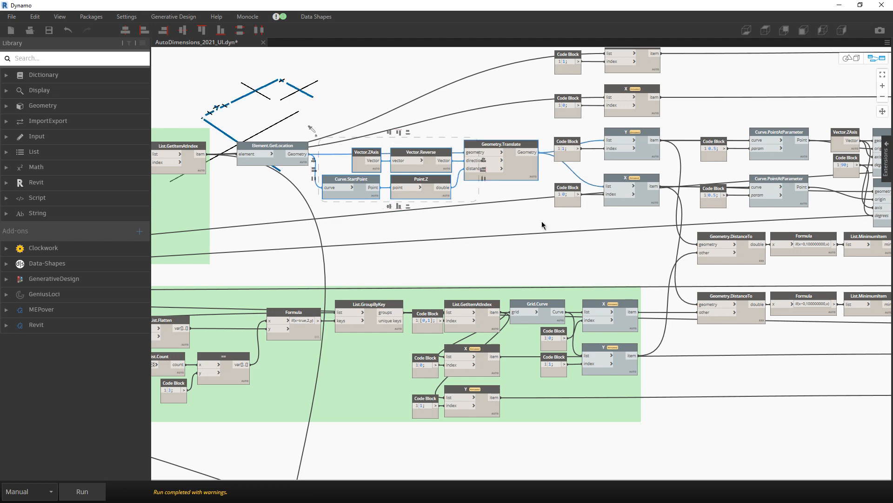
pyautogui.click(503, 224)
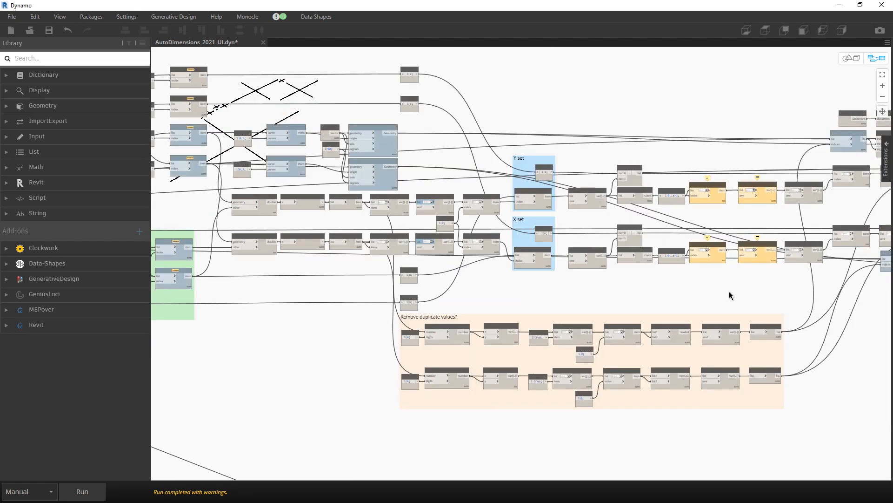
# Examine the Y set, X set and Remove duplicate values? groups and how they lead to the dimension nodes.
pyautogui.scroll(2, 730, 295)
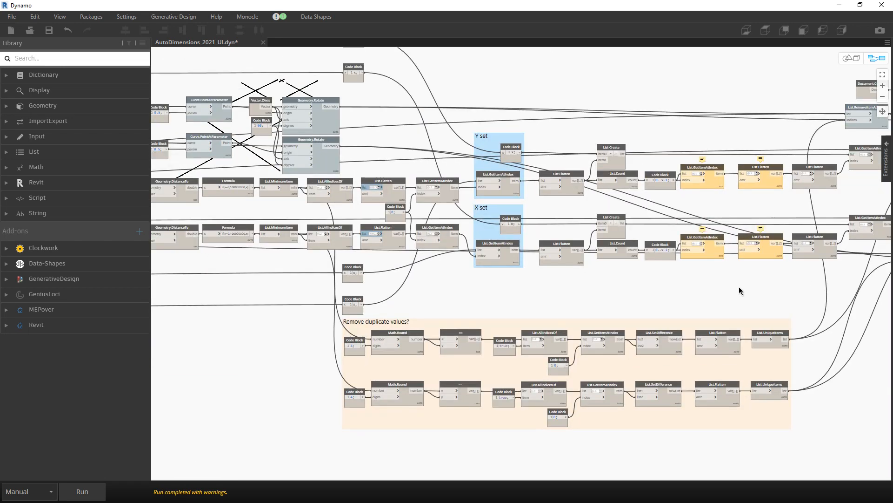
pyautogui.moveTo(697, 297); pyautogui.dragTo(644, 325, button='middle')
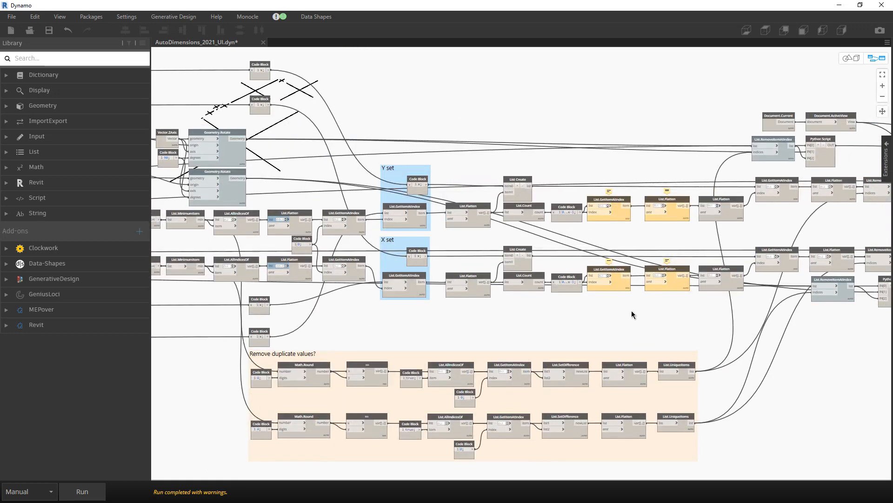
pyautogui.moveTo(811, 321); pyautogui.dragTo(658, 320, button='middle')
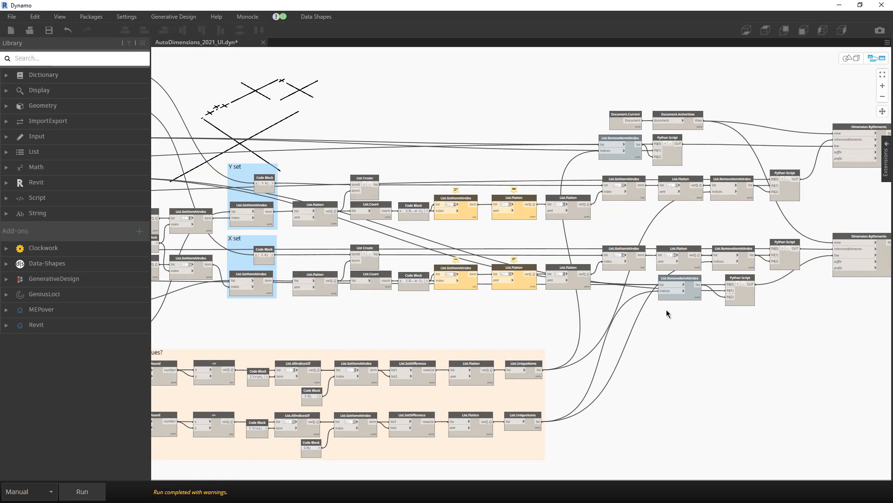
pyautogui.moveTo(477, 431); pyautogui.dragTo(703, 383, button='middle')
pyautogui.scroll(1, 702, 384)
pyautogui.moveTo(703, 384)
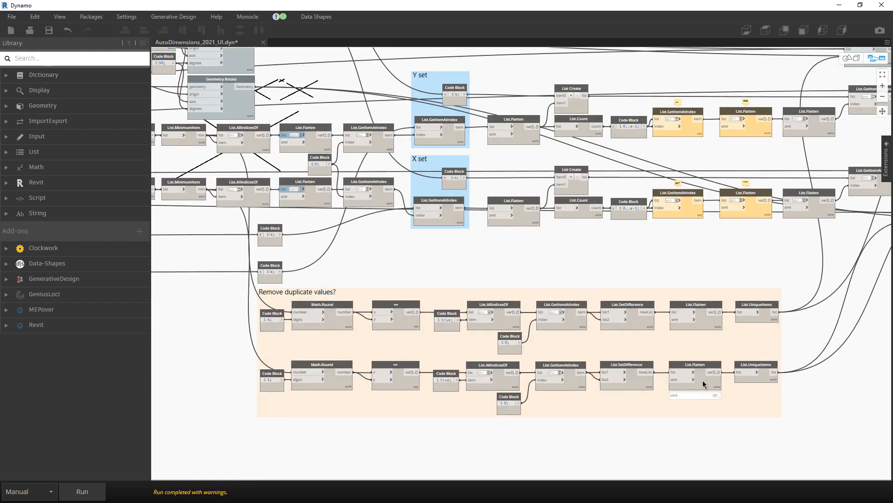
pyautogui.scroll(1, 704, 383)
pyautogui.moveTo(399, 372)
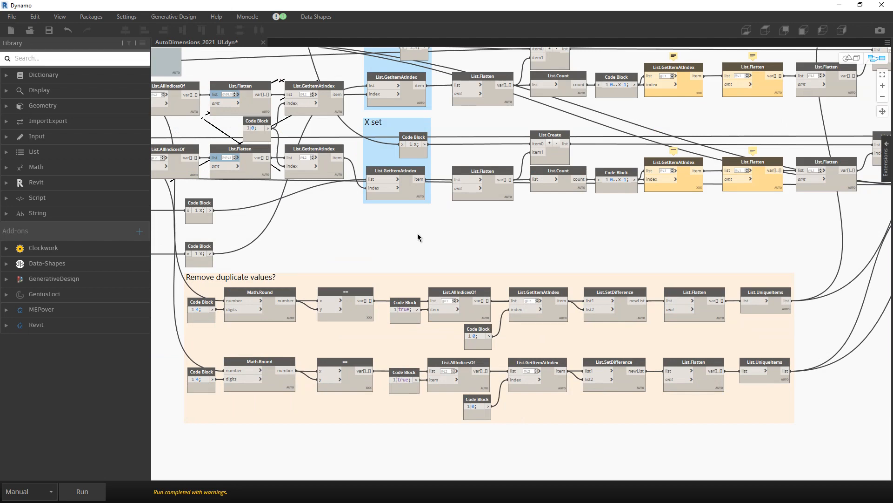
# Read the code of the Python Script node that feeds the line input of the Y-direction Dimension.ByElements node.
pyautogui.scroll(-1, 418, 233)
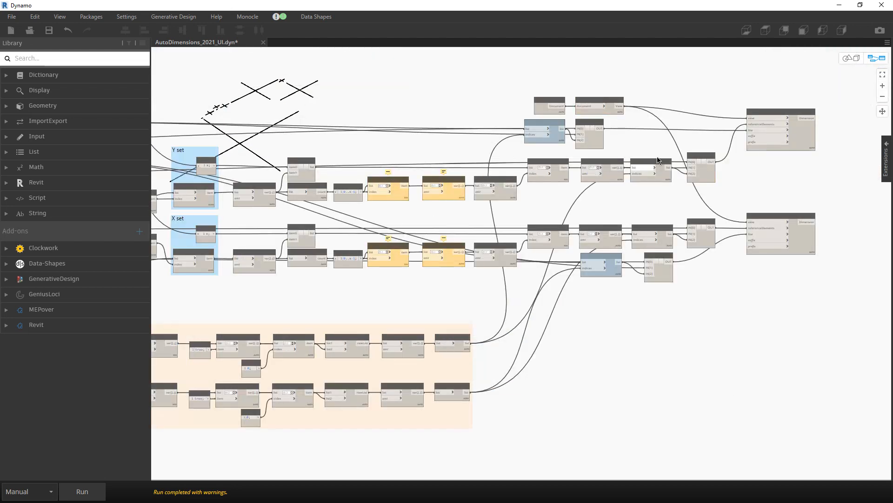
pyautogui.scroll(2, 657, 156)
pyautogui.moveTo(572, 144)
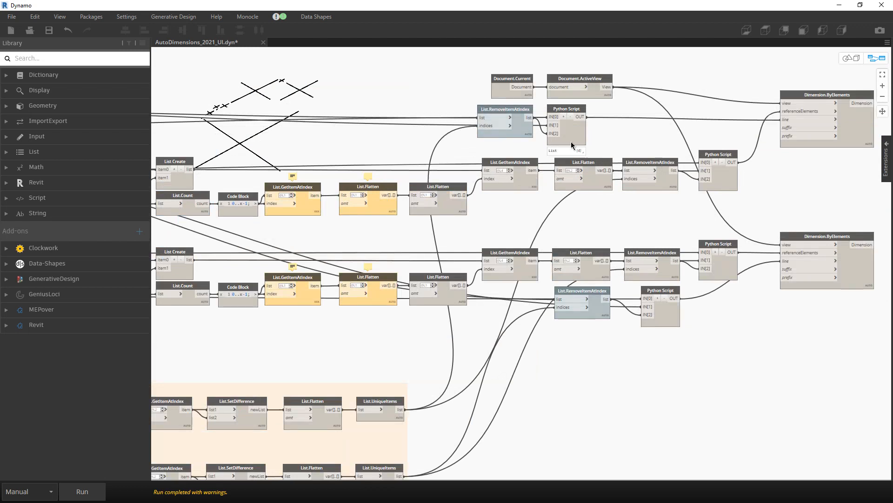
pyautogui.doubleClick(571, 142)
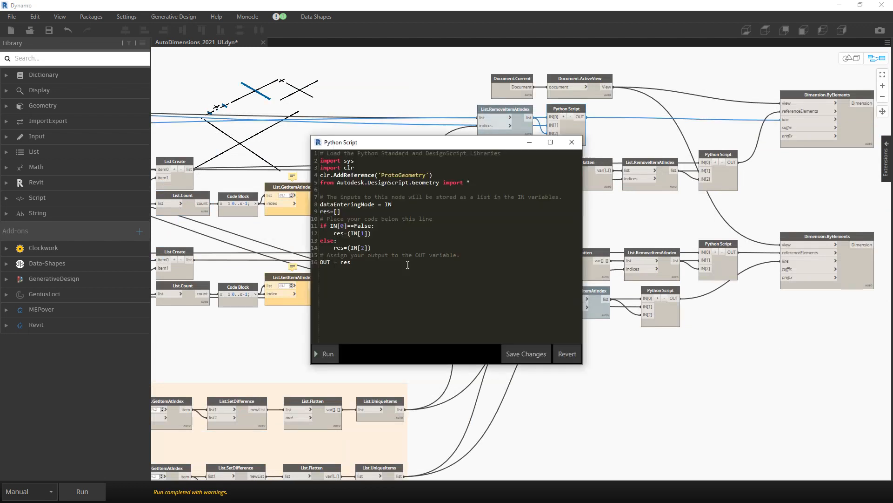
pyautogui.click(571, 143)
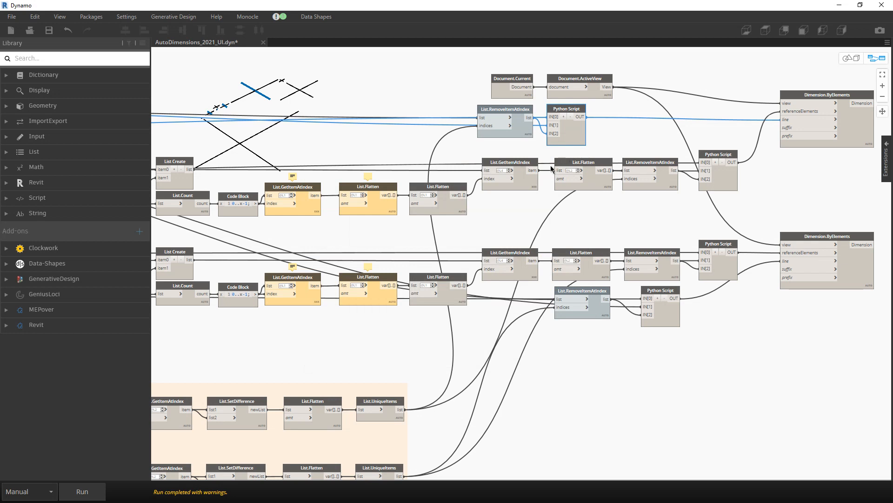
# Trace the Math.Round and equality nodes of the Remove duplicate values? group through to the RemoveItemAtIndex nodes.
pyautogui.moveTo(476, 229); pyautogui.dragTo(692, 153, button='middle')
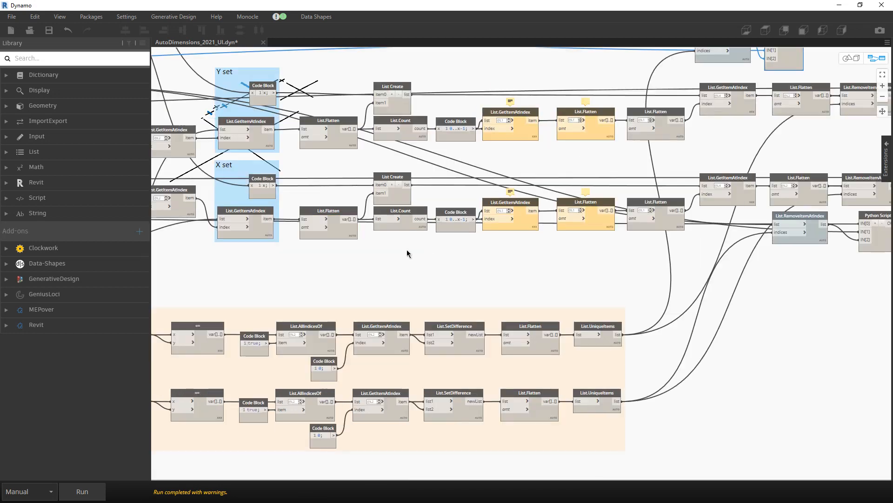
pyautogui.moveTo(362, 272); pyautogui.dragTo(484, 221, button='middle')
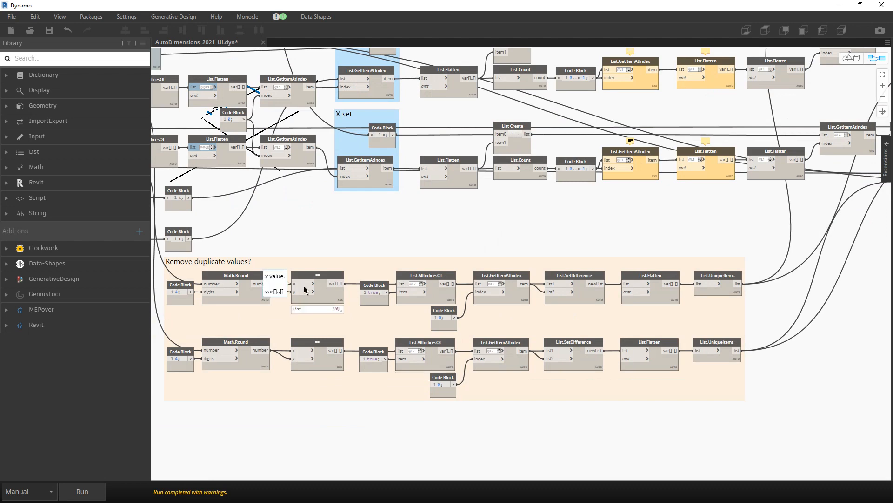
pyautogui.moveTo(693, 235); pyautogui.dragTo(366, 322, button='middle')
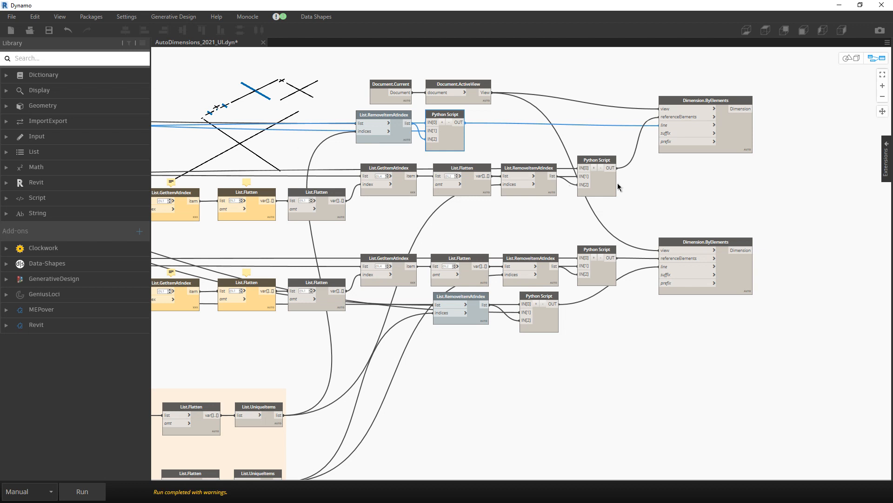
# Preview the outputs of the Python Script nodes supplying the reference elements and lines to the first Dimension.ByElements node.
pyautogui.moveTo(618, 185)
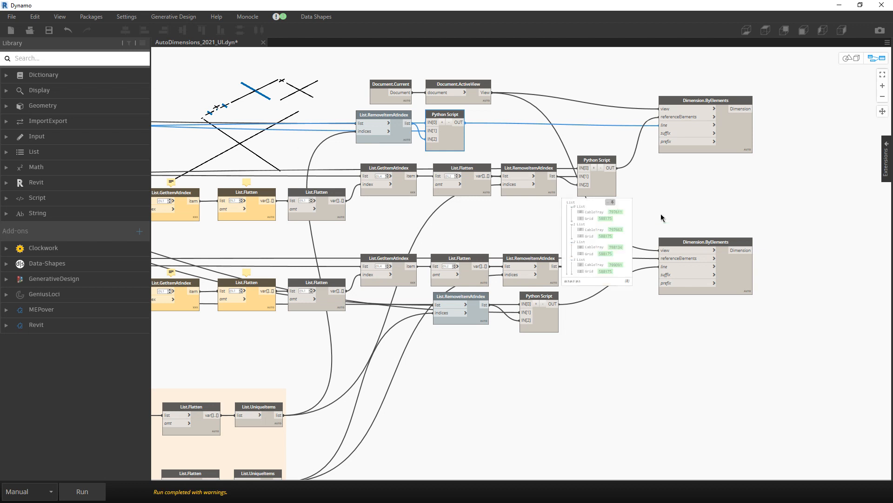
pyautogui.click(593, 191)
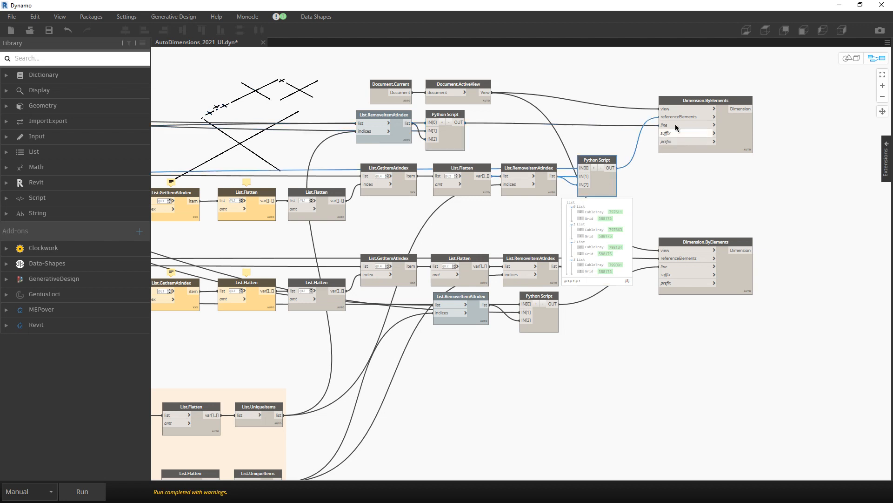
pyautogui.moveTo(456, 149)
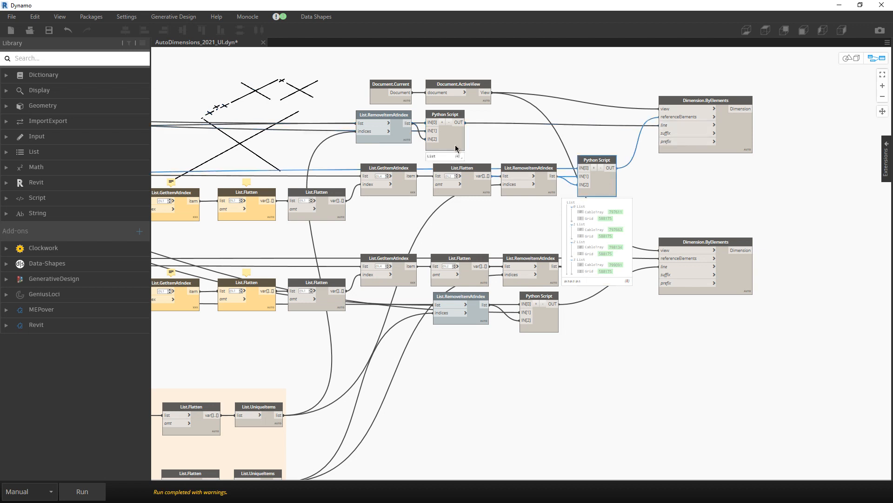
pyautogui.click(456, 149)
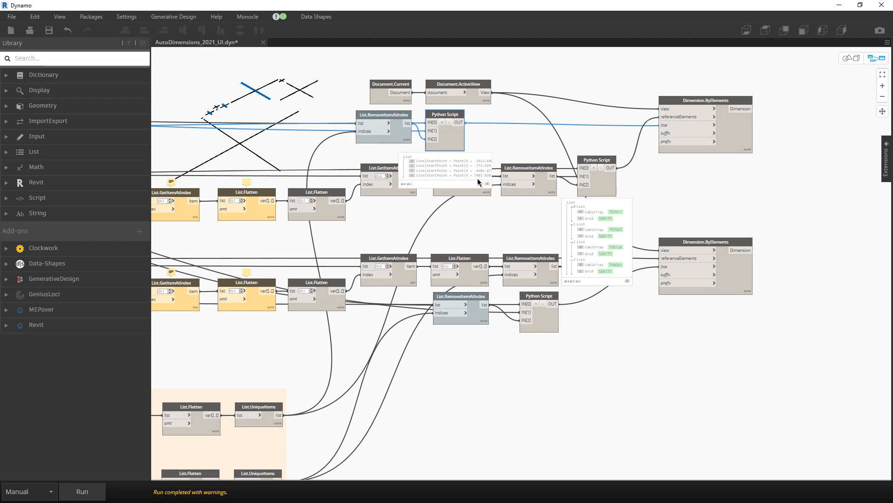
pyautogui.click(613, 205)
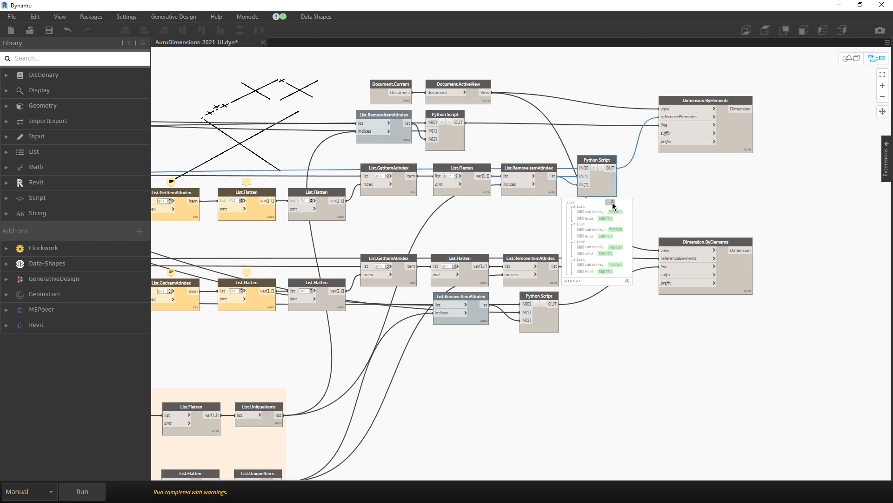
# Trace the wire from the Filter by XY direction group's List.GetItemAtIndex node to the Find side surface of the element group.
pyautogui.scroll(-6, 743, 163)
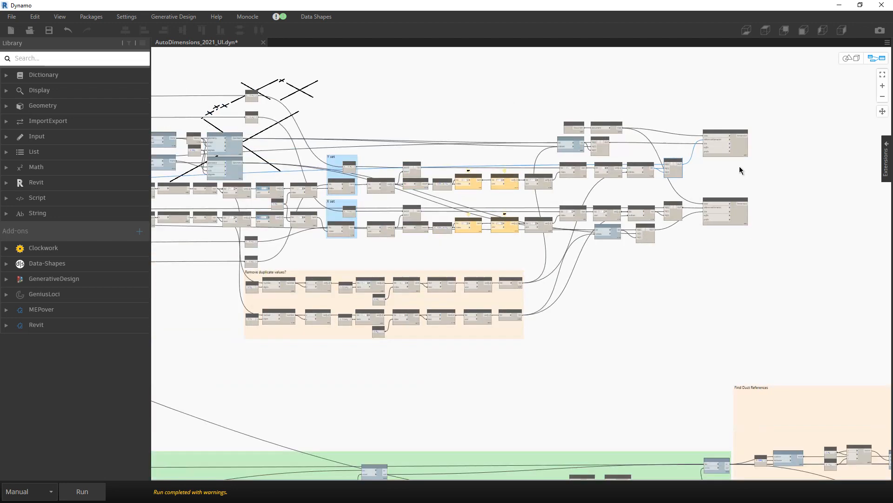
pyautogui.scroll(-4, 601, 238)
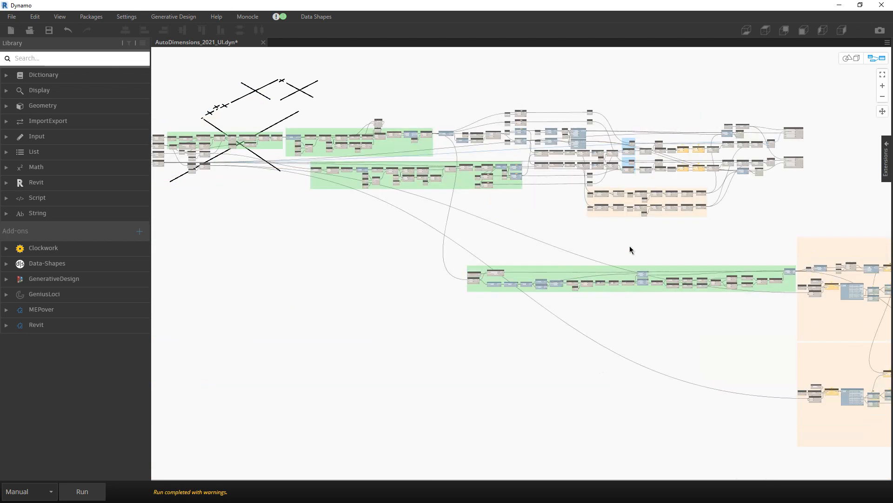
pyautogui.scroll(6, 524, 146)
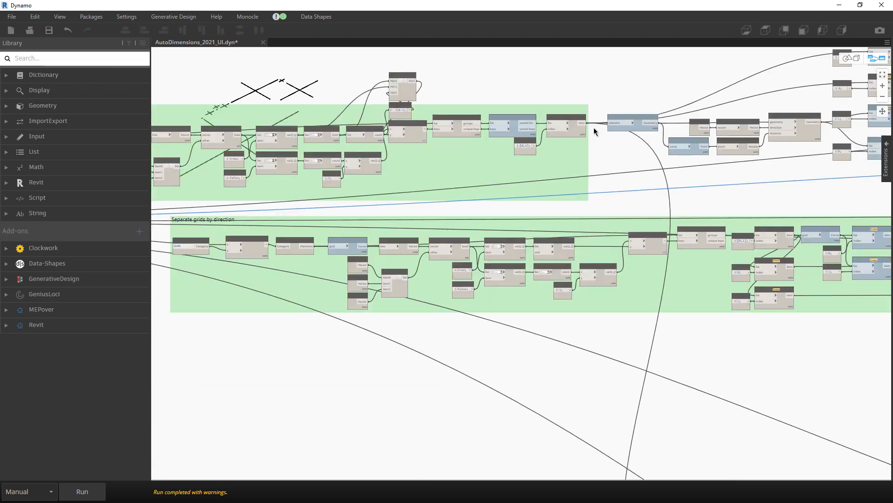
pyautogui.scroll(3, 594, 132)
pyautogui.moveTo(574, 146)
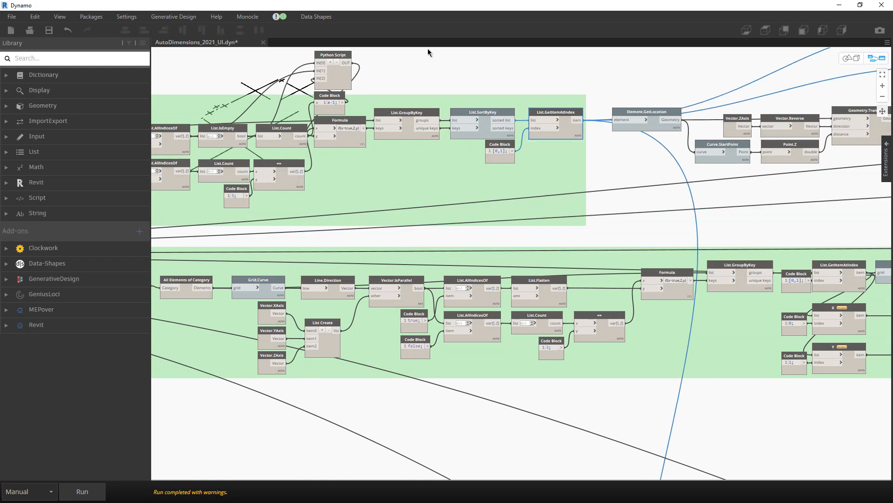
pyautogui.scroll(-3, 423, 51)
pyautogui.moveTo(619, 283); pyautogui.dragTo(388, 148, button='middle')
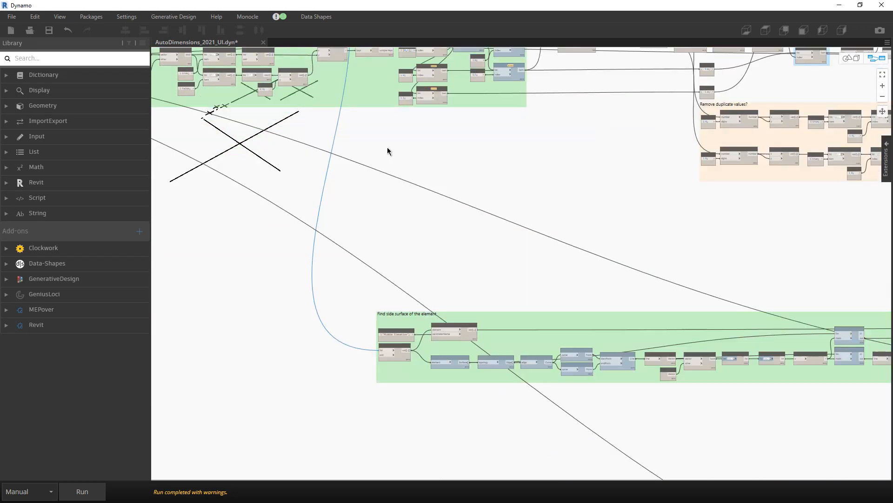
pyautogui.scroll(-5, 207, 214)
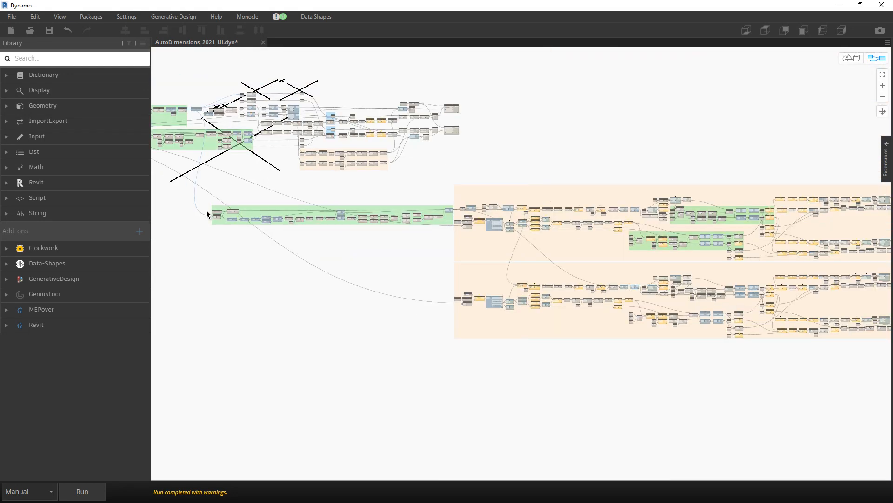
# Follow the Find side surface of the element group from its List.Flatten node through the List.FilterByBoolMask and Vector.X/Vector.Y nodes.
pyautogui.scroll(-2, 207, 214)
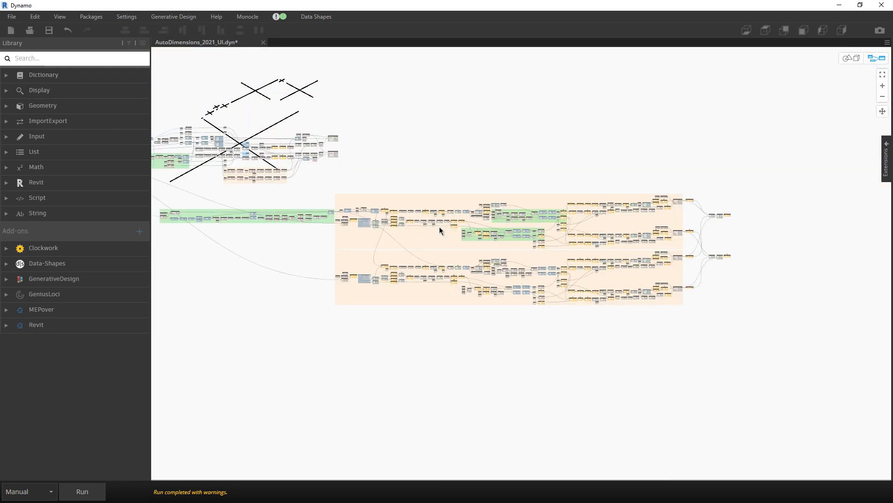
pyautogui.moveTo(439, 227); pyautogui.dragTo(476, 251, button='middle')
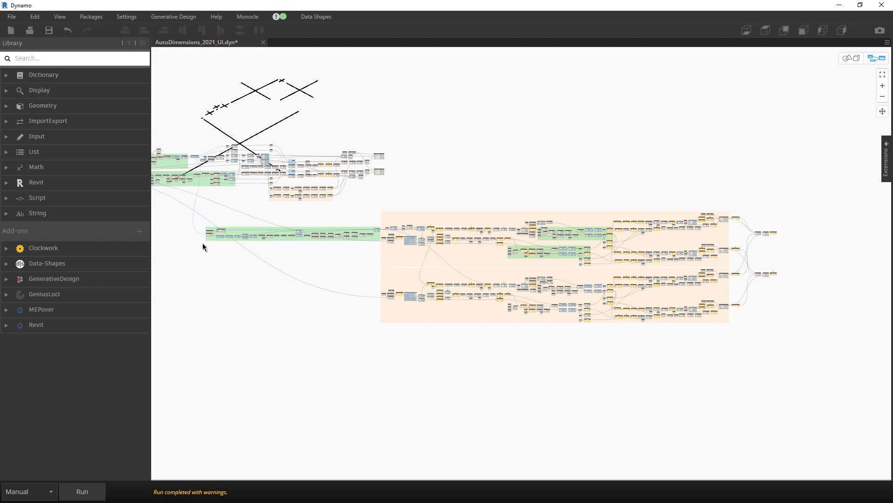
pyautogui.scroll(5, 202, 243)
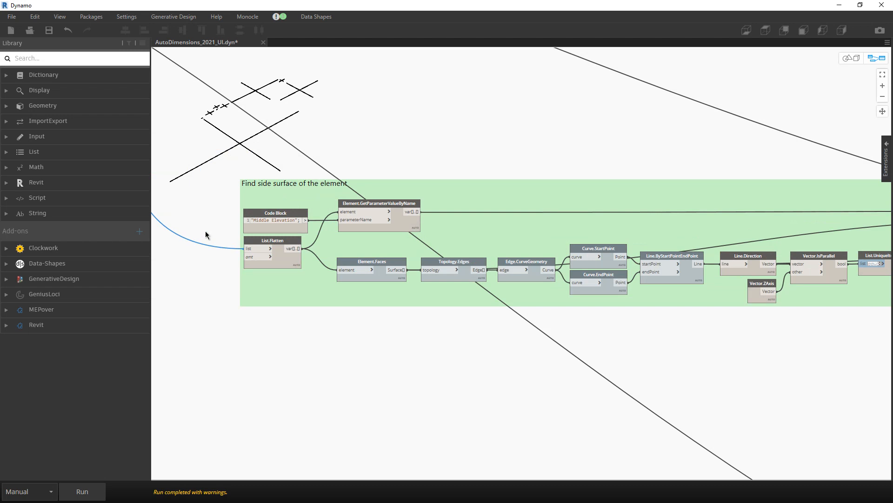
pyautogui.scroll(1, 205, 231)
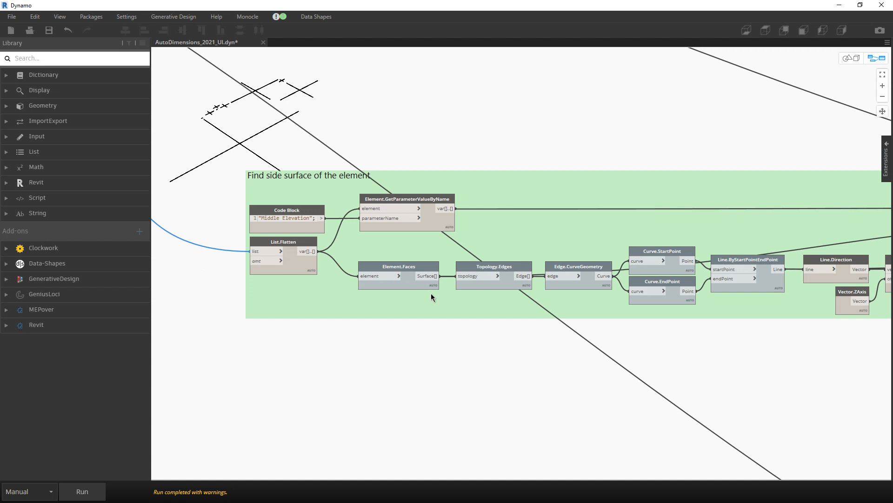
pyautogui.scroll(-2, 431, 293)
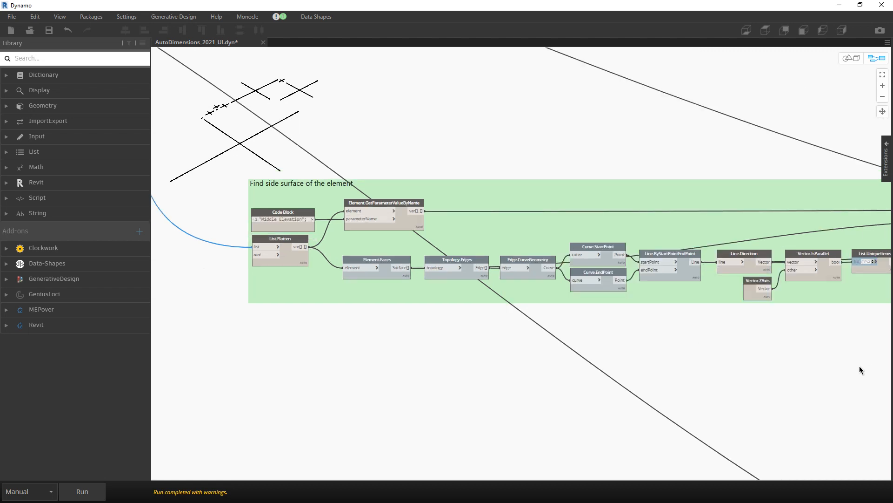
pyautogui.moveTo(859, 366); pyautogui.dragTo(338, 373, button='middle')
pyautogui.moveTo(690, 400); pyautogui.dragTo(486, 379, button='middle')
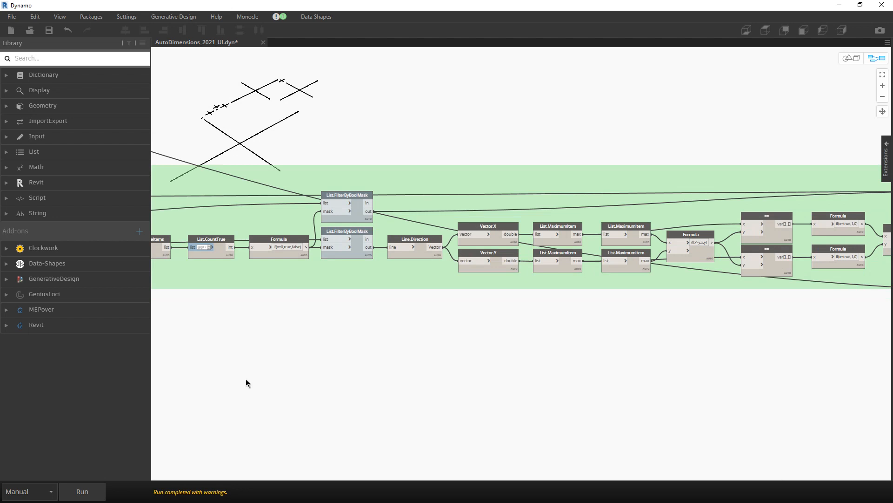
# Trace the side surface group's output into the Surface.Thicken and Geometry.Translate nodes of the upper Find Duct References group.
pyautogui.scroll(-3, 246, 379)
pyautogui.moveTo(884, 289); pyautogui.dragTo(739, 275, button='middle')
pyautogui.scroll(3, 752, 275)
pyautogui.scroll(-3, 752, 274)
pyautogui.moveTo(830, 240); pyautogui.dragTo(701, 219, button='middle')
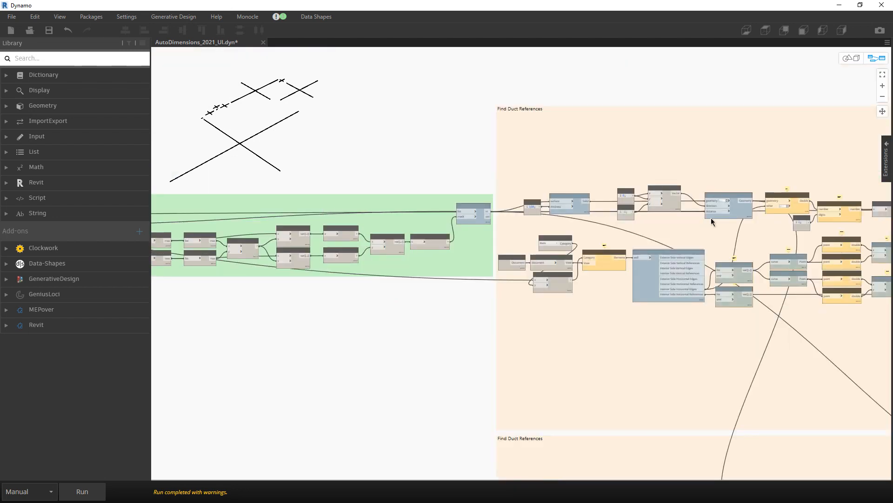
pyautogui.scroll(3, 711, 218)
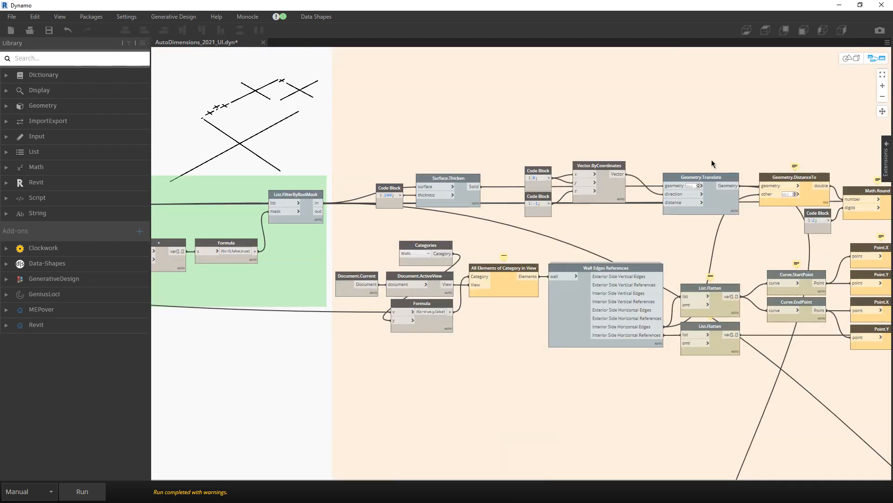
pyautogui.scroll(-3, 246, 266)
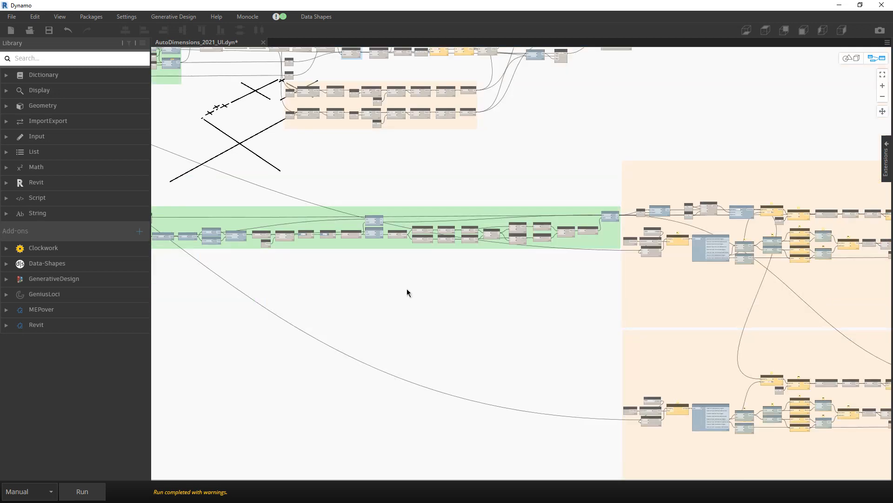
# Retrace the side surface group from its element faces and edges, and preview the output of its final List.FilterByBoolMask node.
pyautogui.scroll(4, 407, 279)
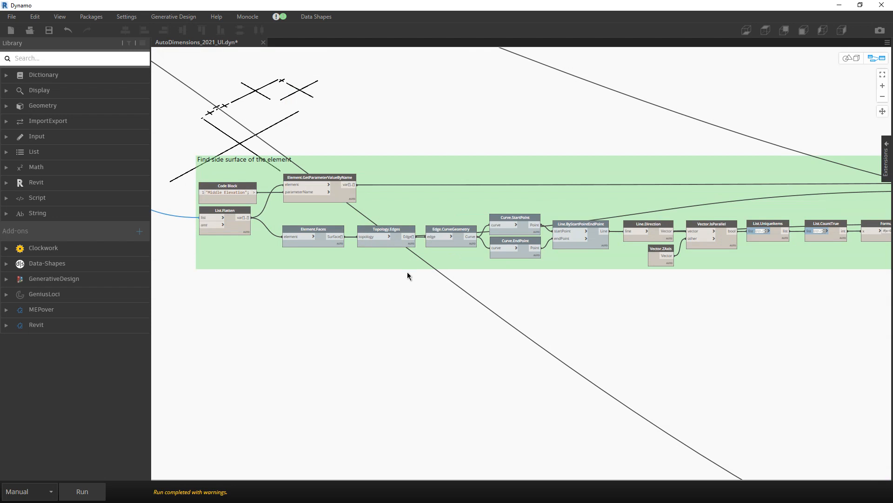
pyautogui.scroll(3, 217, 171)
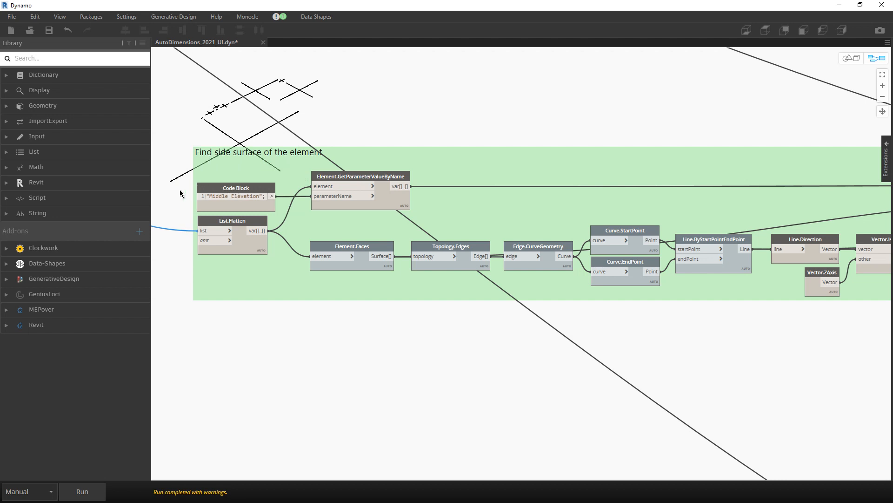
pyautogui.scroll(-1, 166, 210)
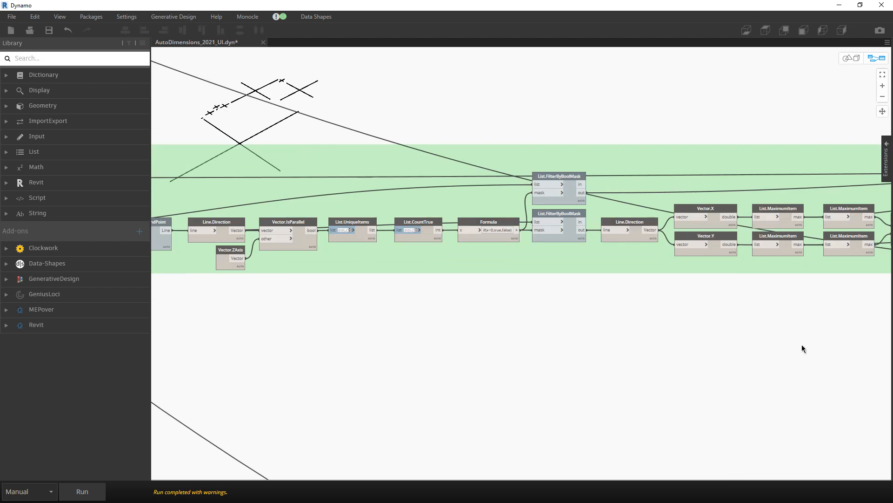
pyautogui.moveTo(802, 345)
pyautogui.mouseDown(button='middle')
pyautogui.moveTo(492, 370)
pyautogui.moveTo(470, 339)
pyautogui.mouseUp(button='middle')
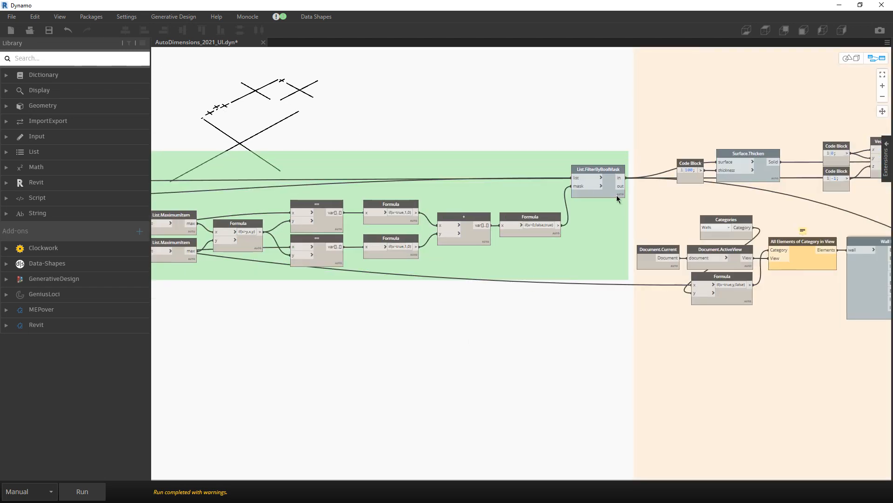
pyautogui.moveTo(621, 202)
pyautogui.click(621, 203)
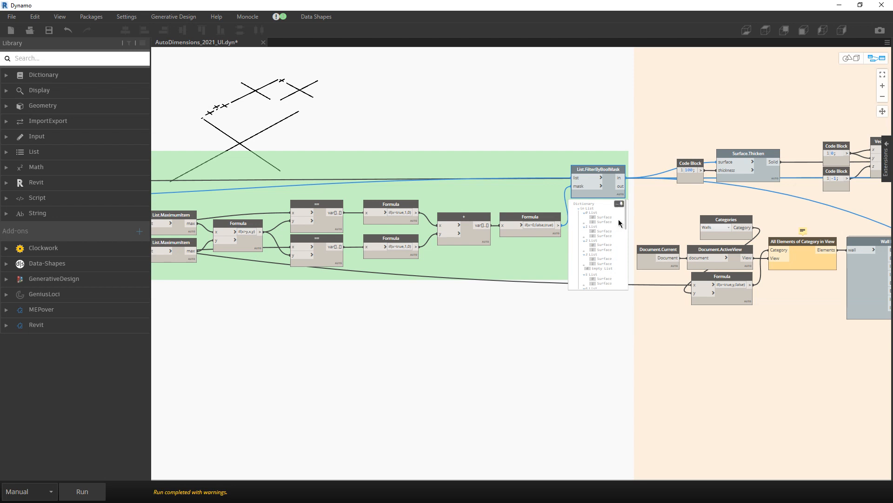
# Examine the Wall Edges References node in the upper Find Duct References group and where its Interior Side Horizontal outputs connect.
pyautogui.moveTo(478, 321); pyautogui.dragTo(246, 304, button='middle')
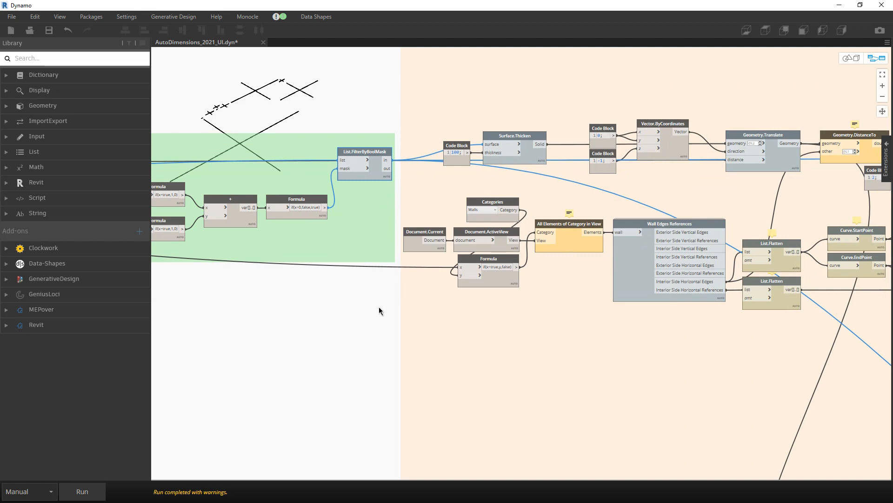
pyautogui.scroll(-1, 379, 306)
pyautogui.moveTo(639, 341); pyautogui.dragTo(491, 339, button='middle')
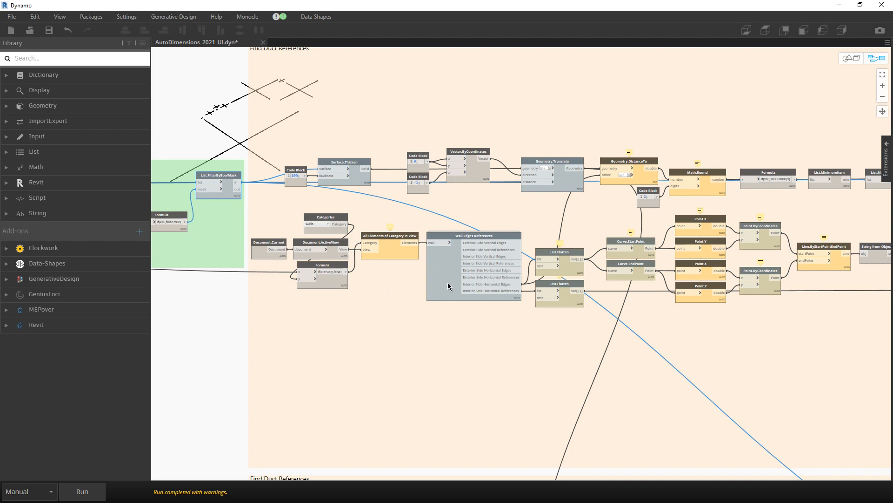
pyautogui.scroll(4, 511, 276)
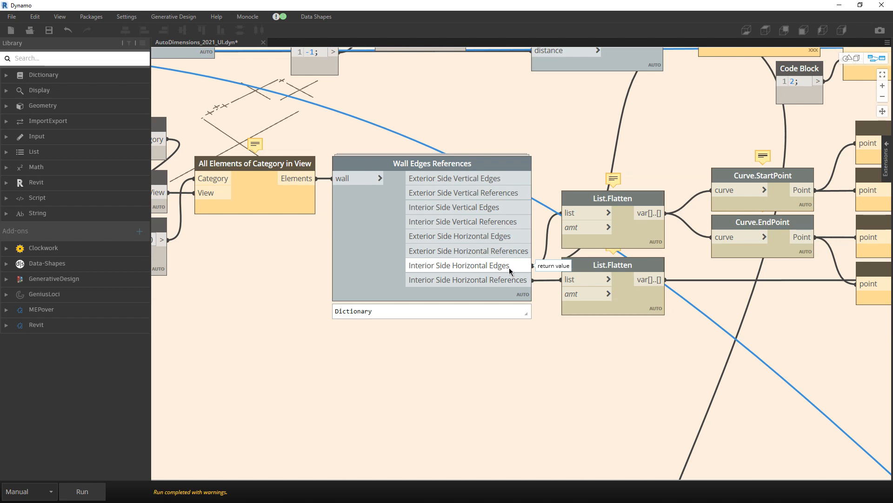
pyautogui.scroll(-10, 509, 267)
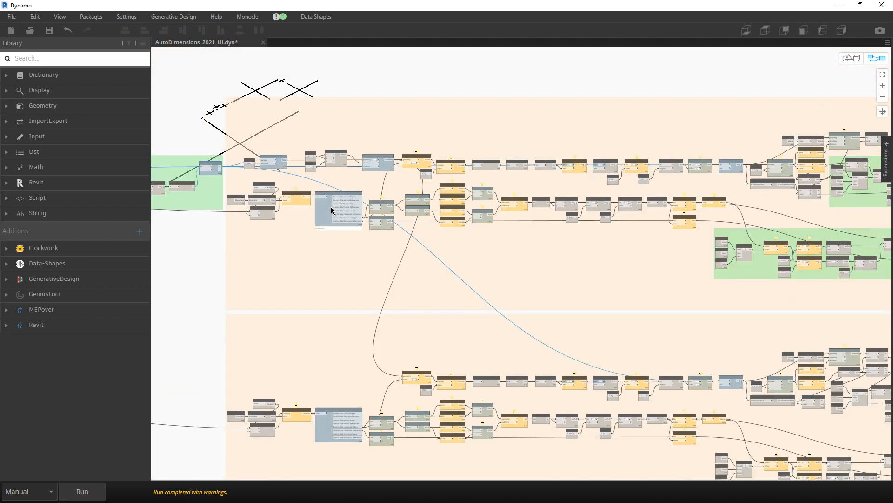
pyautogui.scroll(-5, 332, 211)
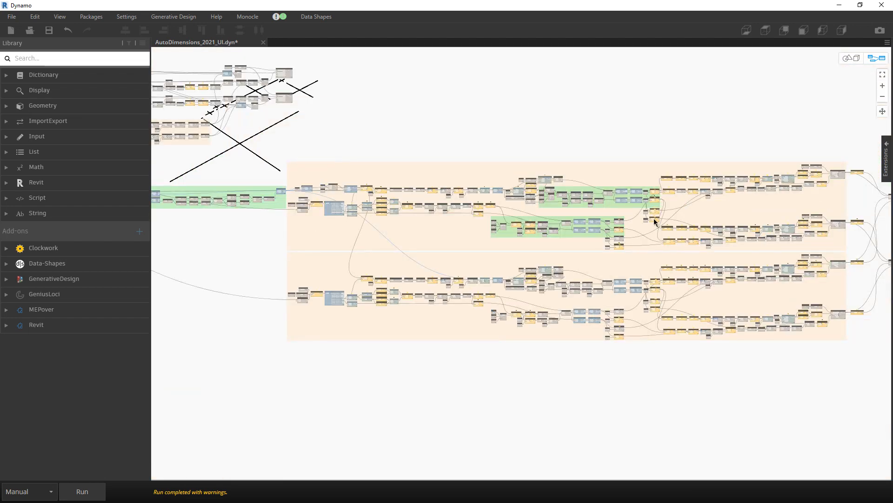
pyautogui.scroll(10, 355, 207)
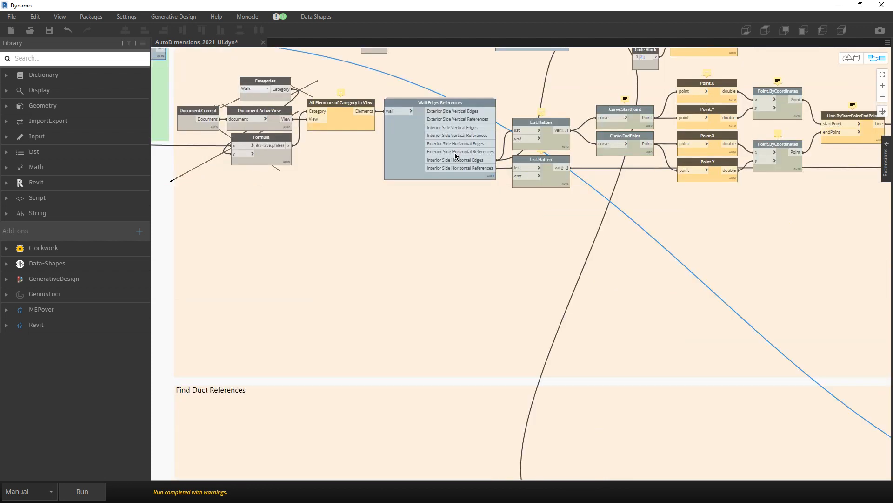
pyautogui.scroll(3, 455, 155)
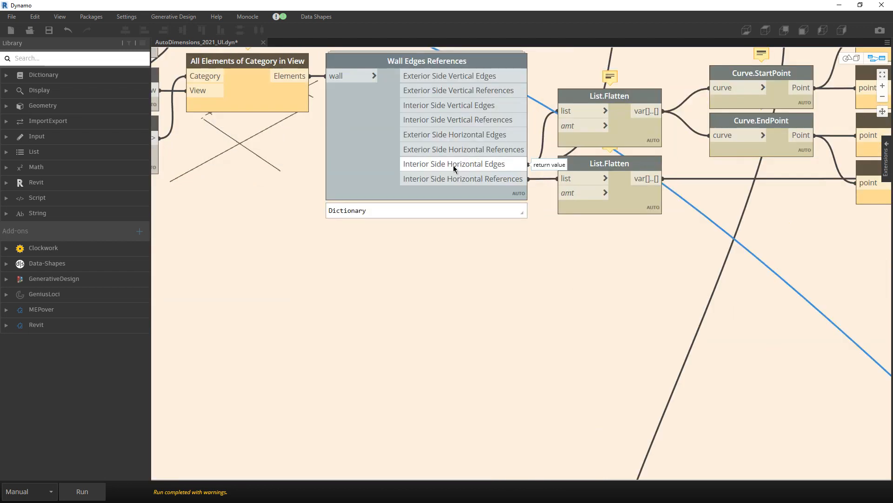
# Examine which Wall Edges References outputs feed the List.Flatten nodes in the lower Find Duct References group.
pyautogui.scroll(-4, 454, 126)
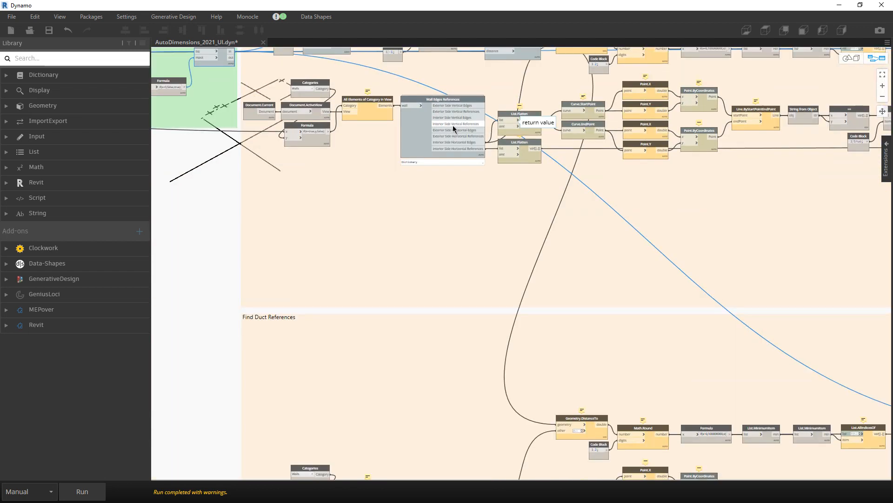
pyautogui.scroll(-3, 453, 126)
pyautogui.scroll(5, 446, 370)
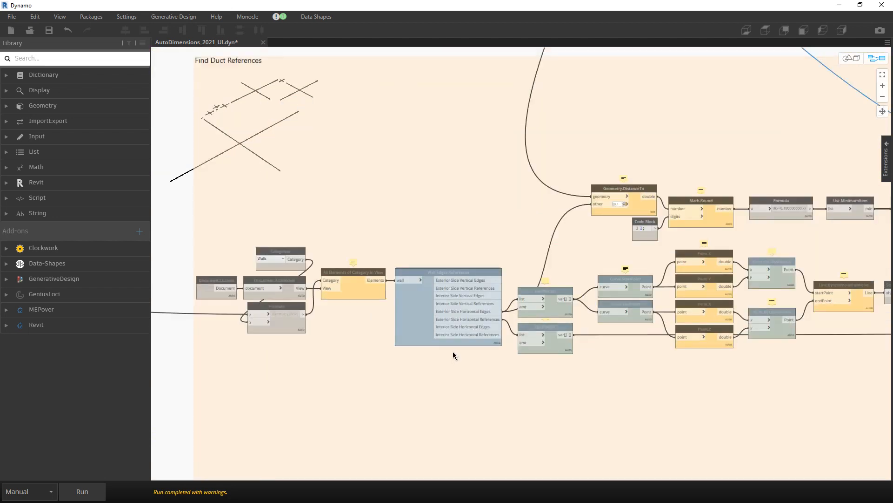
pyautogui.scroll(1, 454, 352)
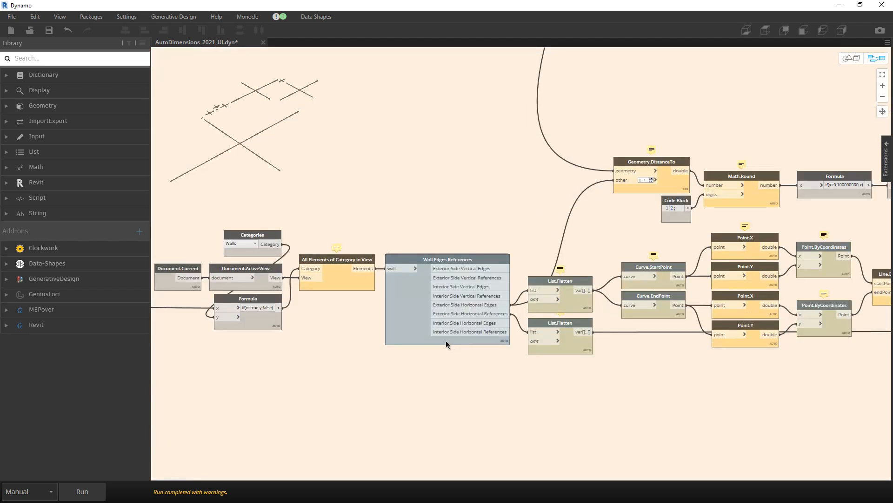
pyautogui.scroll(1, 446, 343)
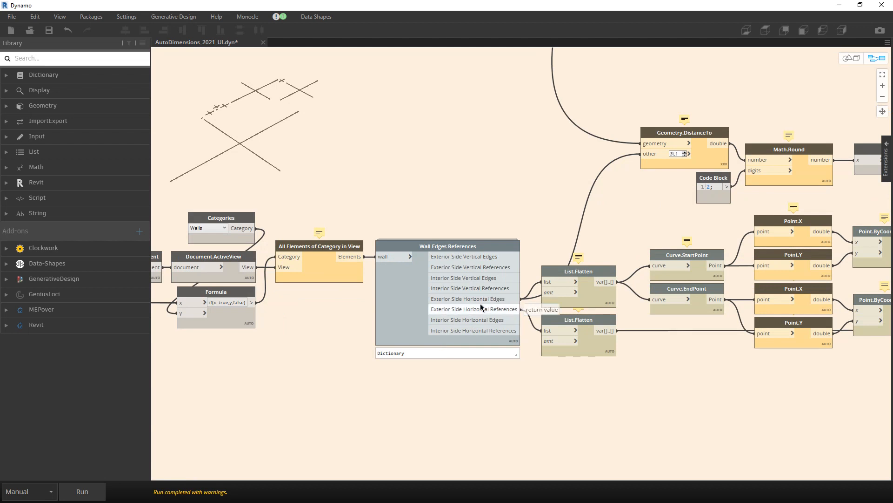
# Trace the Dimension.ByReferences outputs through the Dimension.Value, comparison and Formula nodes to Element.Delete.
pyautogui.scroll(-3, 369, 313)
pyautogui.scroll(-5, 369, 313)
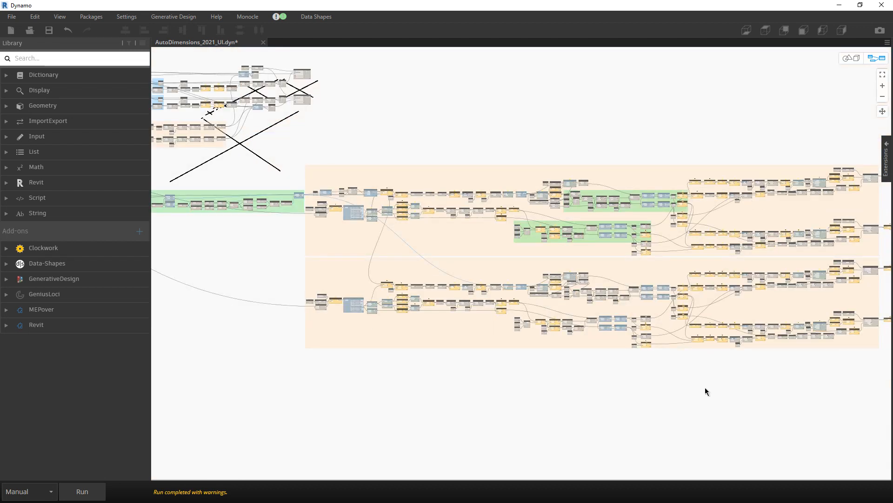
pyautogui.moveTo(706, 388); pyautogui.dragTo(522, 379, button='middle')
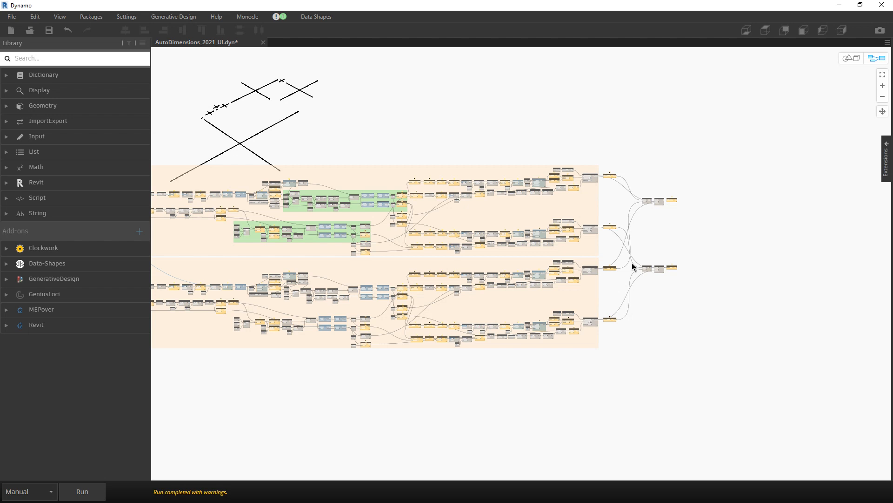
pyautogui.scroll(4, 669, 203)
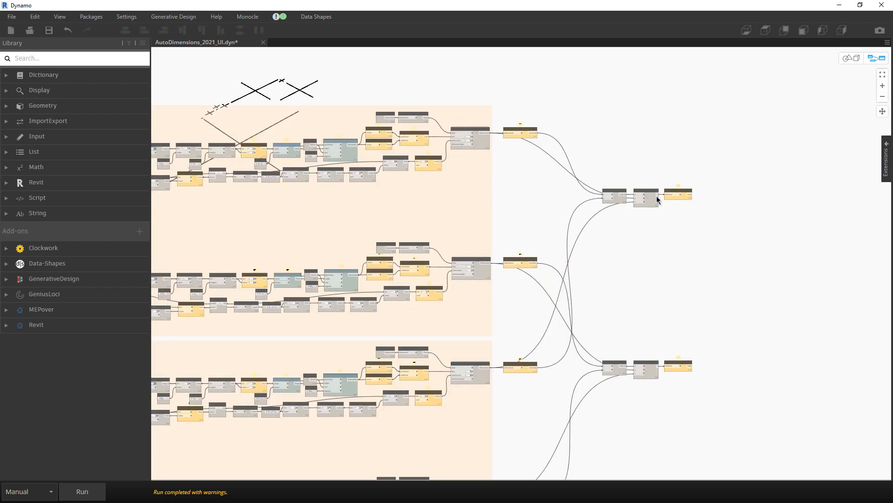
pyautogui.scroll(5, 657, 197)
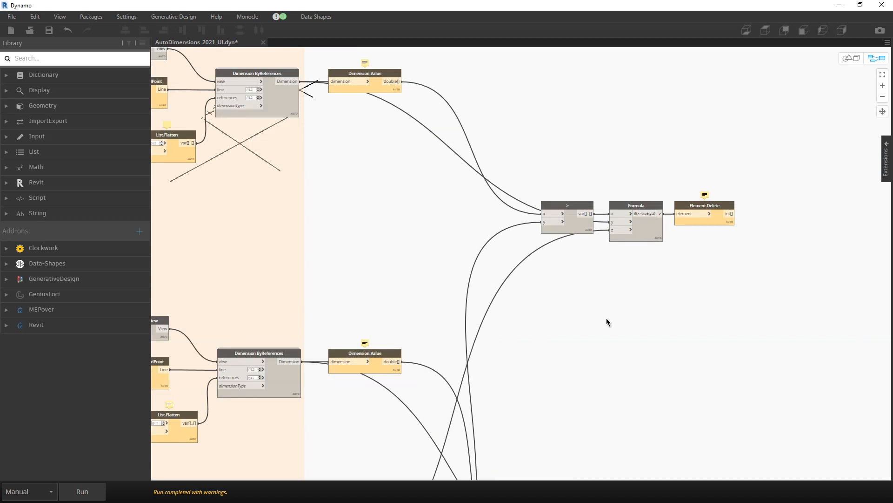
pyautogui.moveTo(331, 93)
# Review how the four dimension branches cross-connect to the two Element.Delete chains at the end of the graph.
pyautogui.scroll(-3, 634, 349)
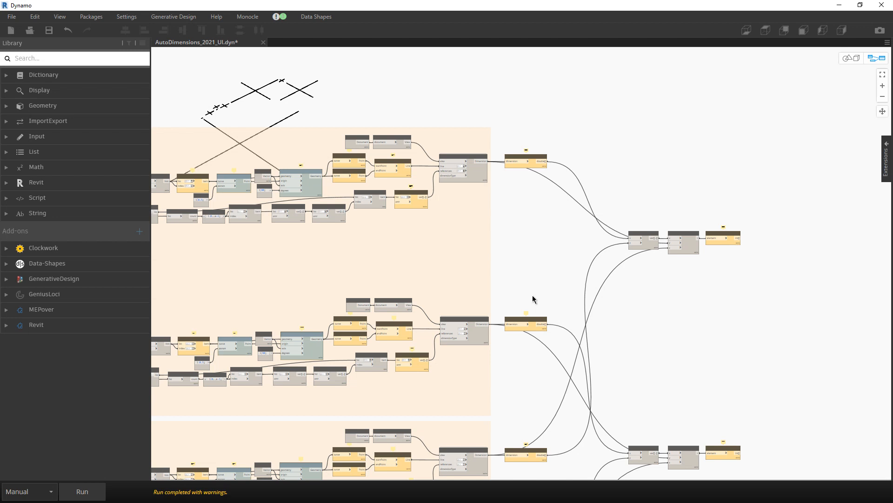
pyautogui.scroll(2, 635, 320)
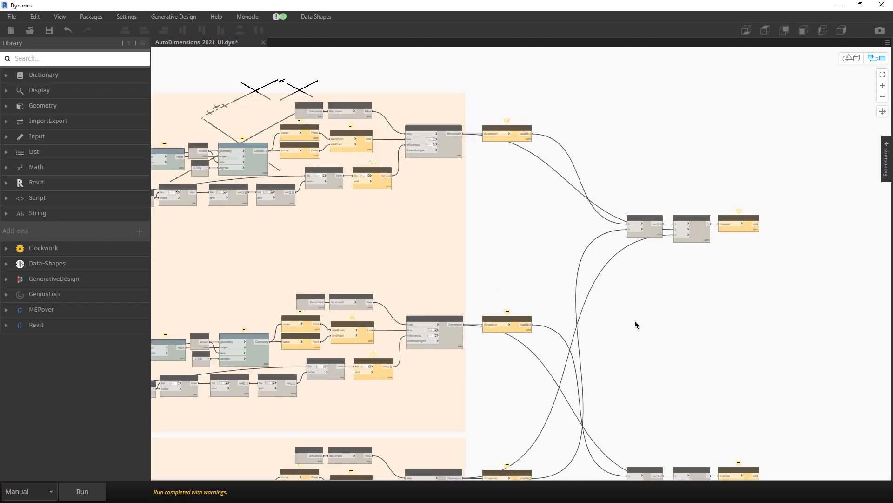
pyautogui.scroll(-5, 710, 336)
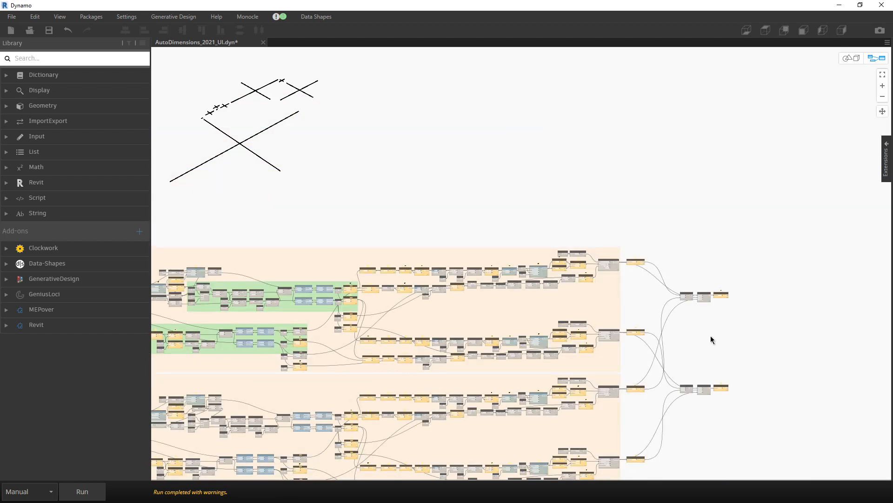
pyautogui.scroll(-5, 710, 336)
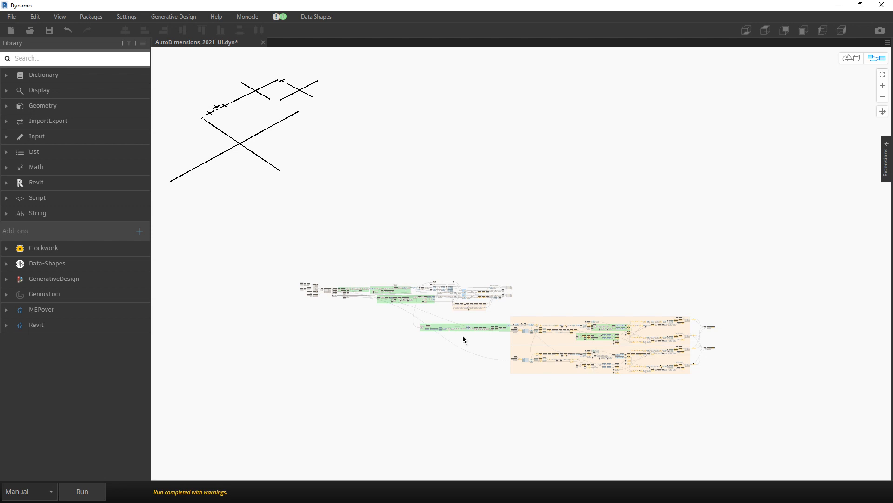
pyautogui.scroll(5, 702, 339)
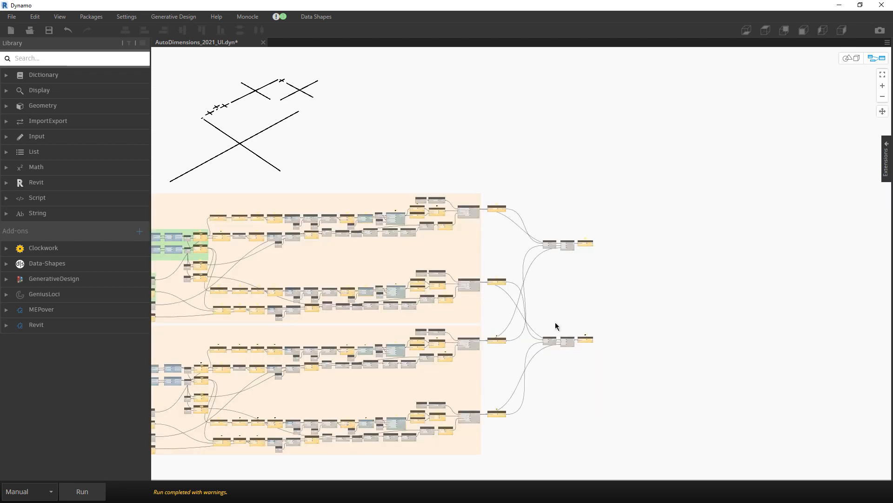
pyautogui.scroll(2, 554, 322)
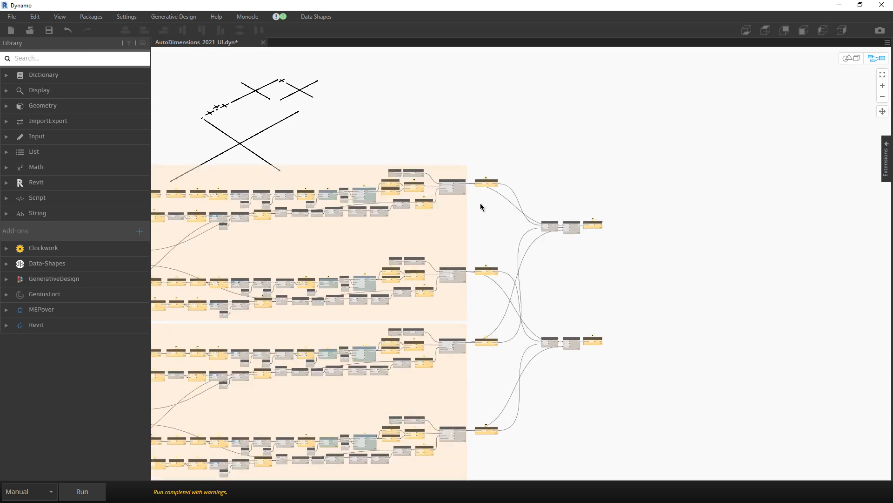
# Switch to Revit and draw a detail line about 588 mm long from the wall's corridor-side face to the cable tray's near edge.
pyautogui.scroll(5, 480, 202)
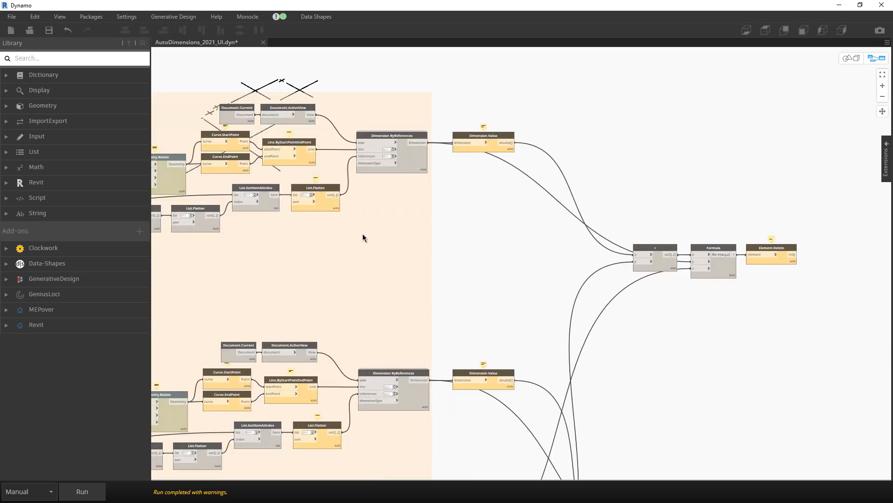
pyautogui.hotkey('alt', 'Tab')
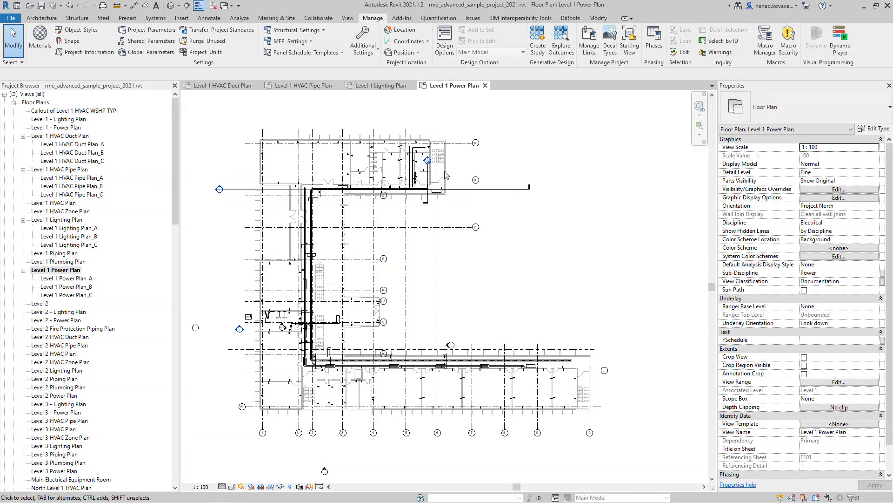
pyautogui.scroll(5, 447, 184)
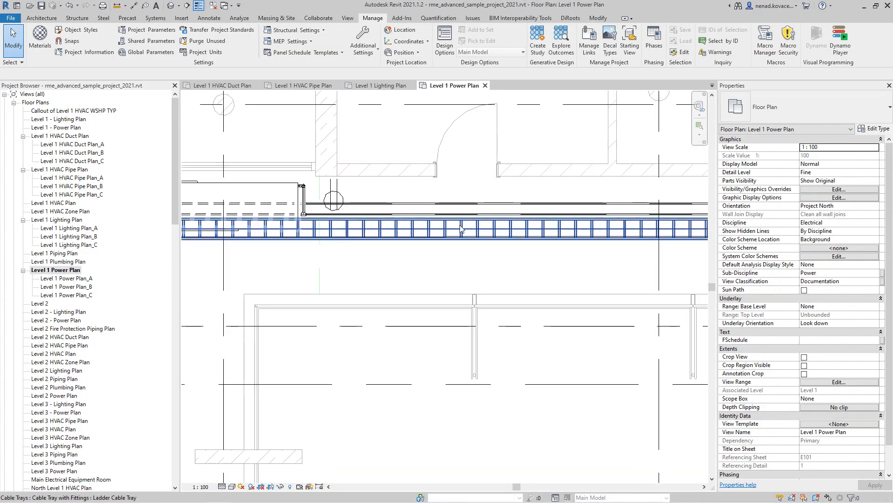
pyautogui.click(460, 228)
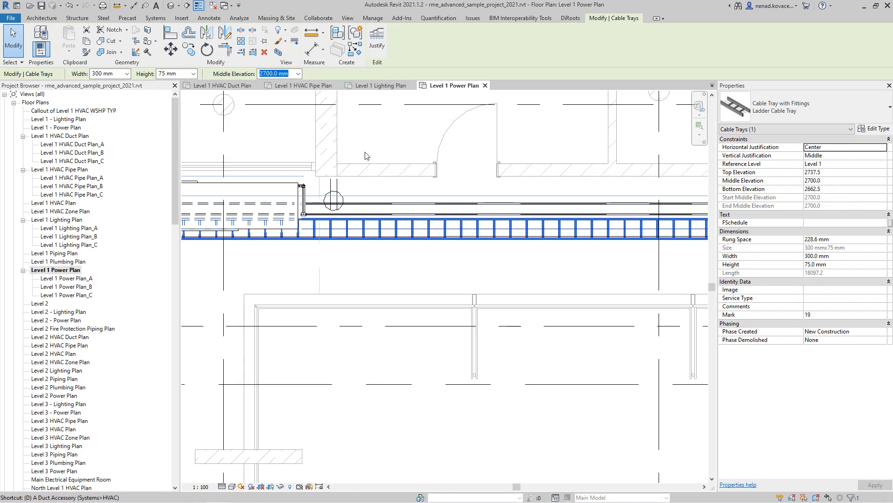
pyautogui.press('l')
pyautogui.click(401, 176)
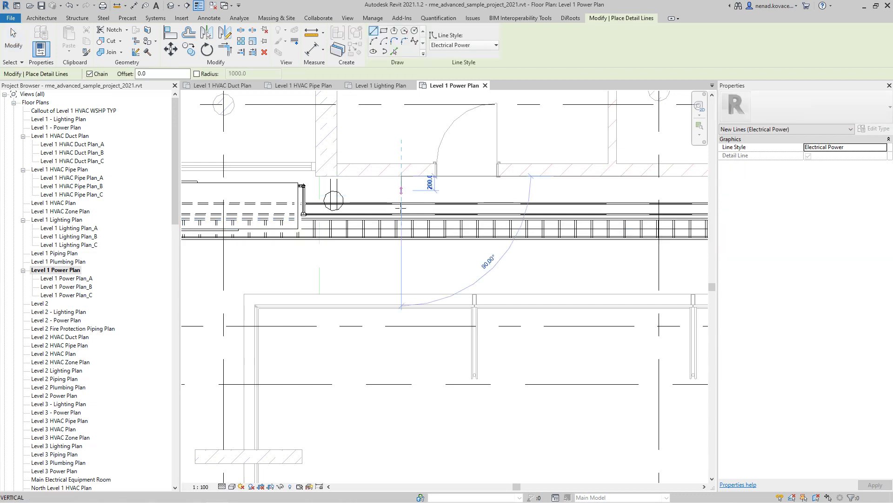
pyautogui.click(401, 216)
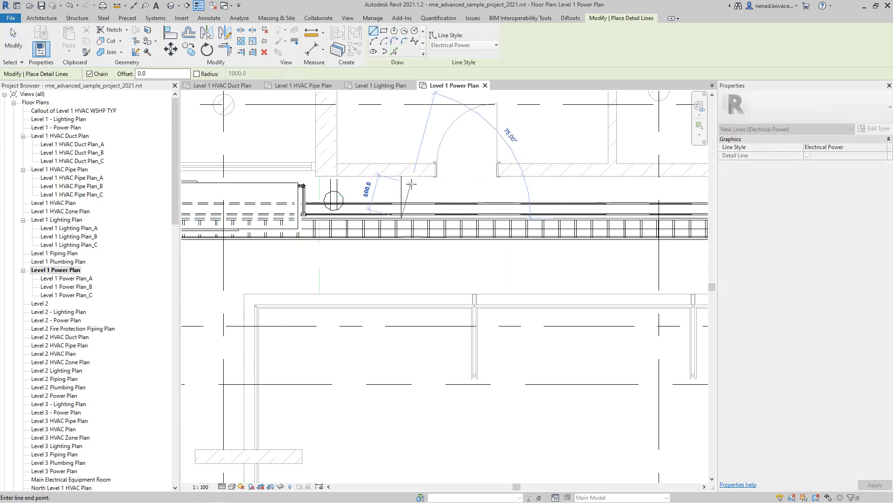
pyautogui.press('Escape')
# Draw a second detail line about 763 mm long from the wall's room-side face to the cable tray's near edge.
pyautogui.scroll(2, 411, 182)
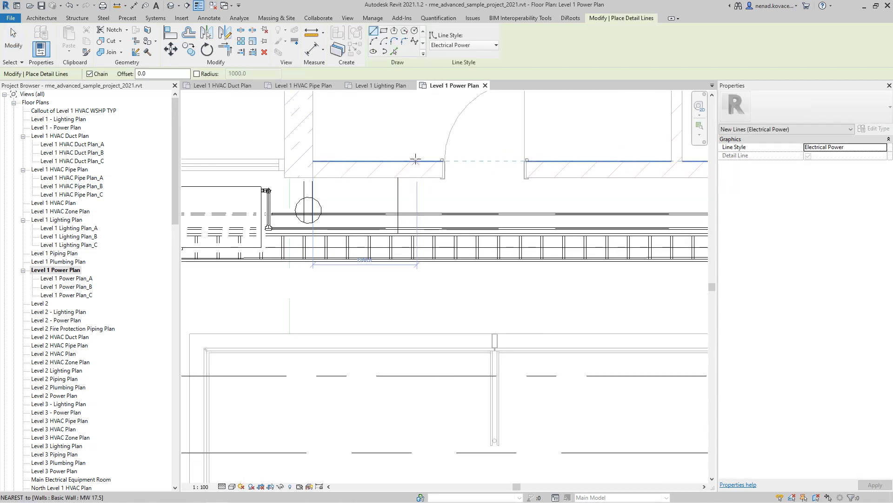
pyautogui.click(416, 161)
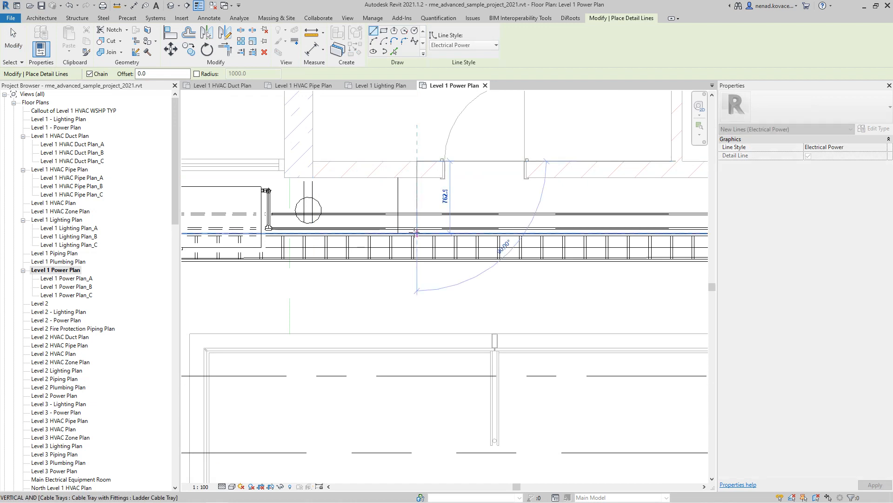
pyautogui.click(417, 232)
pyautogui.press('Escape')
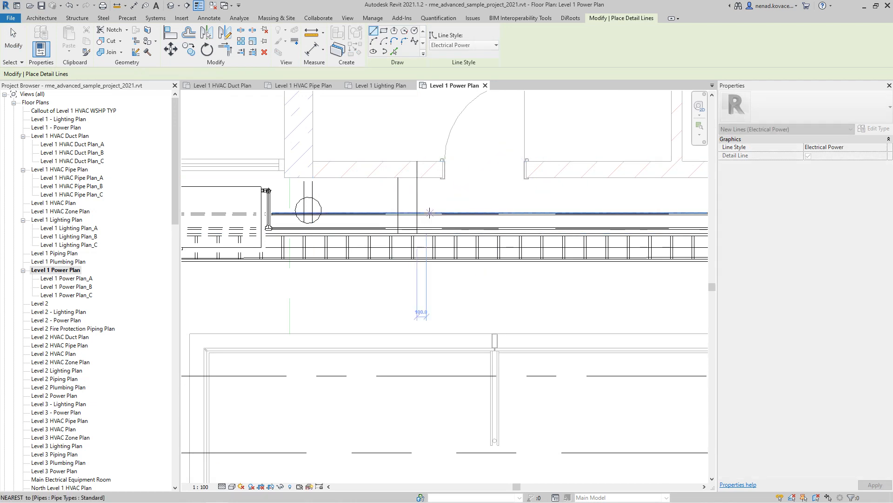
pyautogui.press('Escape')
# Compare the lengths of the two detail lines and delete the longer one from the wall's room-side face.
pyautogui.click(417, 191)
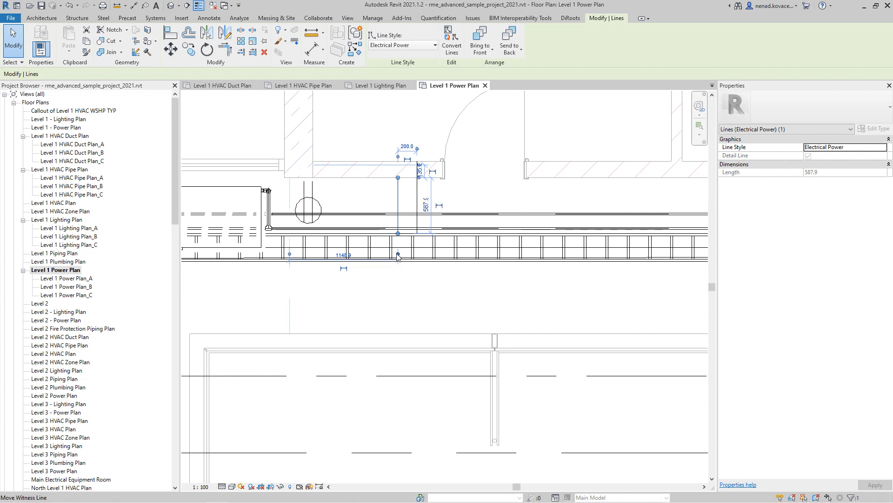
pyautogui.press('Escape')
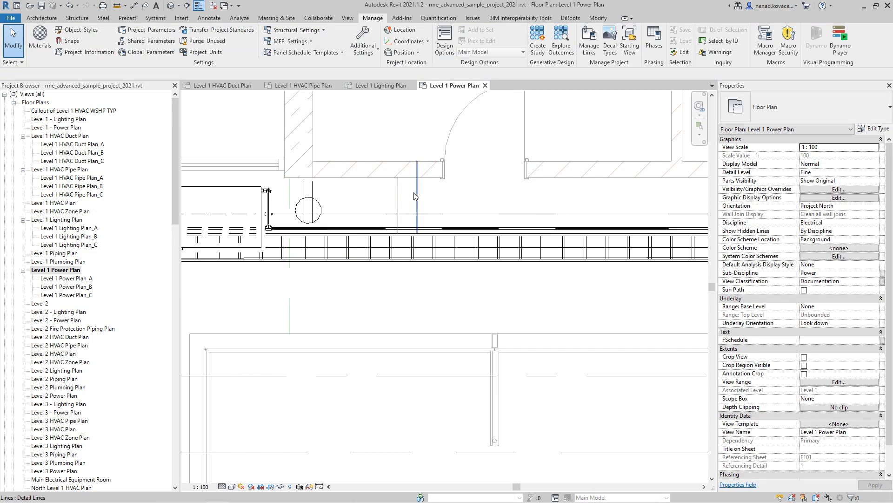
pyautogui.click(417, 195)
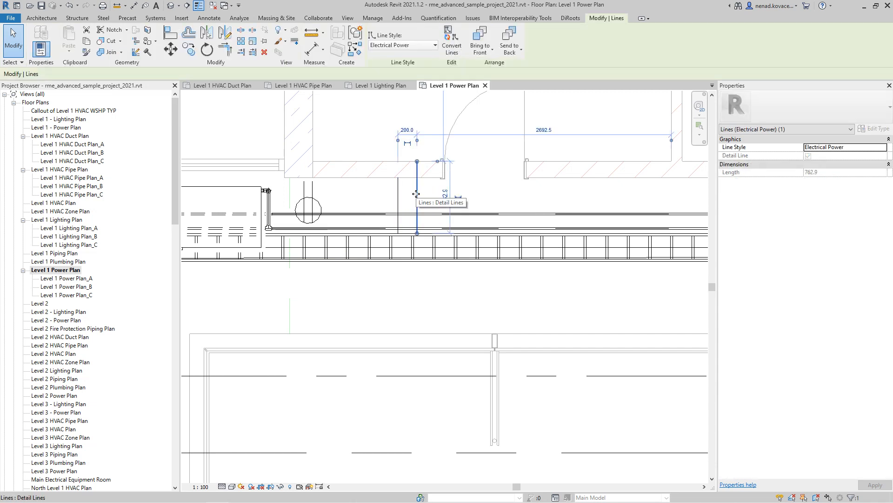
pyautogui.press('Delete')
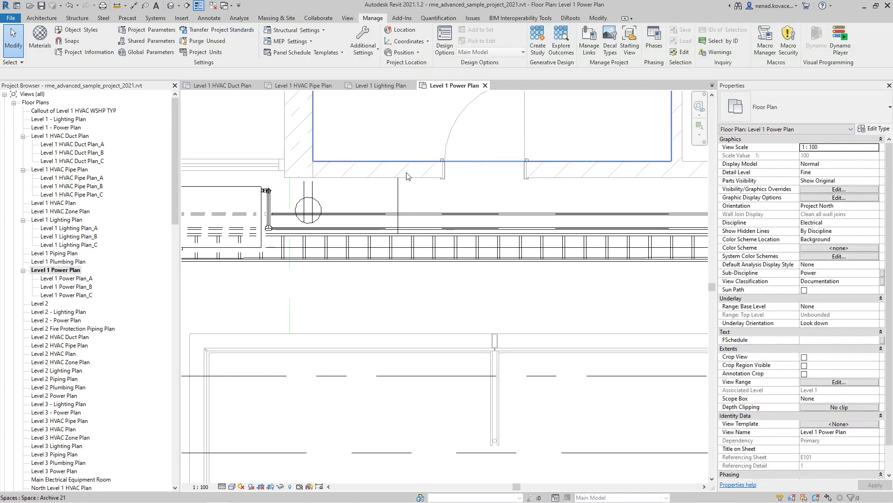
# Return to Dynamo and examine the Wall Edges References and Geometry.DistanceTo nodes in the upper Find Duct References group.
pyautogui.hotkey('alt', 'Tab')
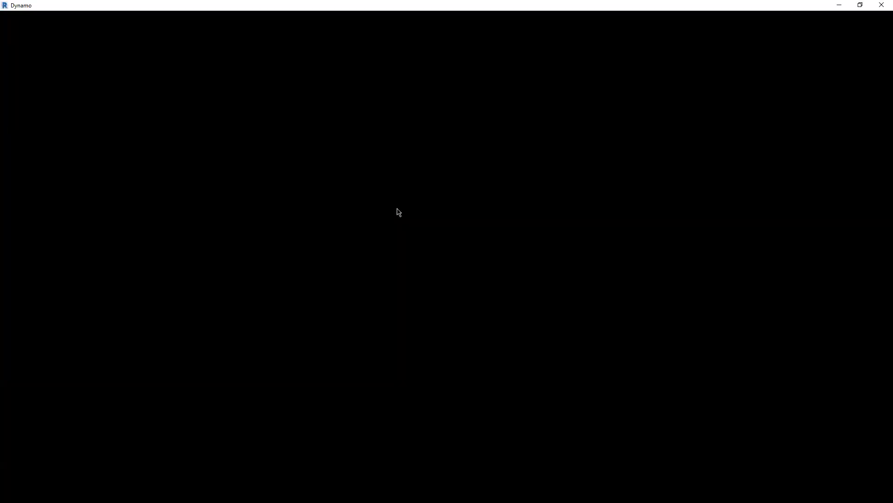
pyautogui.scroll(-5, 327, 255)
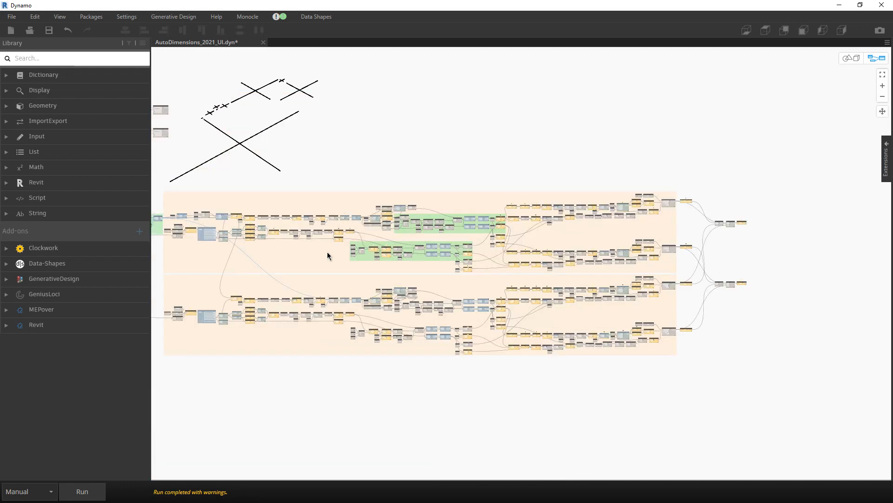
pyautogui.scroll(4, 241, 228)
pyautogui.moveTo(242, 228); pyautogui.dragTo(567, 237, button='middle')
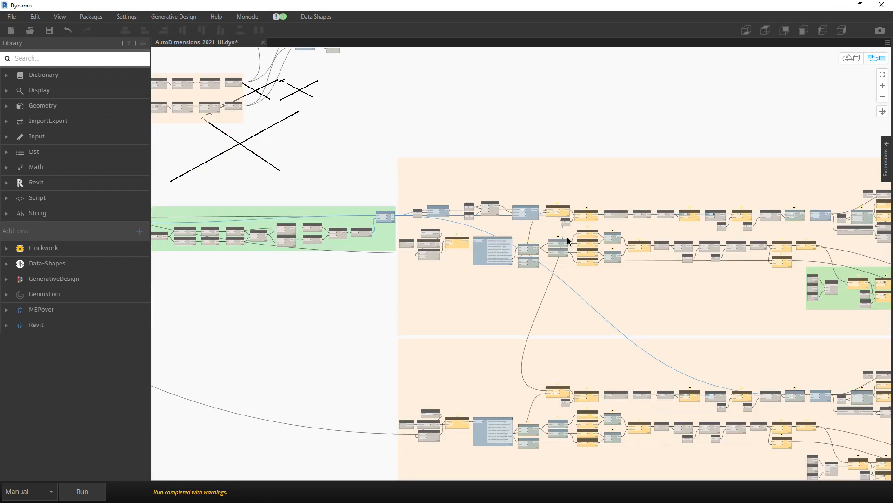
pyautogui.scroll(4, 568, 237)
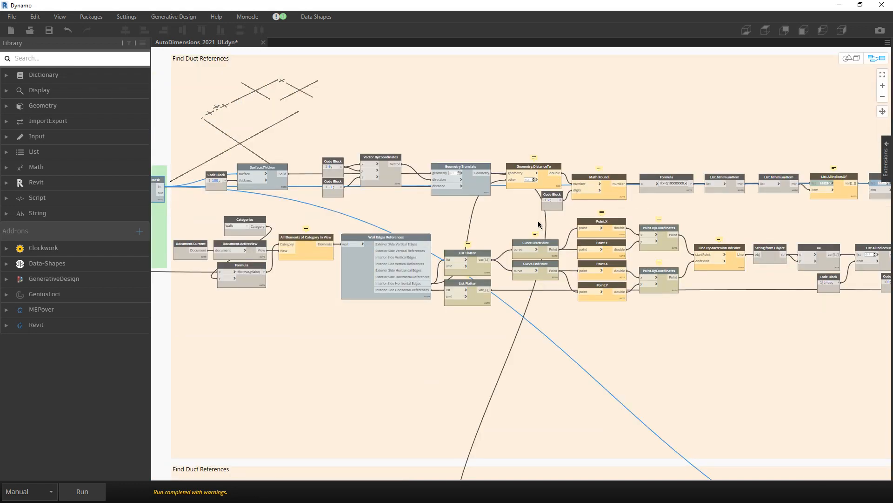
pyautogui.scroll(2, 533, 200)
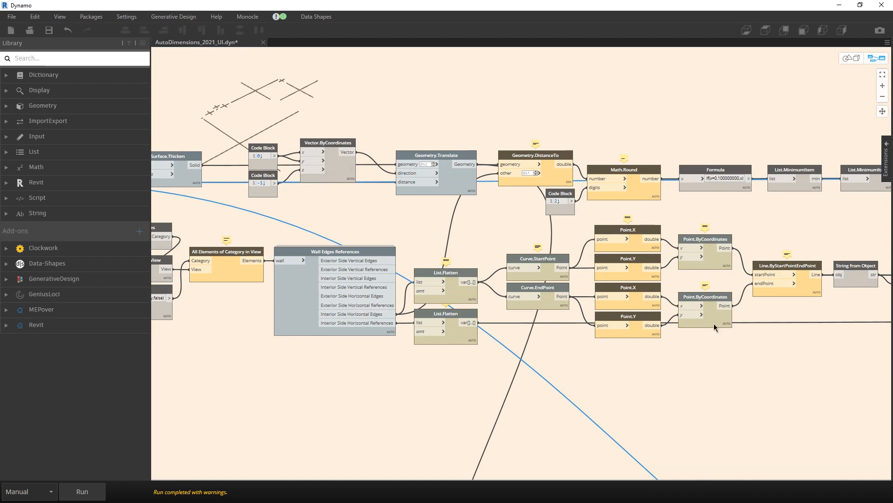
# Follow the minimum-distance filtering nodes and inspect the output list of the List.Flatten feeding Surface.PointAtParameter.
pyautogui.moveTo(714, 322); pyautogui.dragTo(334, 319, button='middle')
pyautogui.moveTo(585, 394); pyautogui.dragTo(435, 402, button='middle')
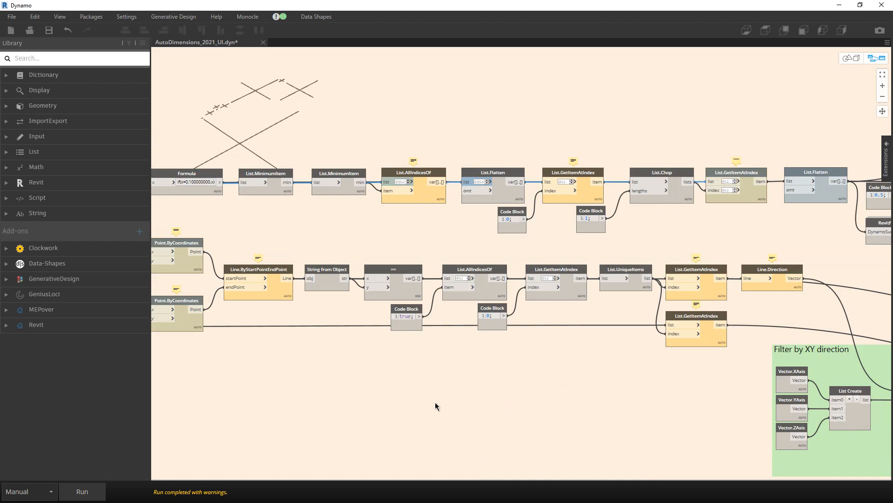
pyautogui.moveTo(578, 390); pyautogui.dragTo(425, 397, button='middle')
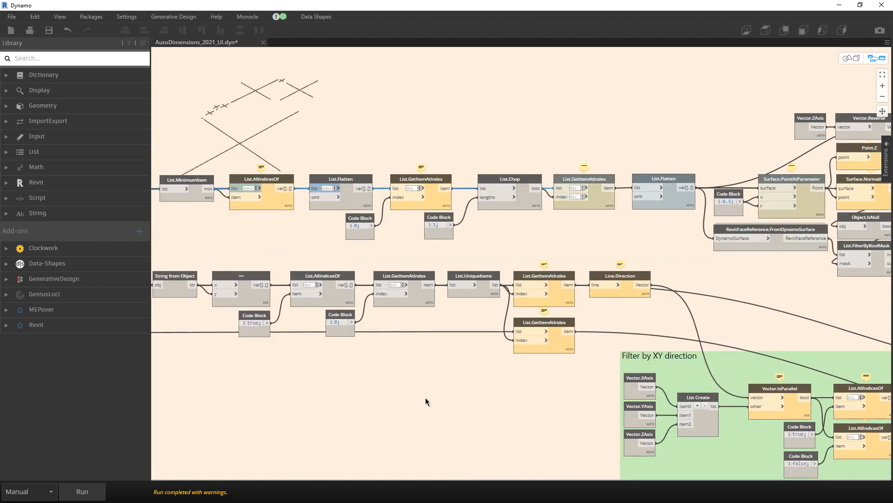
pyautogui.moveTo(691, 217)
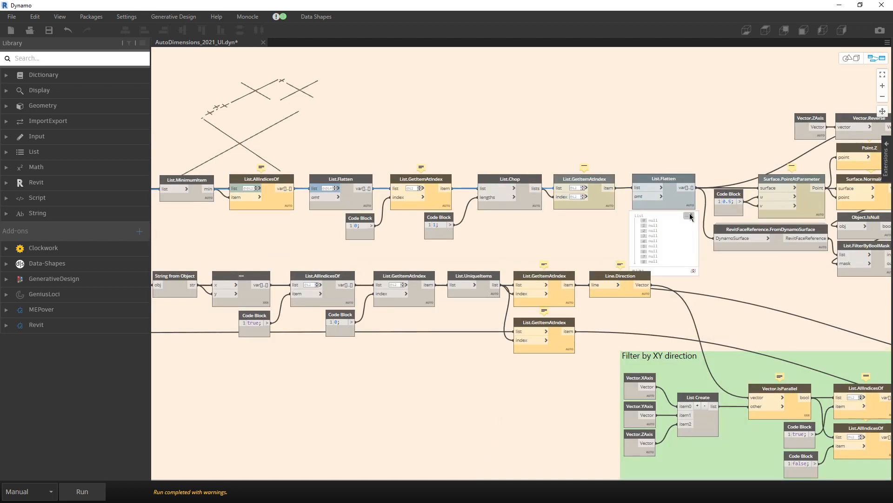
pyautogui.click(690, 216)
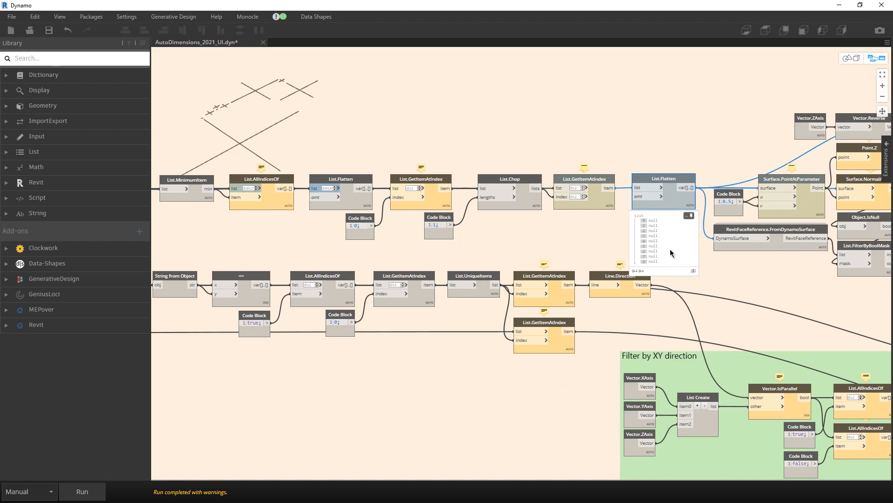
# Trace the surface and RevitFaceReference.FromDynamoSurface nodes through the two Filter by XY direction groups to their sorted outputs.
pyautogui.moveTo(739, 298); pyautogui.dragTo(482, 312, button='middle')
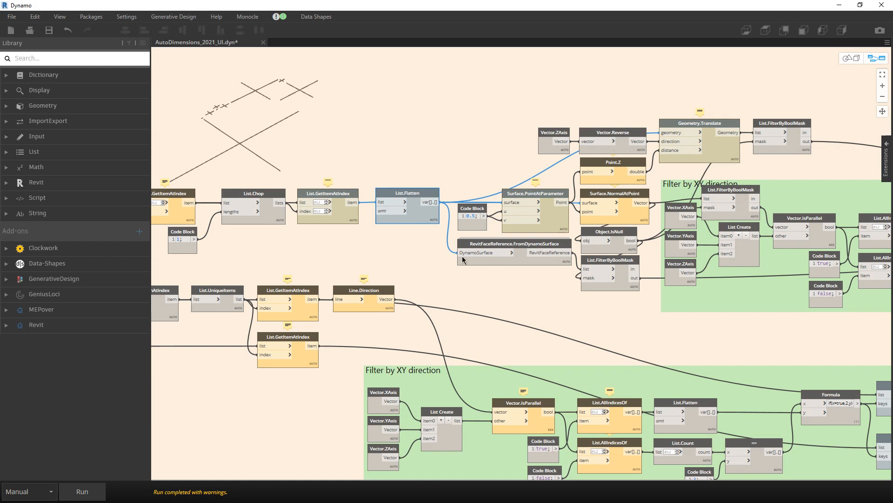
pyautogui.scroll(-3, 463, 259)
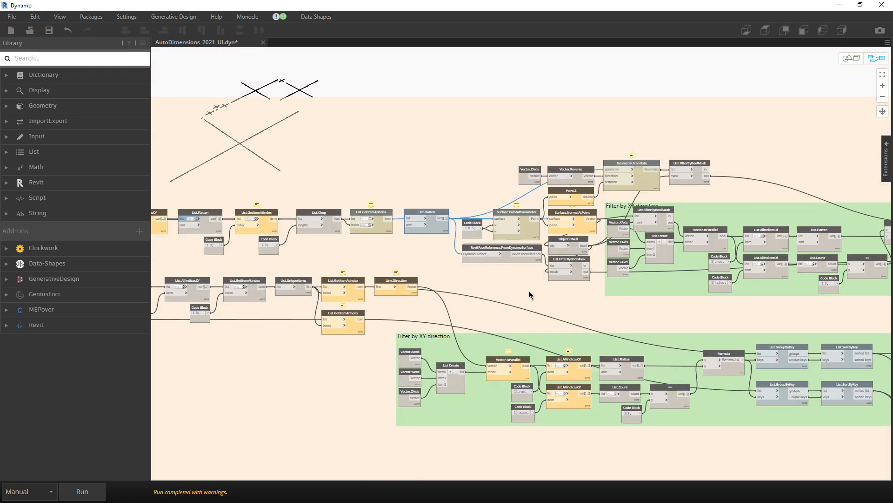
pyautogui.scroll(-2, 529, 291)
pyautogui.moveTo(529, 291); pyautogui.dragTo(403, 221, button='middle')
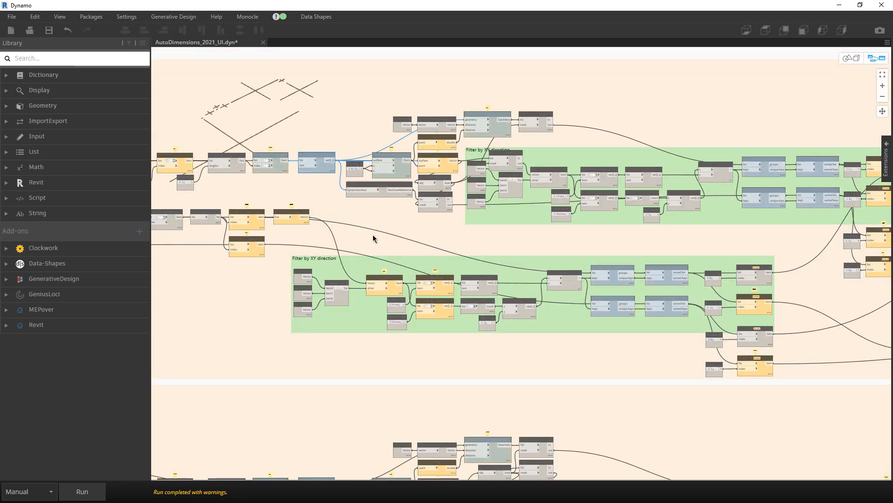
pyautogui.scroll(2, 738, 389)
pyautogui.moveTo(828, 293); pyautogui.dragTo(783, 304, button='middle')
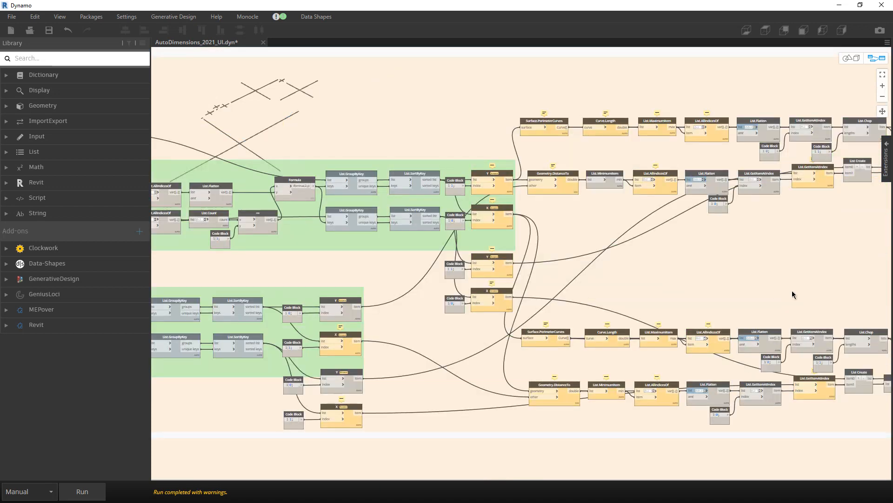
# Follow the sorted reference branches through the Geometry.Rotate and line nodes to Dimension.ByReferences and Dimension.Value.
pyautogui.scroll(-2, 708, 304)
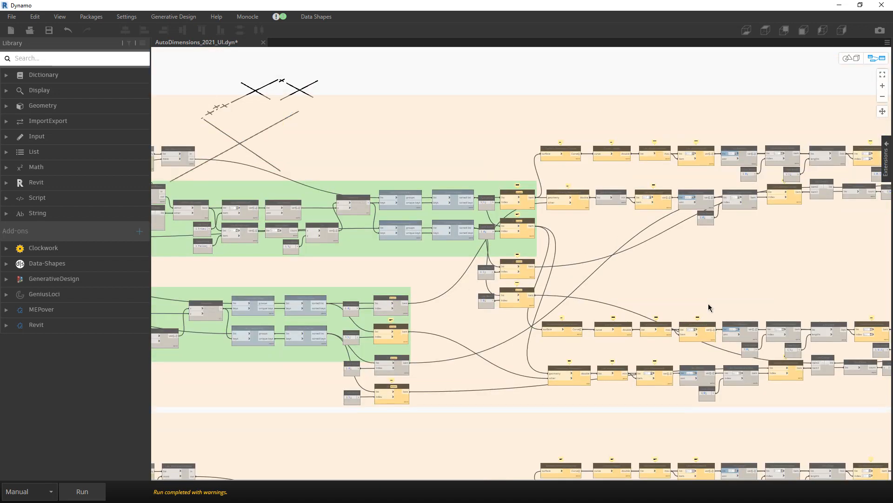
pyautogui.moveTo(630, 255); pyautogui.dragTo(355, 265, button='middle')
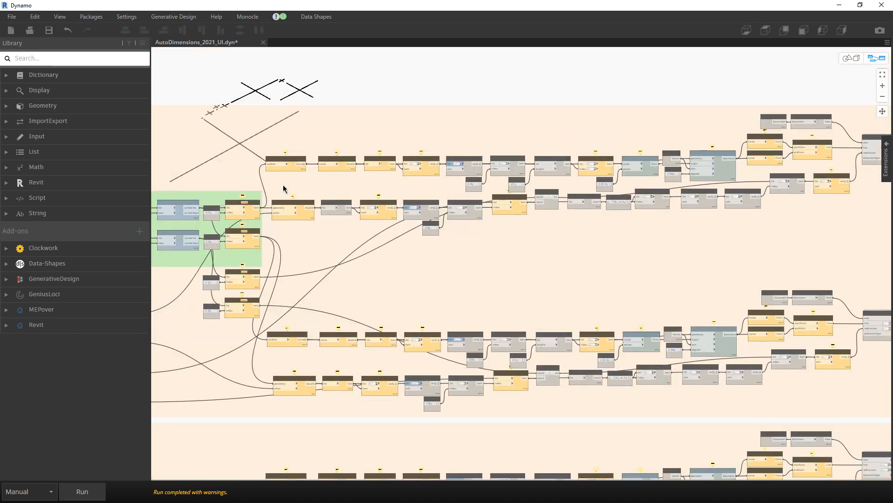
pyautogui.moveTo(794, 250); pyautogui.dragTo(641, 247, button='middle')
pyautogui.scroll(3, 792, 171)
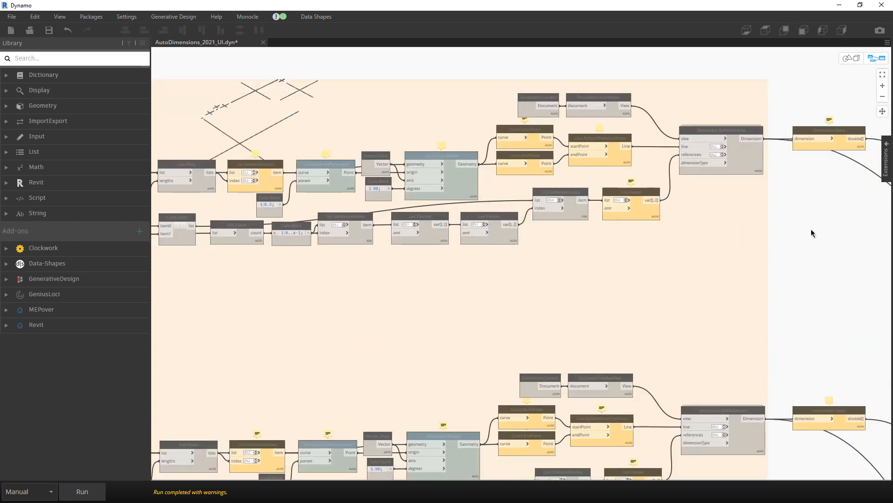
pyautogui.moveTo(800, 267); pyautogui.dragTo(784, 248, button='middle')
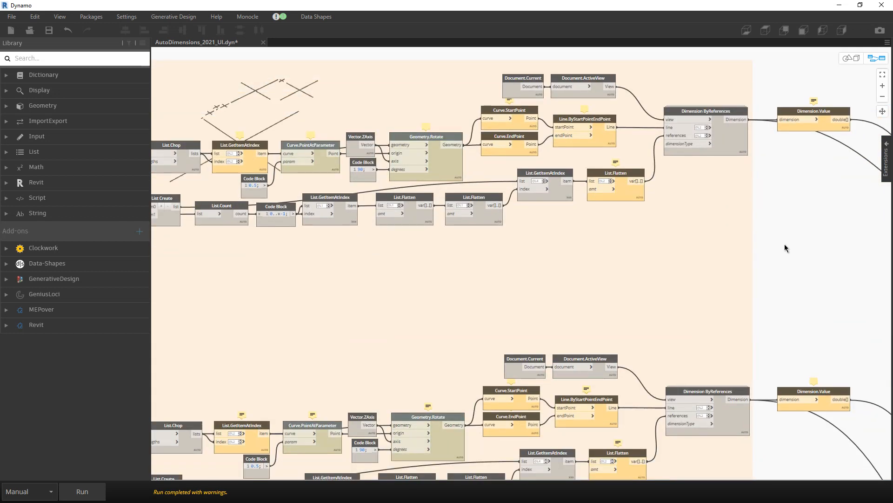
pyautogui.scroll(-1, 807, 216)
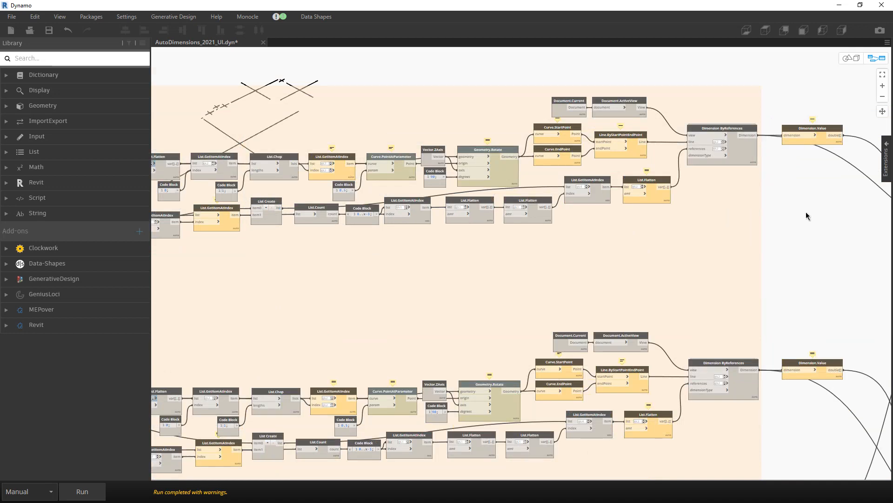
# Review the overall layout of the complete graph, from the input nodes to the final dimension-filtering chains.
pyautogui.scroll(-5, 807, 215)
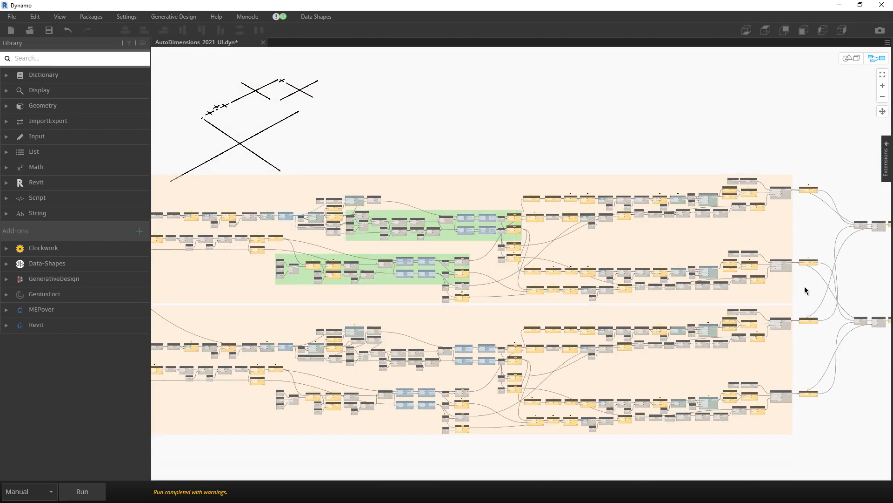
pyautogui.scroll(-3, 804, 250)
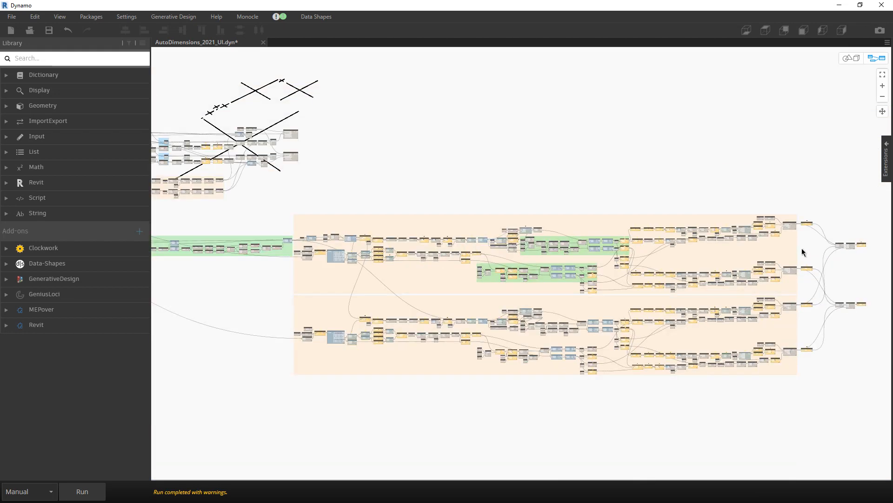
pyautogui.scroll(-3, 803, 248)
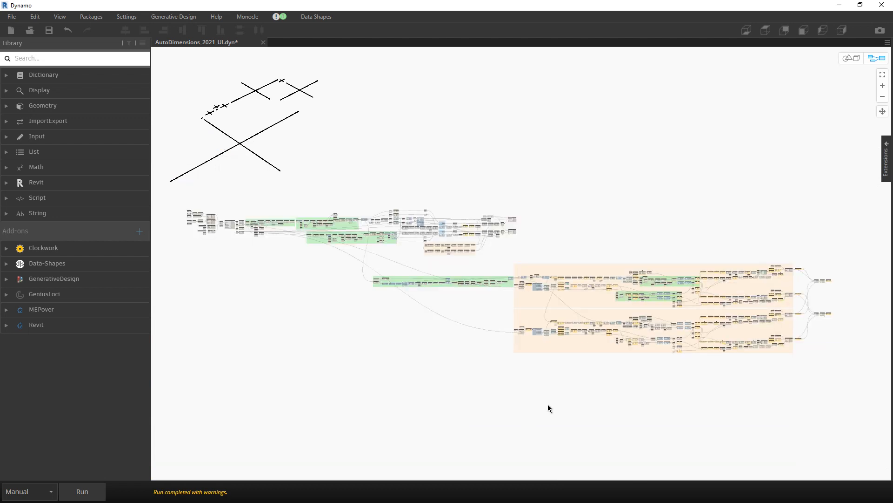
pyautogui.moveTo(528, 414); pyautogui.dragTo(546, 401, button='middle')
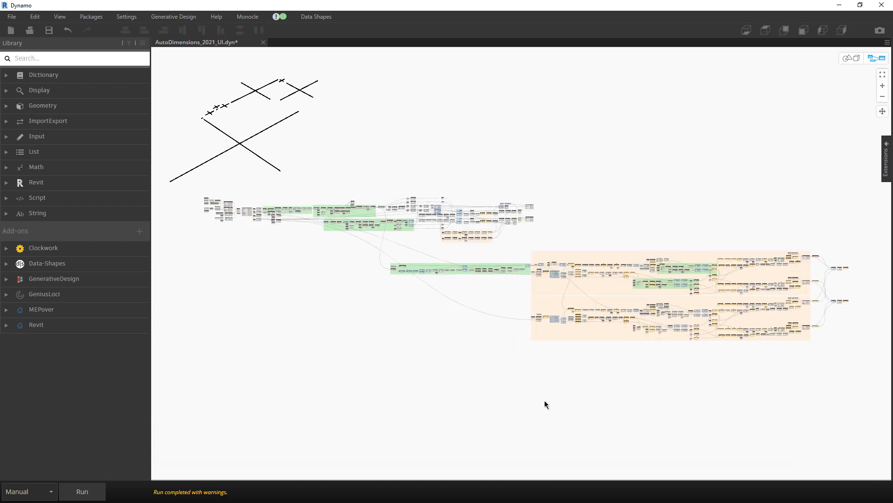